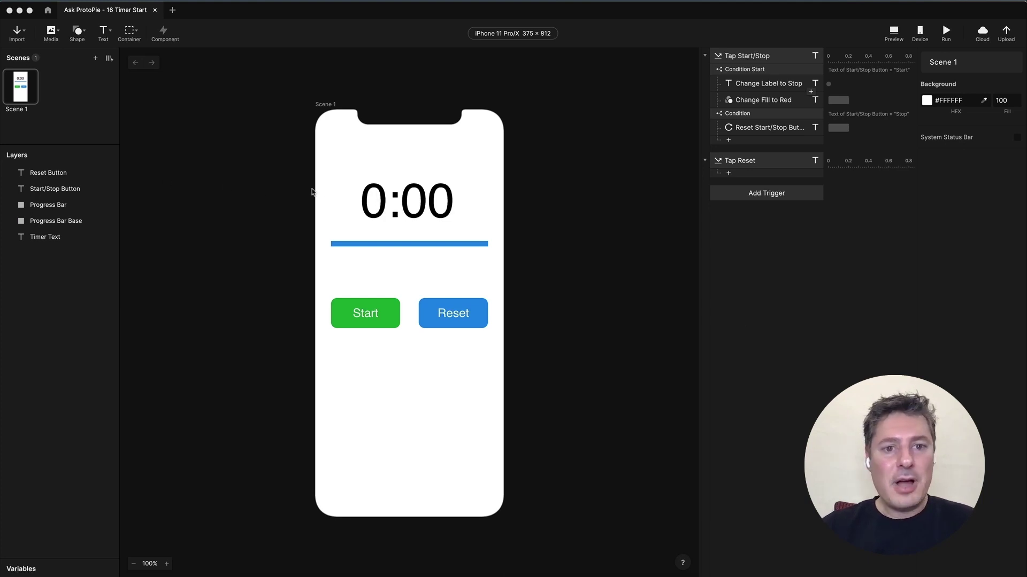
# - Inspect the timer text and progress bar layers in the scene
pyautogui.click(378, 200)
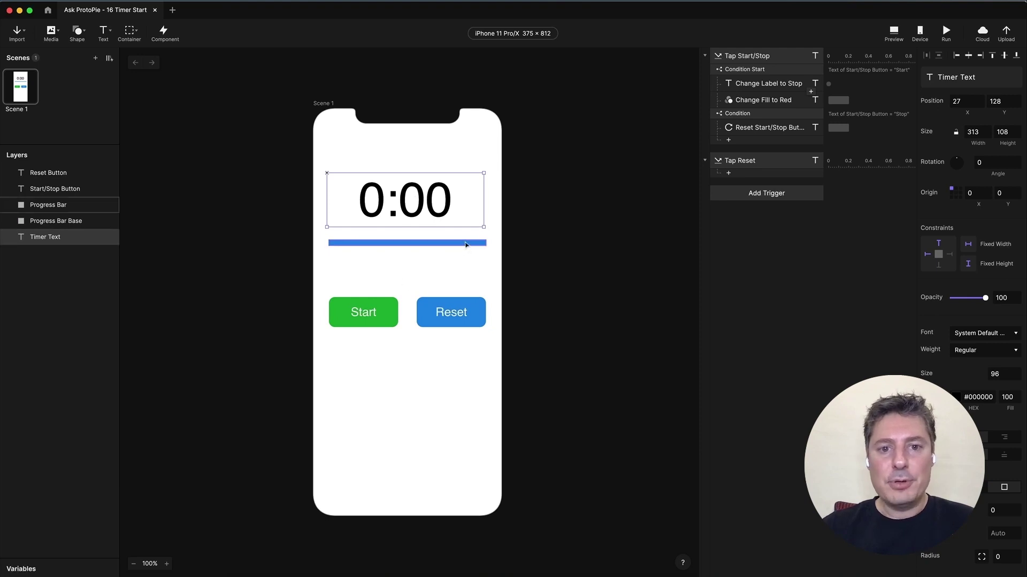
pyautogui.click(485, 242)
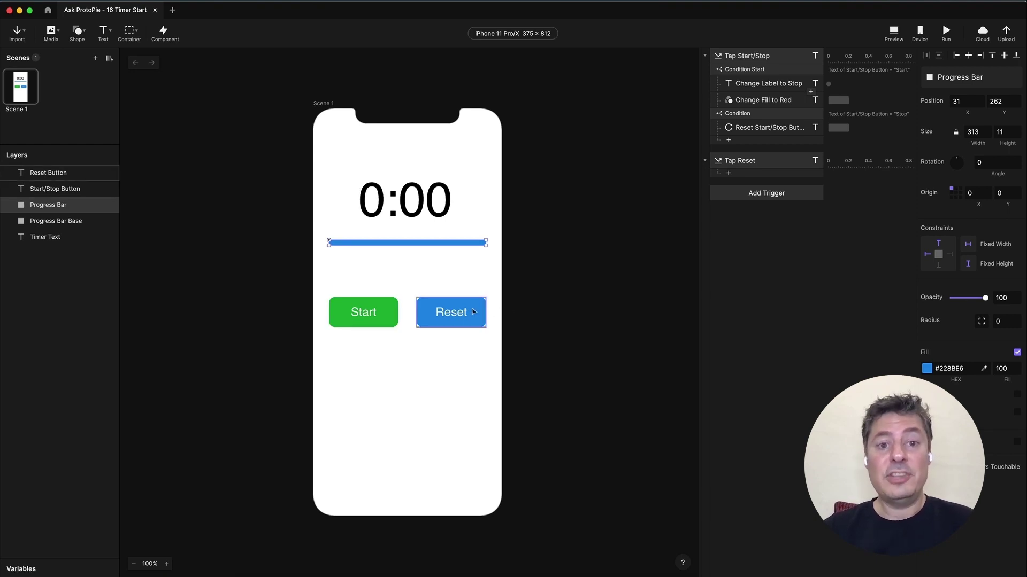
pyautogui.click(813, 272)
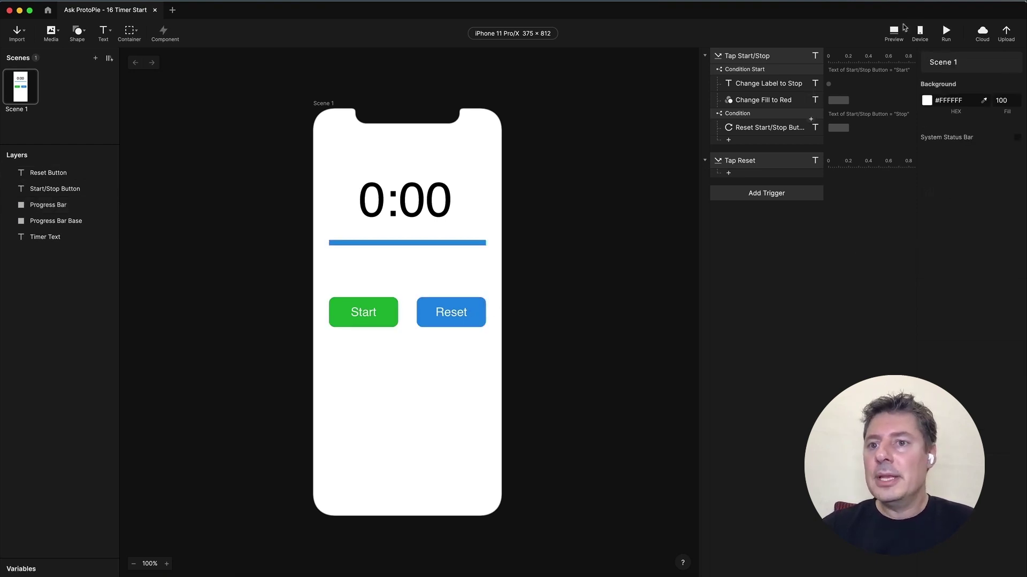
# - Preview the prototype, toggle the Start/Stop button on and off, and close the preview
pyautogui.click(893, 37)
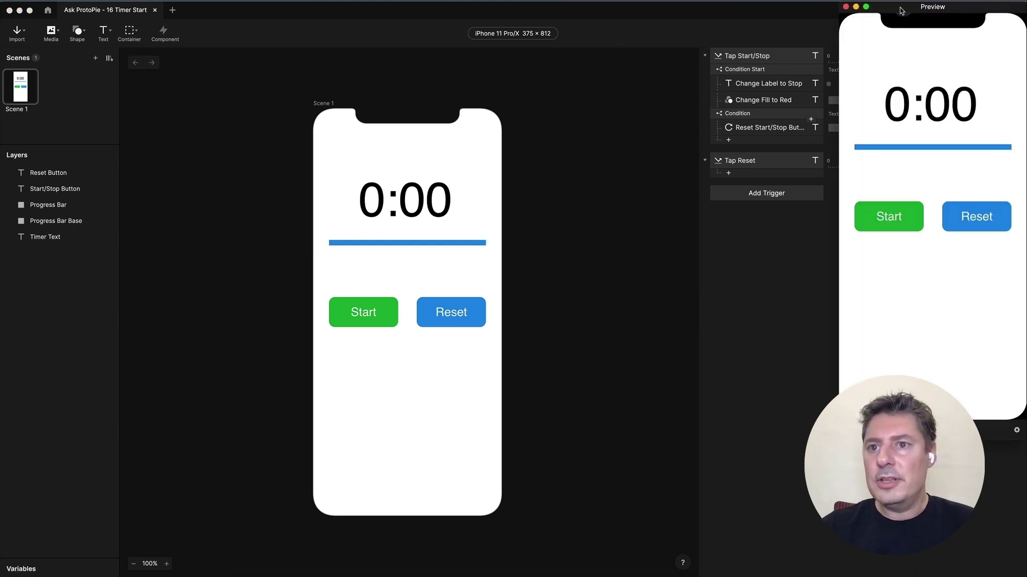
pyautogui.moveTo(902, 9); pyautogui.dragTo(460, 62)
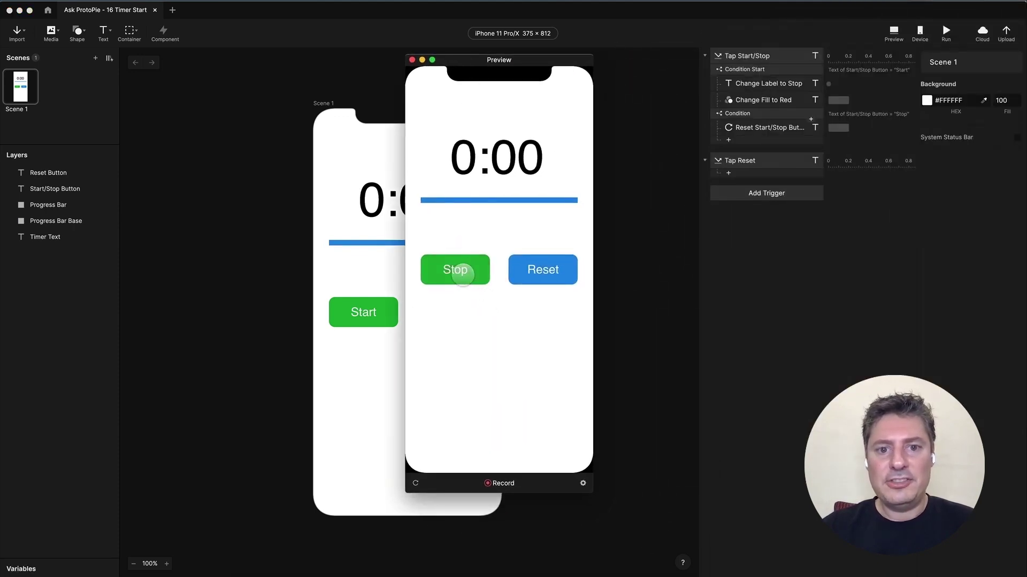
pyautogui.click(449, 269)
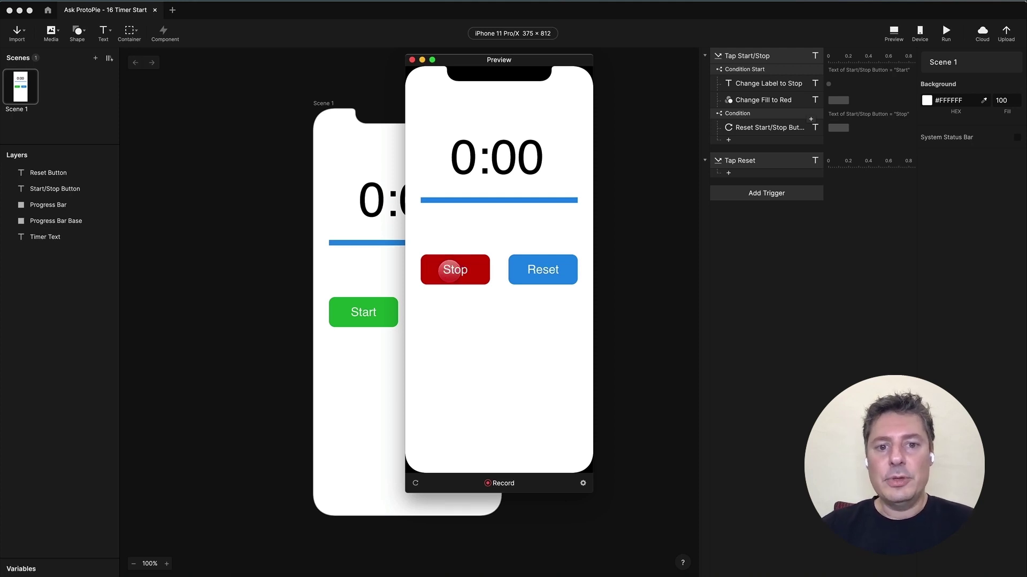
pyautogui.click(452, 270)
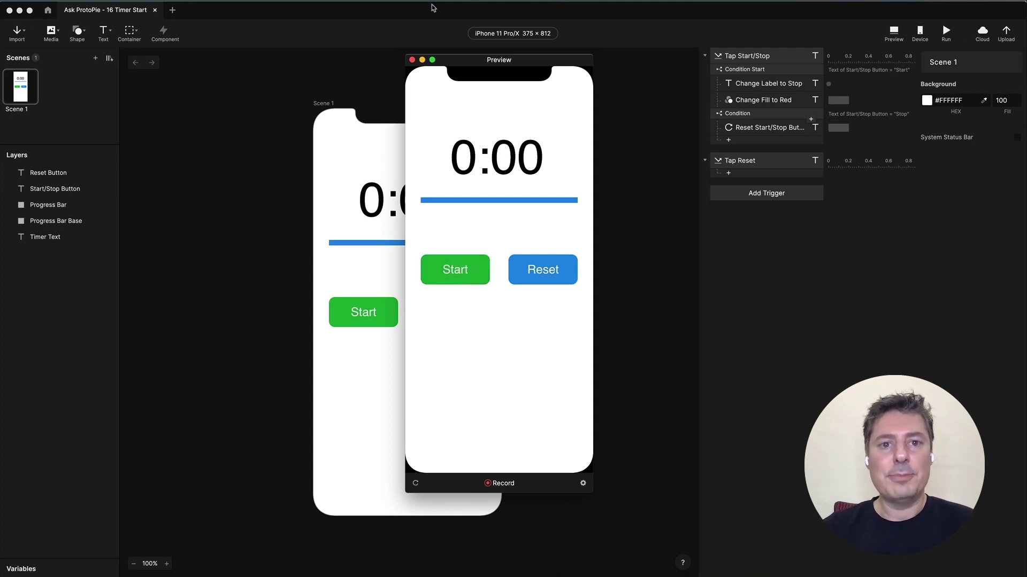
pyautogui.click(413, 60)
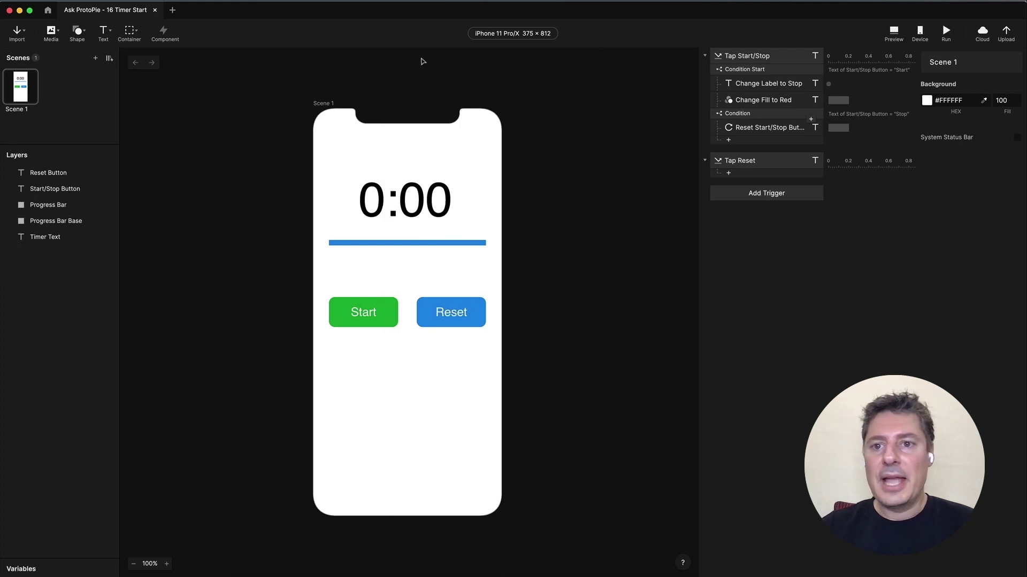
# - Examine the two Tap Start/Stop conditions, their comparison values, and the label-change and reset responses
pyautogui.click(763, 70)
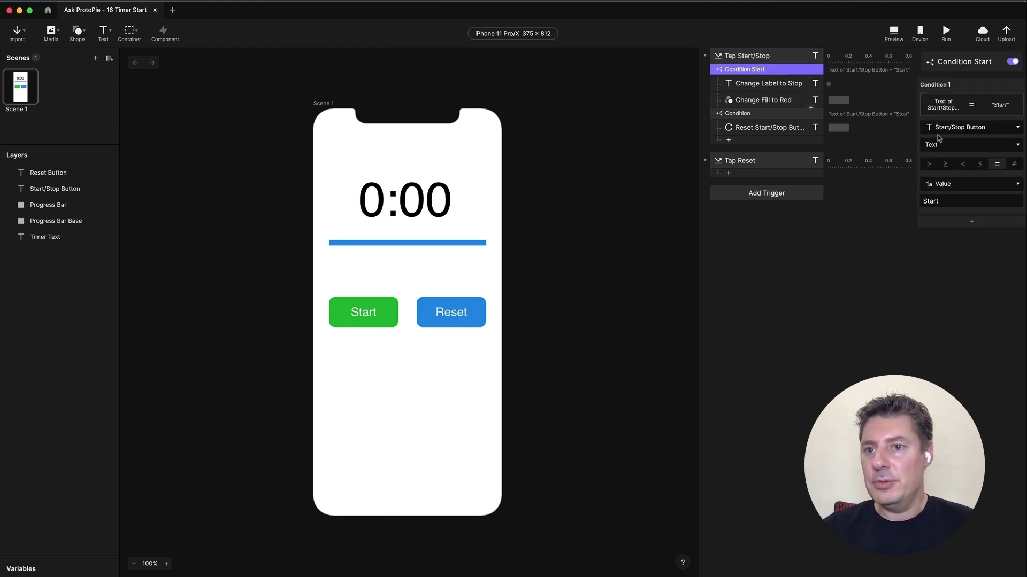
pyautogui.doubleClick(930, 201)
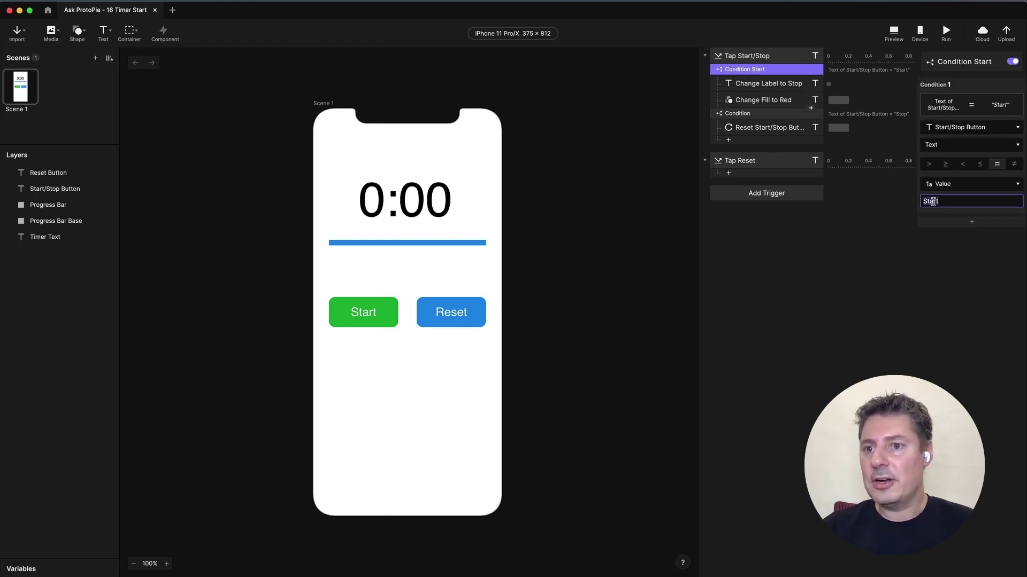
pyautogui.click(774, 86)
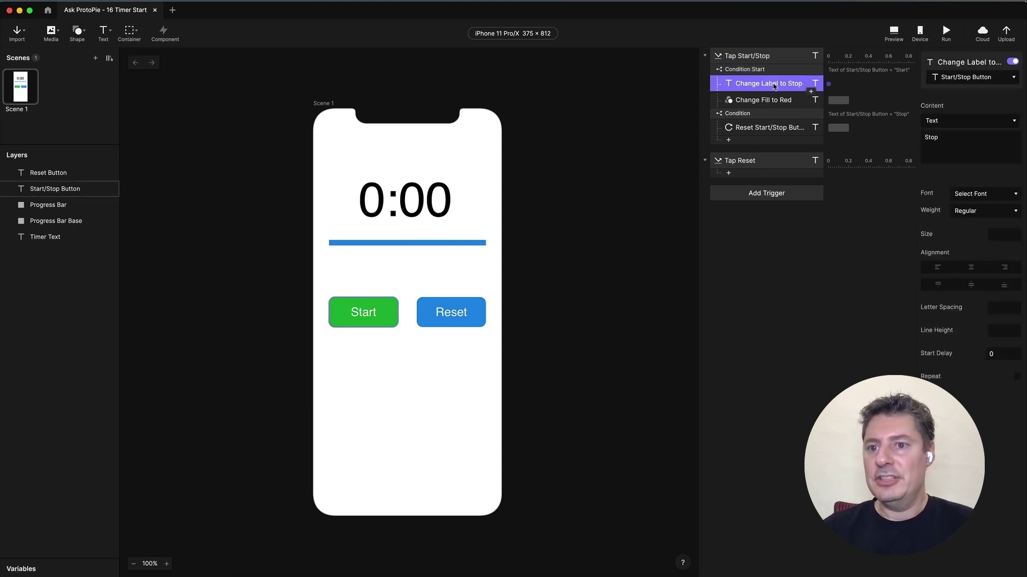
pyautogui.click(757, 114)
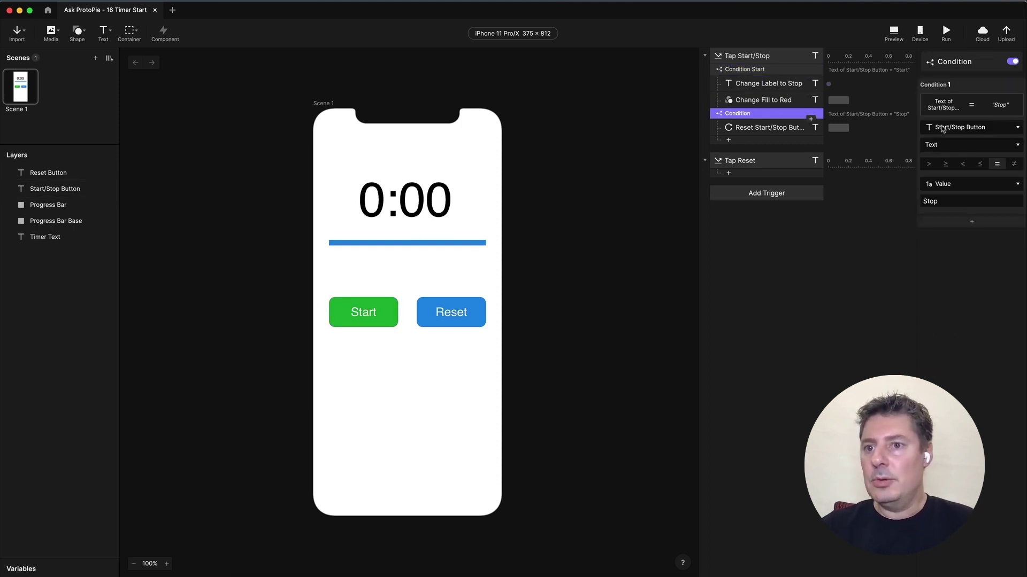
pyautogui.doubleClick(944, 201)
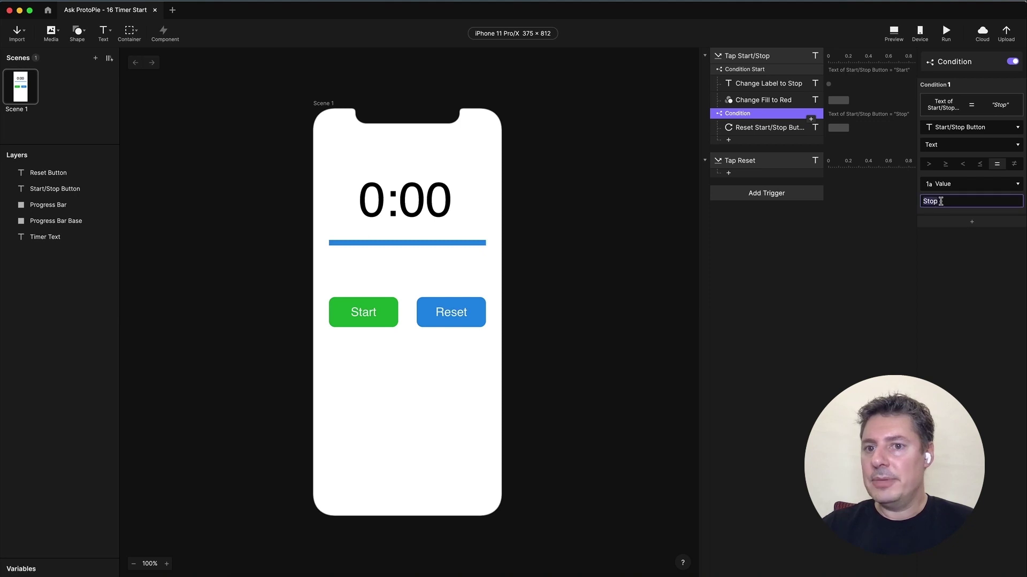
pyautogui.click(762, 127)
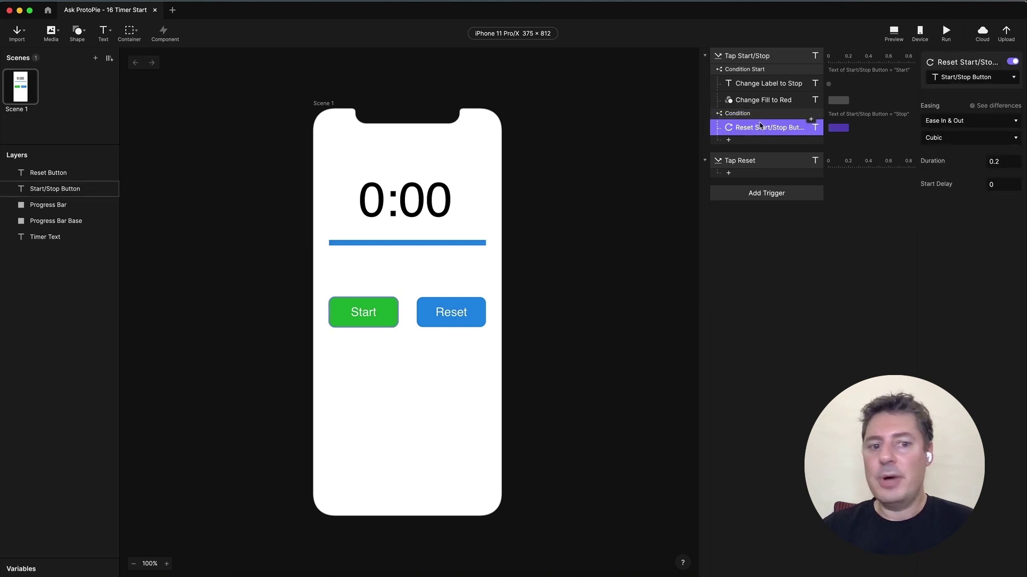
pyautogui.click(781, 298)
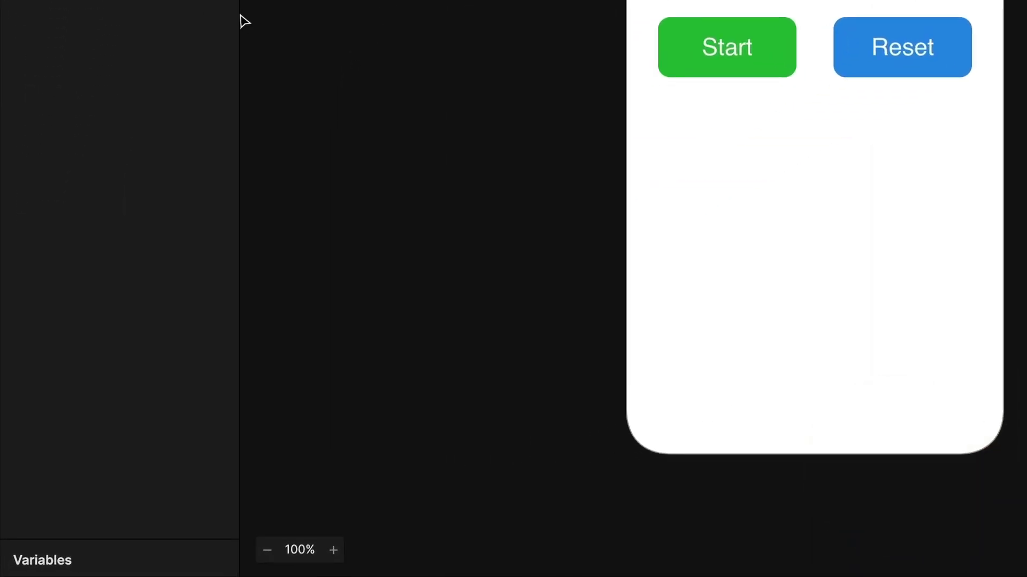
# - Create a variable for this scene only and name it seconds
pyautogui.click(72, 507)
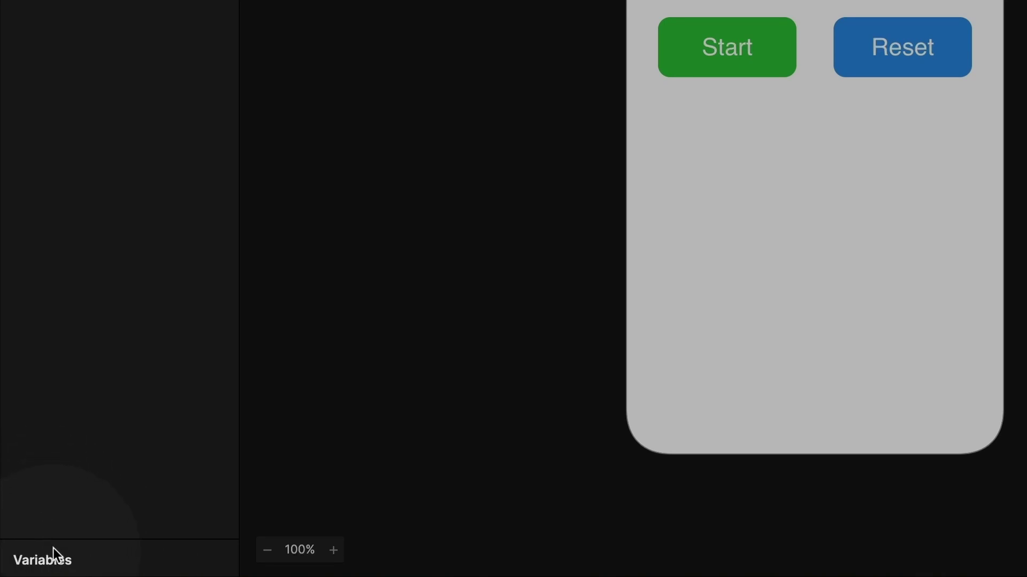
pyautogui.click(81, 560)
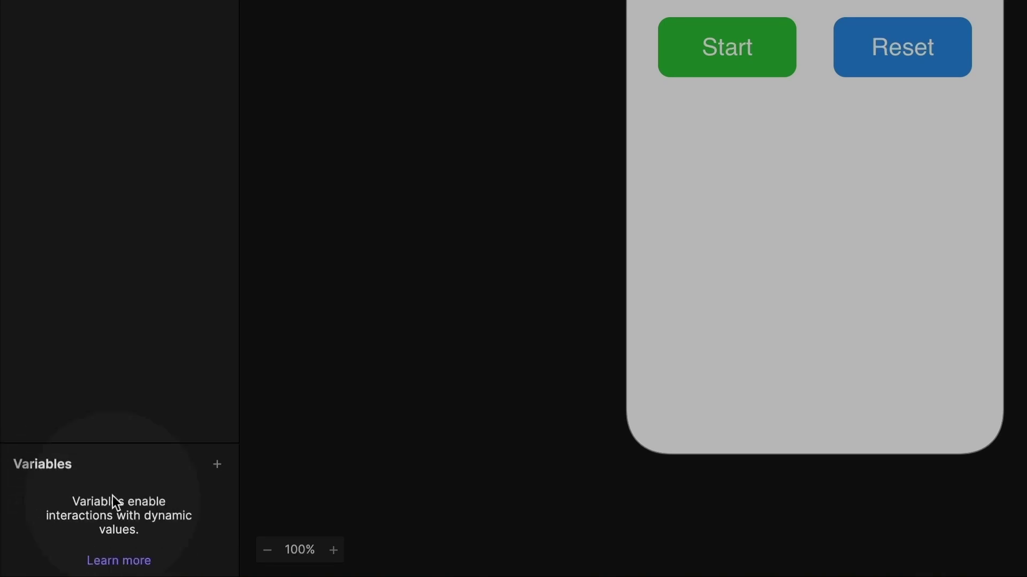
pyautogui.click(217, 464)
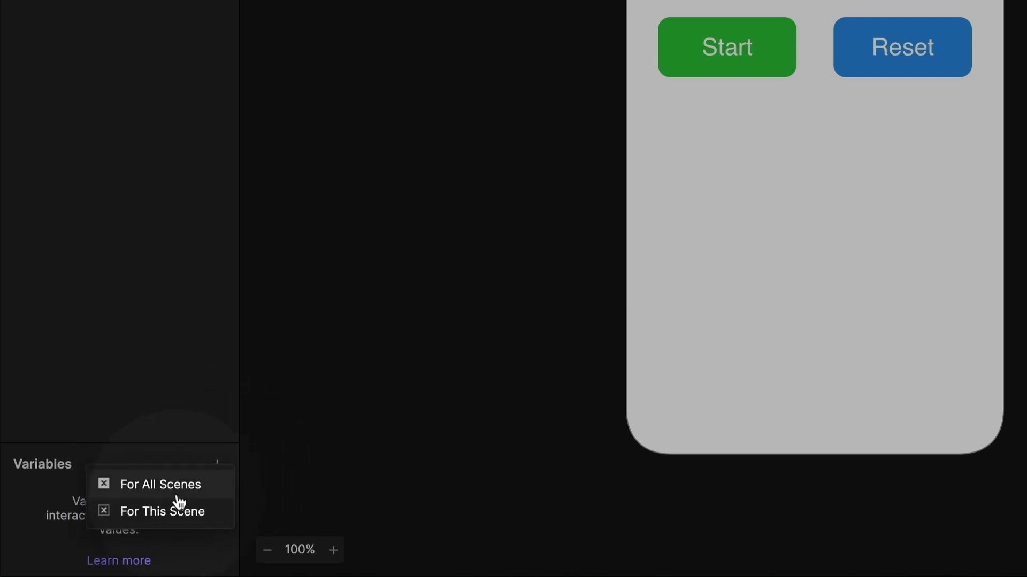
pyautogui.click(185, 514)
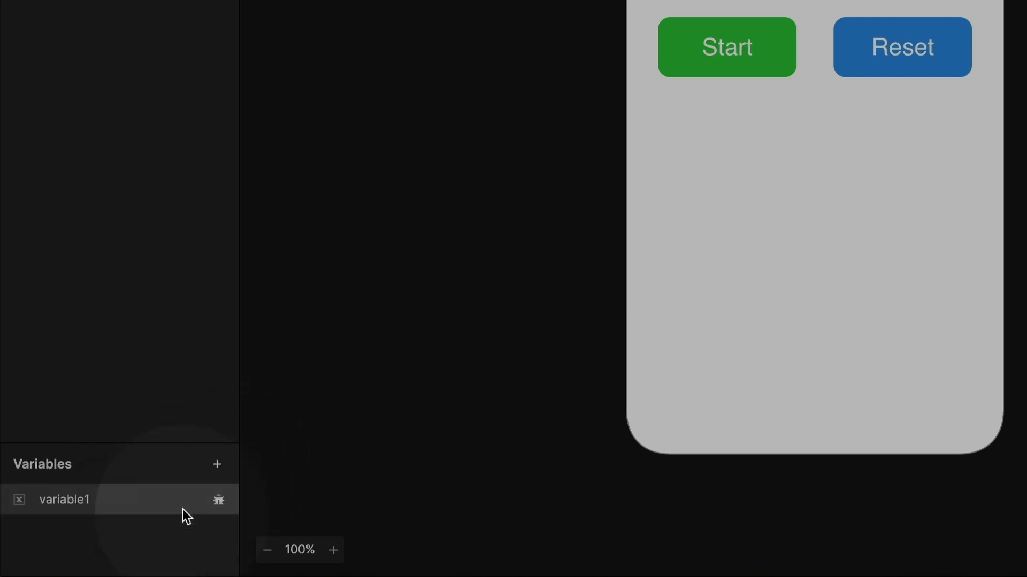
pyautogui.doubleClick(62, 498)
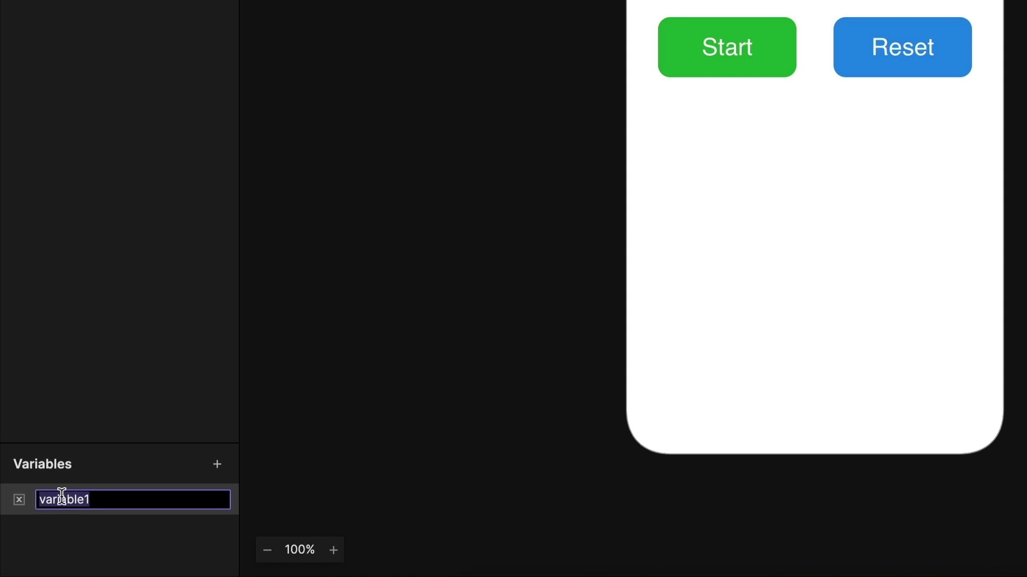
pyautogui.write('seconds')
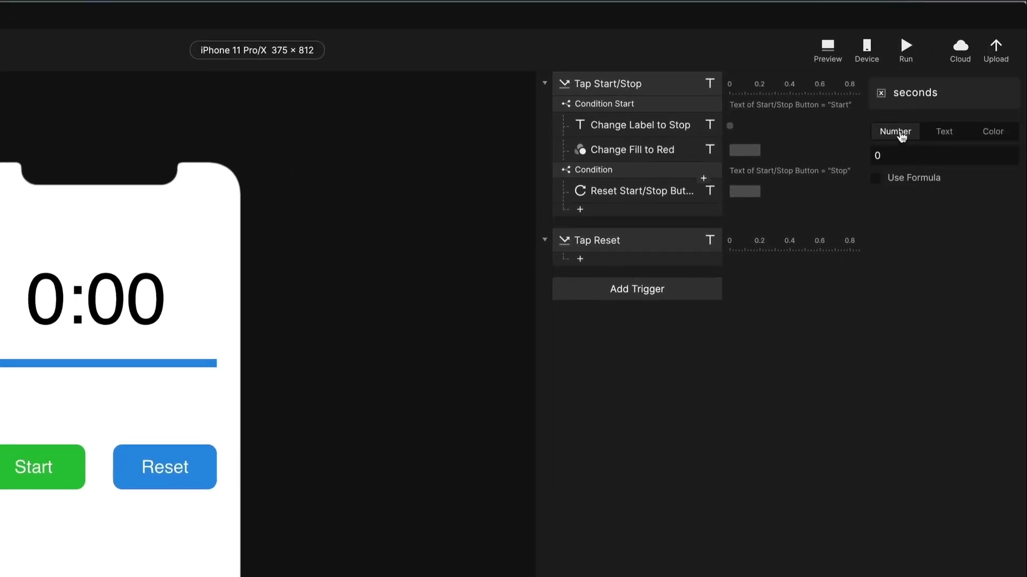
# - Set the seconds number variable's initial value to 180
pyautogui.click(901, 156)
pyautogui.write('180')
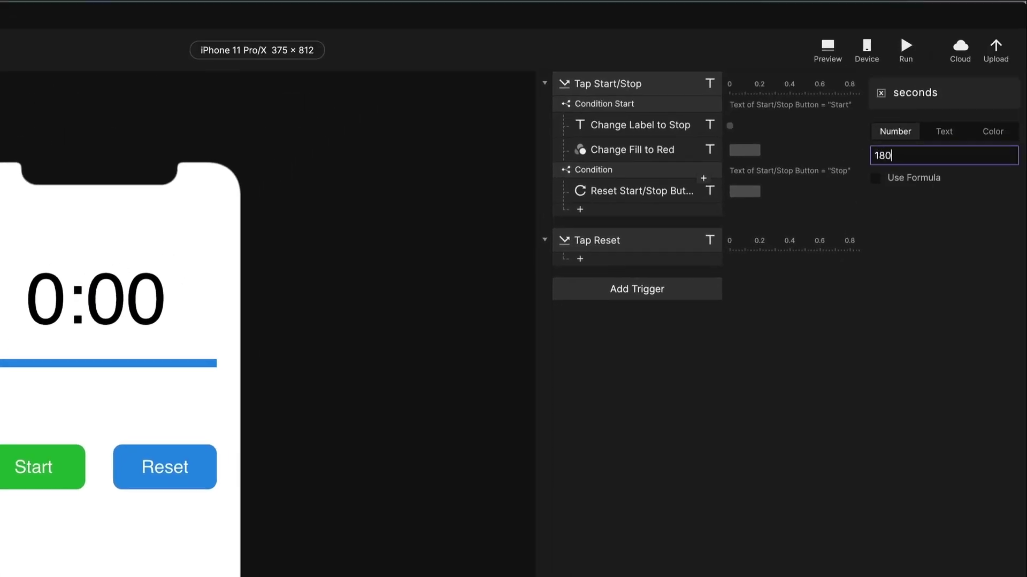
pyautogui.press('Return')
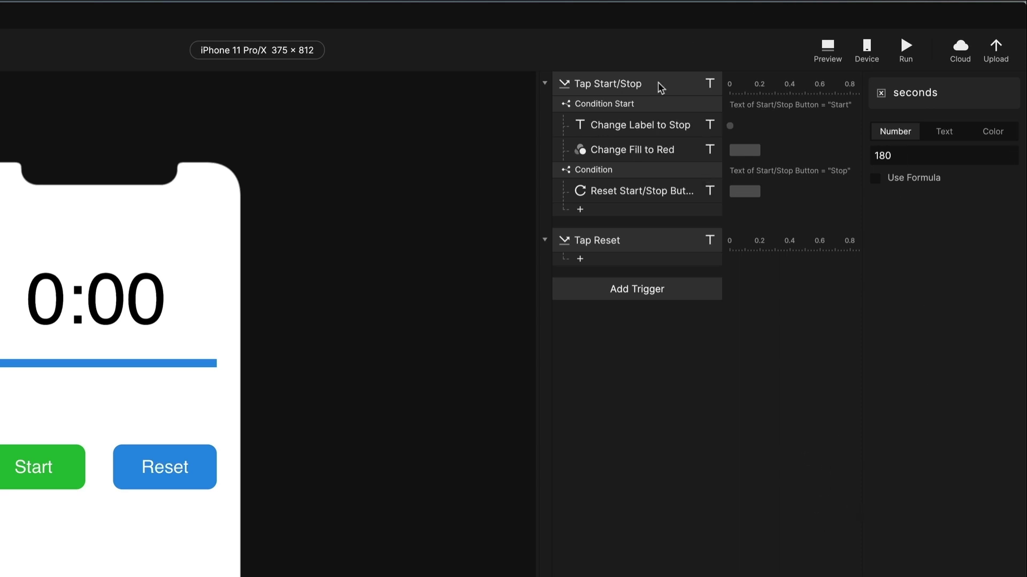
# - Add an Assign response under the Condition Start branch of Tap Start/Stop, targeting the seconds variable
pyautogui.click(641, 104)
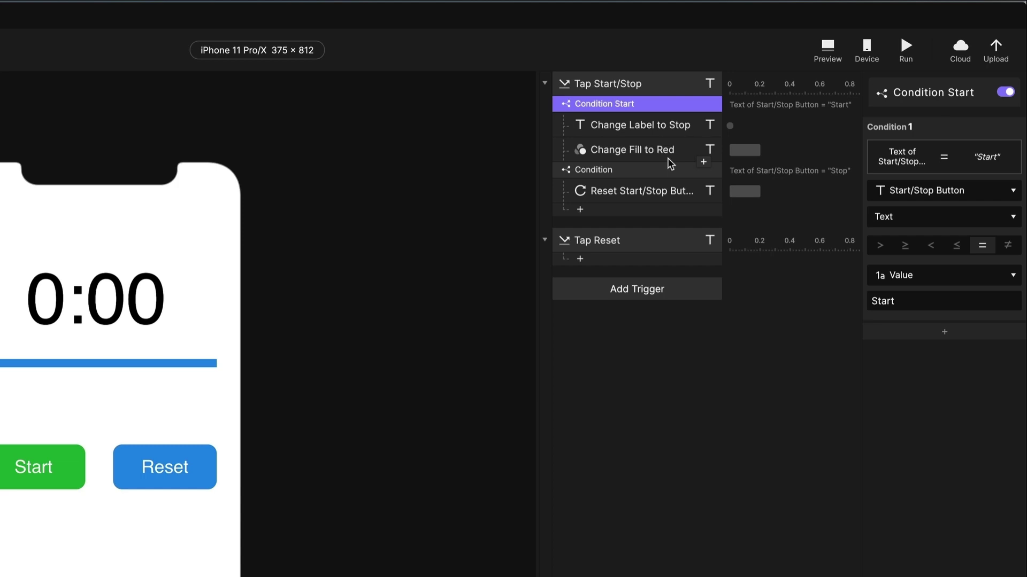
pyautogui.click(704, 161)
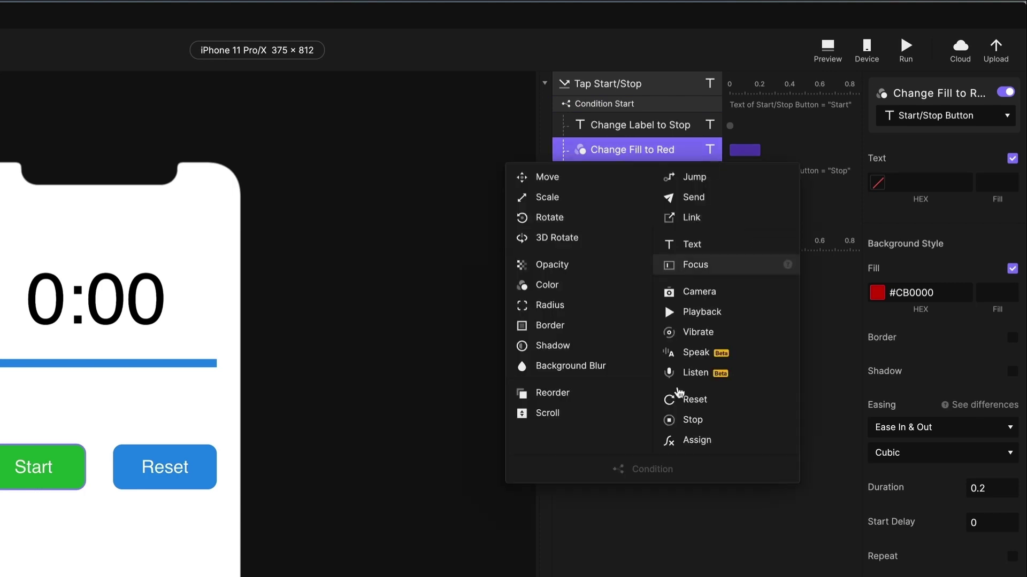
pyautogui.click(705, 441)
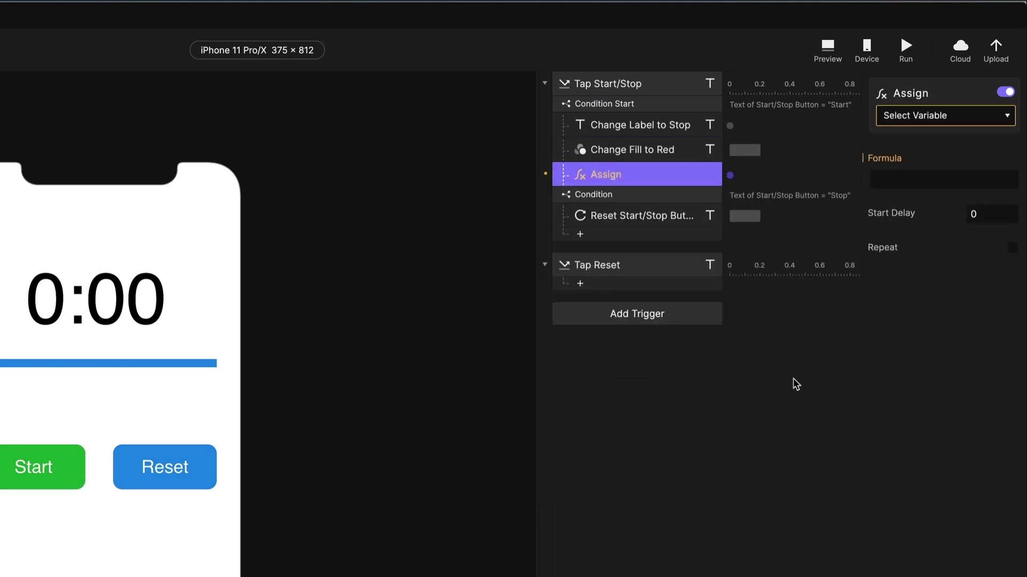
pyautogui.click(946, 112)
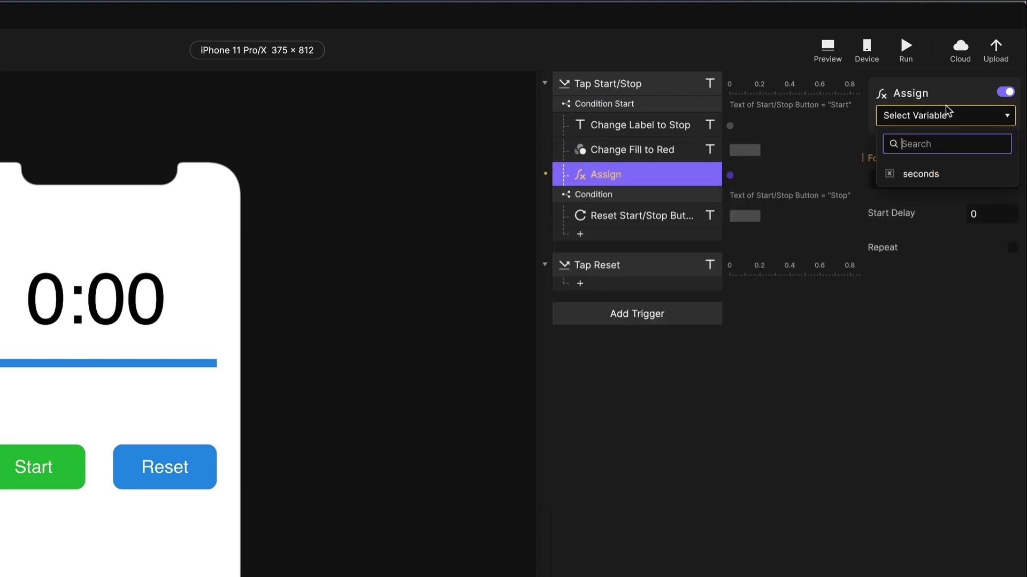
pyautogui.click(935, 175)
pyautogui.click(934, 176)
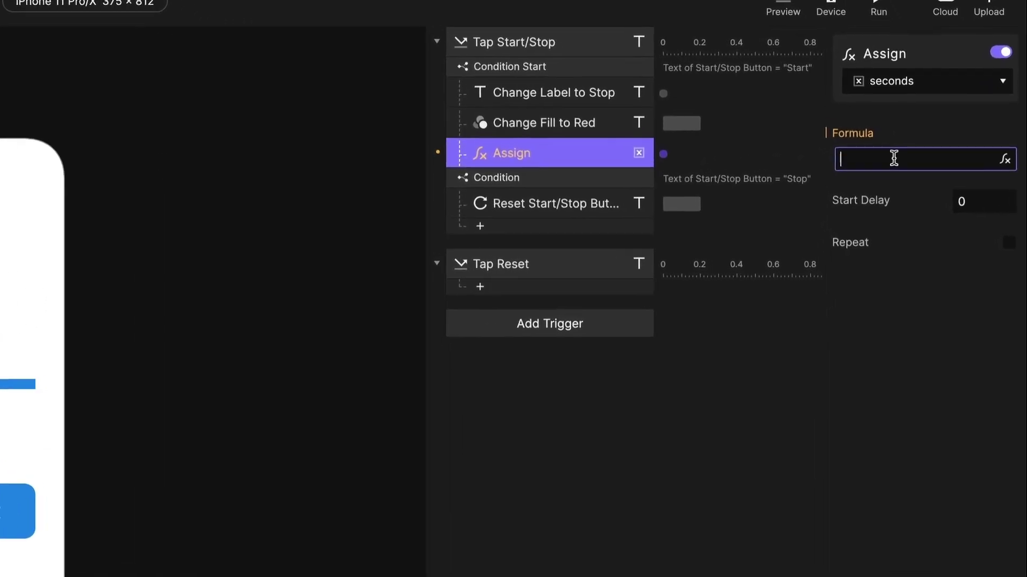
# - Set the Assign response's formula to seconds - 1
pyautogui.click(1001, 149)
pyautogui.write('secn')
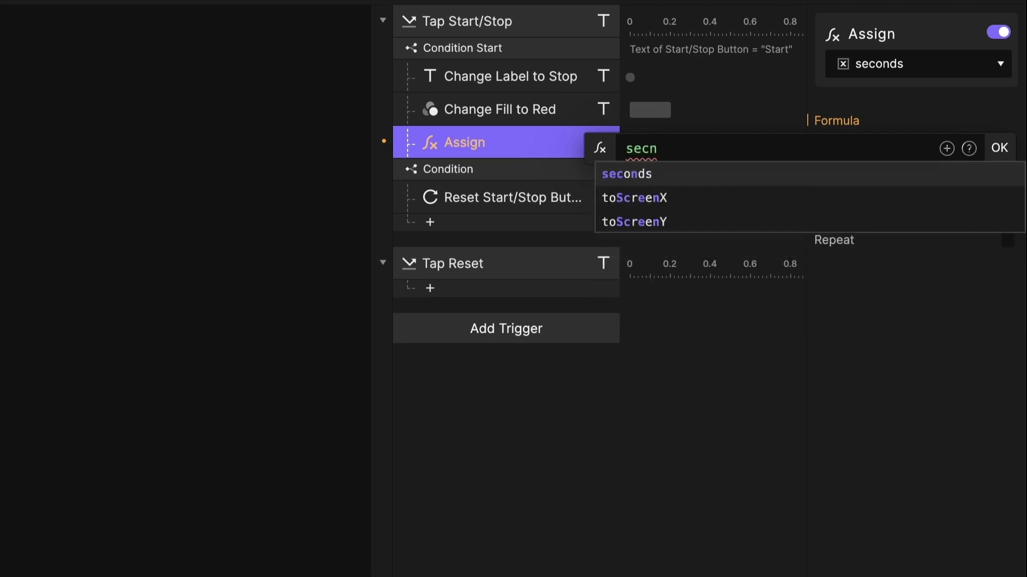
pyautogui.press('BackSpace')
pyautogui.write('o')
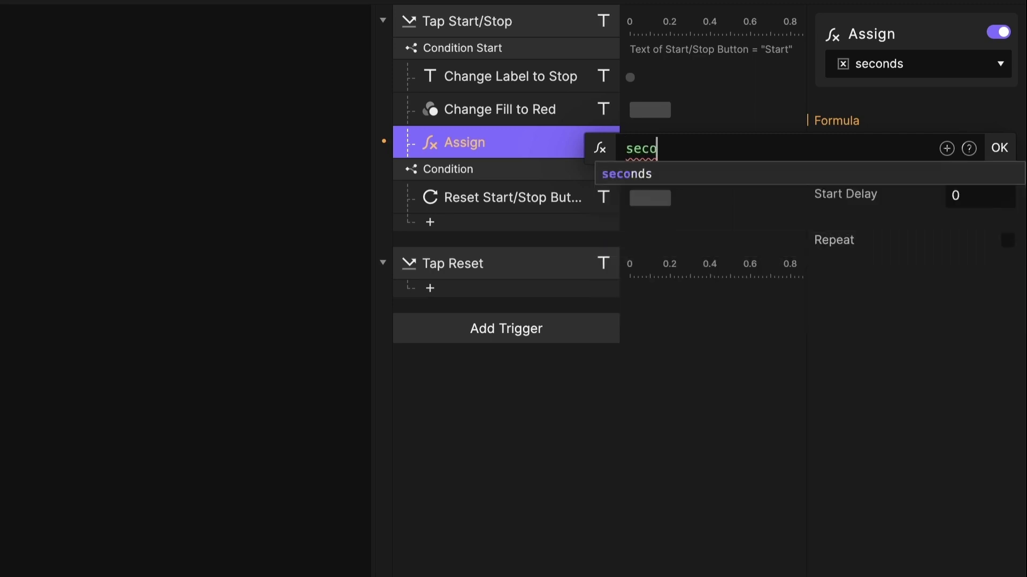
pyautogui.write('nds - 1')
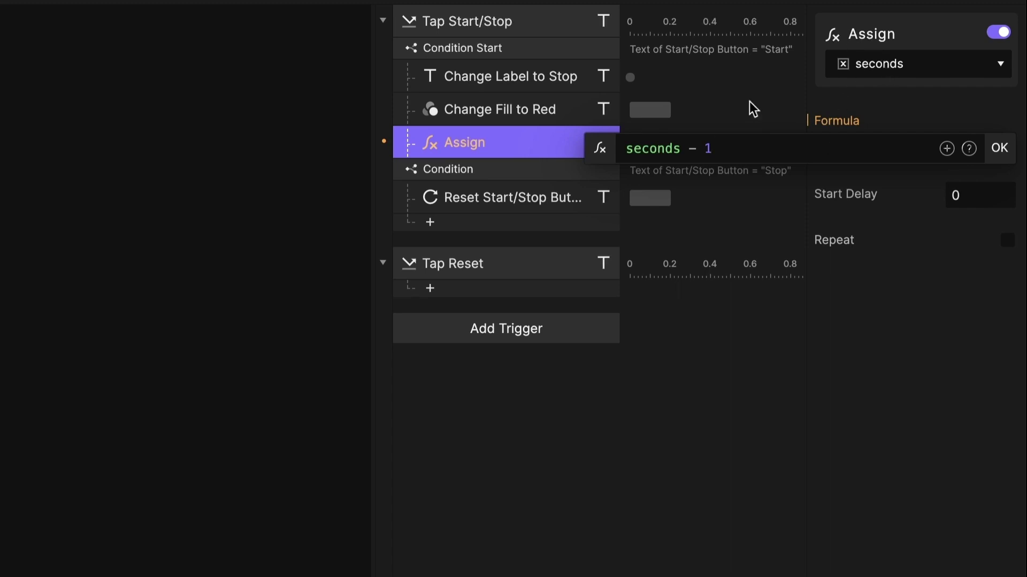
pyautogui.doubleClick(659, 150)
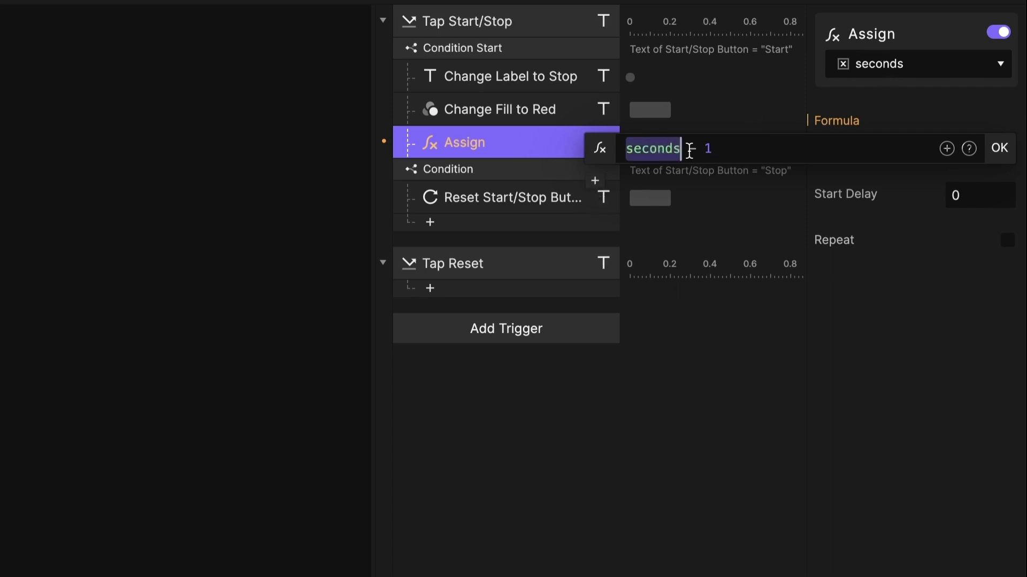
pyautogui.moveTo(688, 150); pyautogui.dragTo(603, 151)
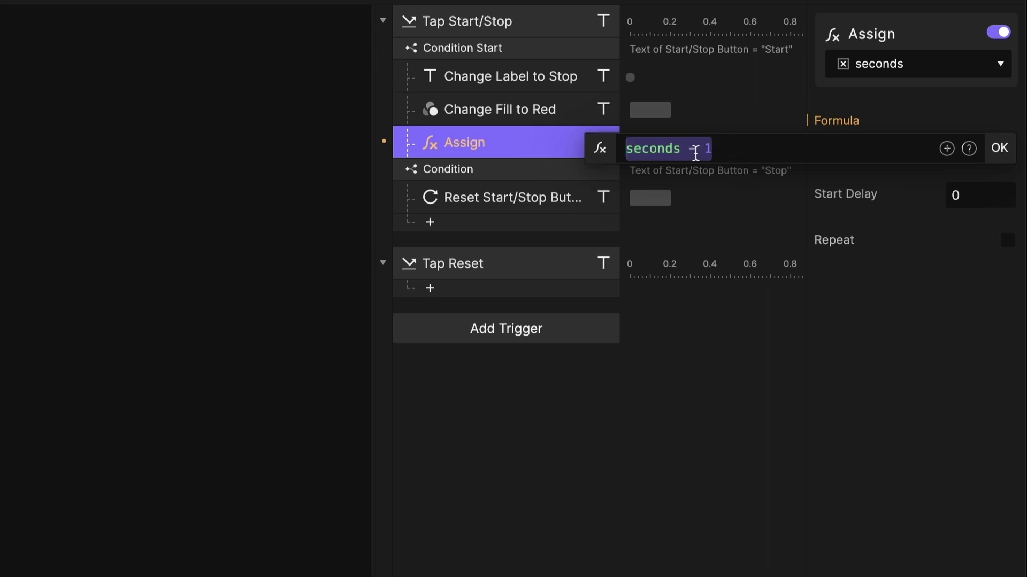
pyautogui.click(1005, 150)
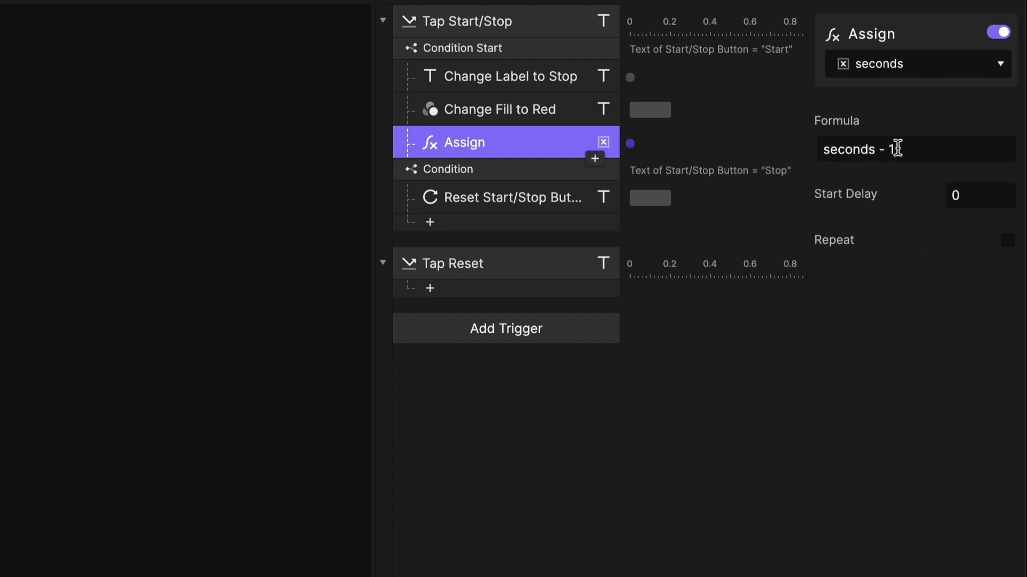
# - Set the Assign response's start delay to 1 second and make it repeat infinitely at a 1-second interval
pyautogui.moveTo(896, 150); pyautogui.dragTo(815, 152)
pyautogui.click(979, 195)
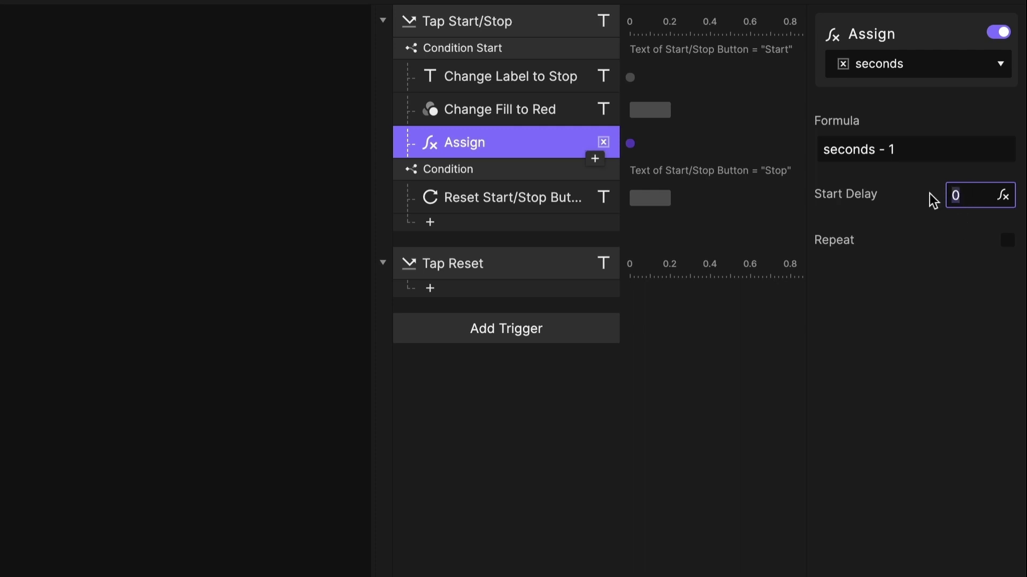
pyautogui.write('1')
pyautogui.click(977, 324)
pyautogui.click(1007, 240)
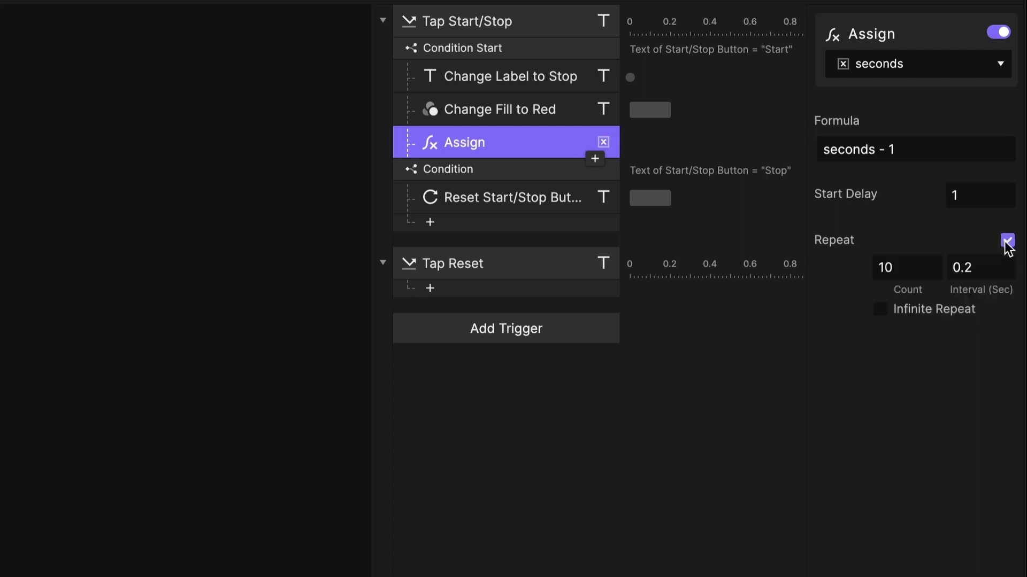
pyautogui.click(879, 310)
pyautogui.click(981, 263)
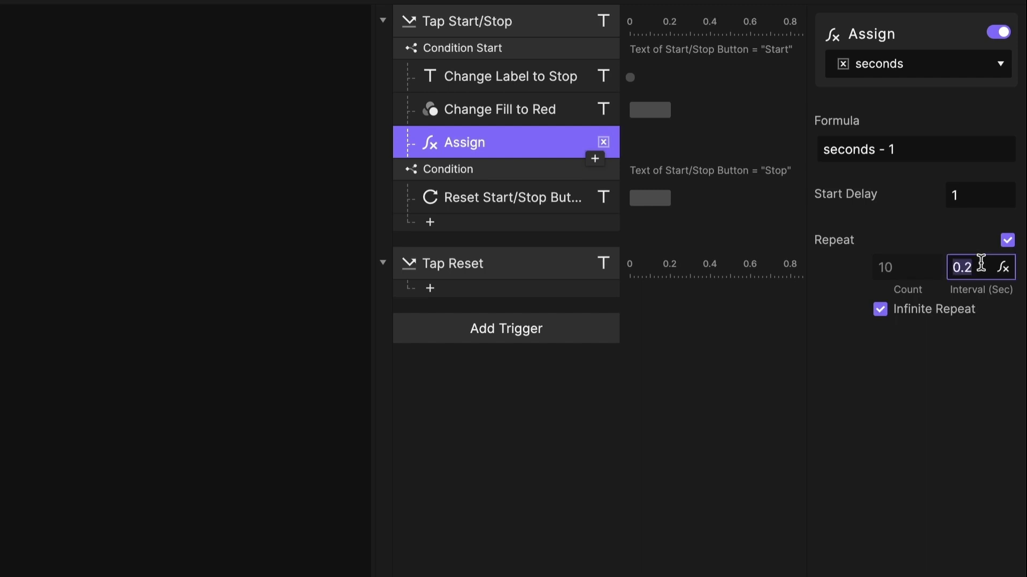
pyautogui.write('1')
pyautogui.click(979, 398)
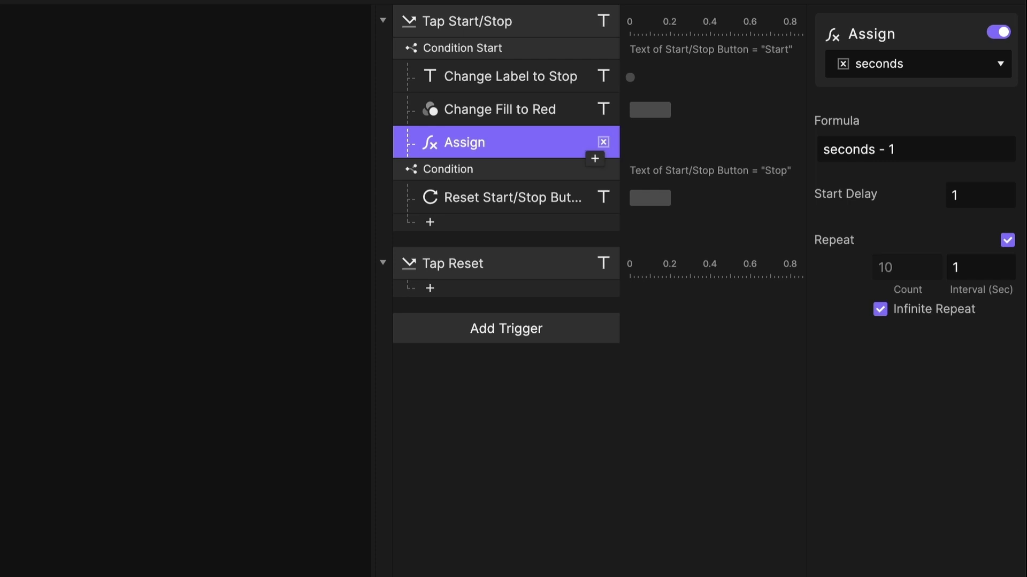
# - Add a Stop response for the seconds variable under the condition where the Start/Stop Button's text is "Stop"
pyautogui.click(523, 194)
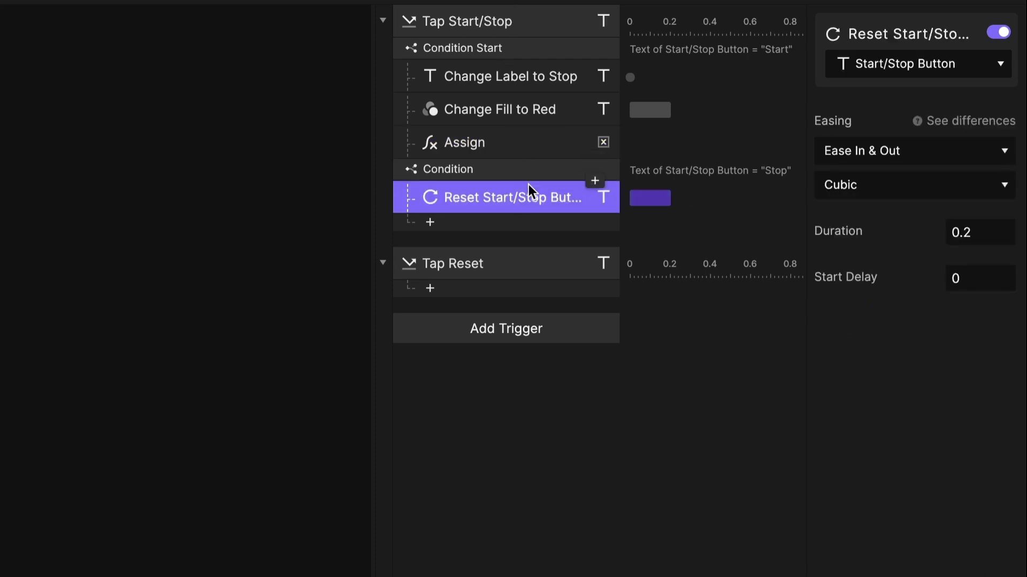
pyautogui.click(510, 147)
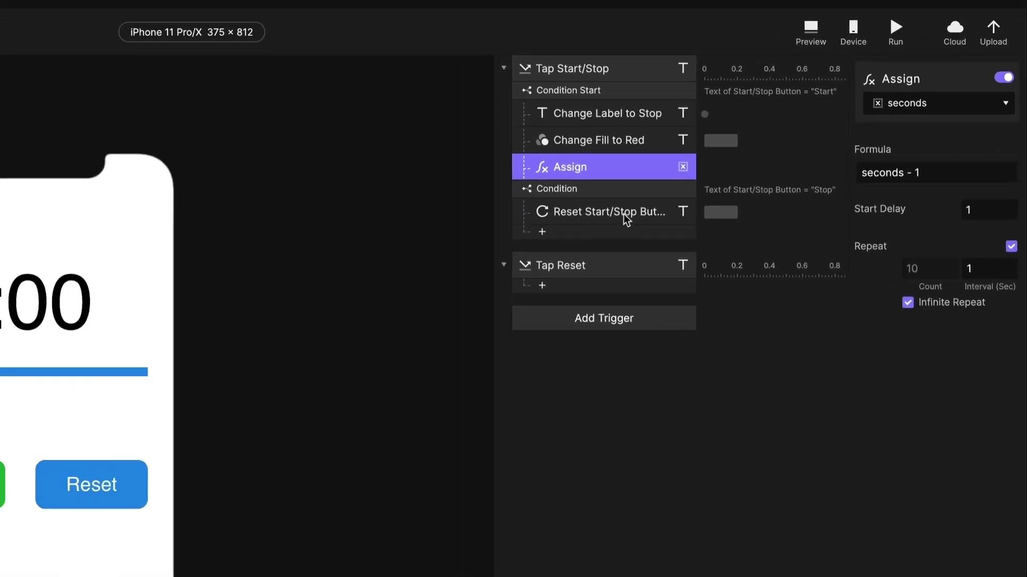
pyautogui.click(534, 200)
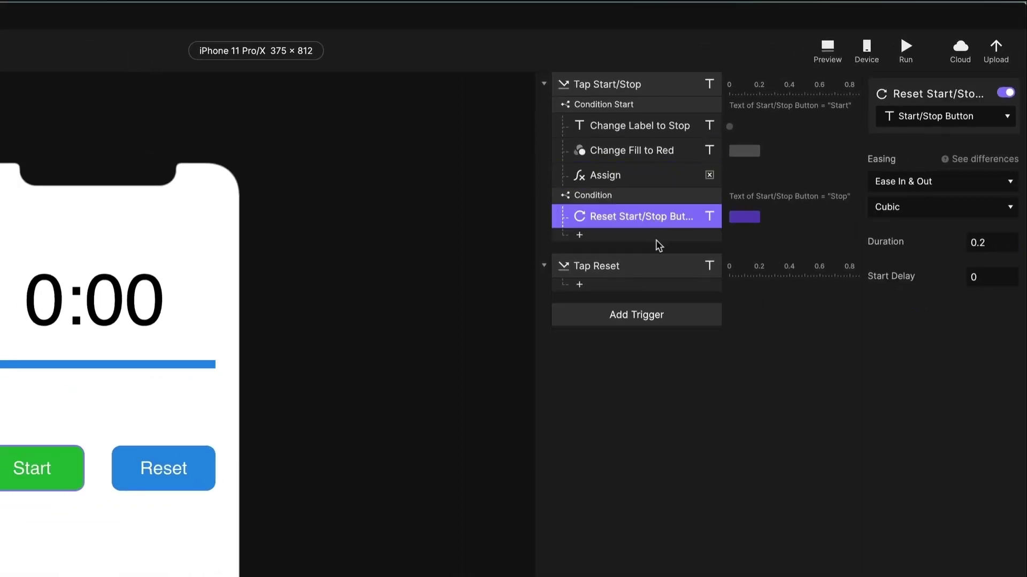
pyautogui.click(658, 236)
pyautogui.click(738, 499)
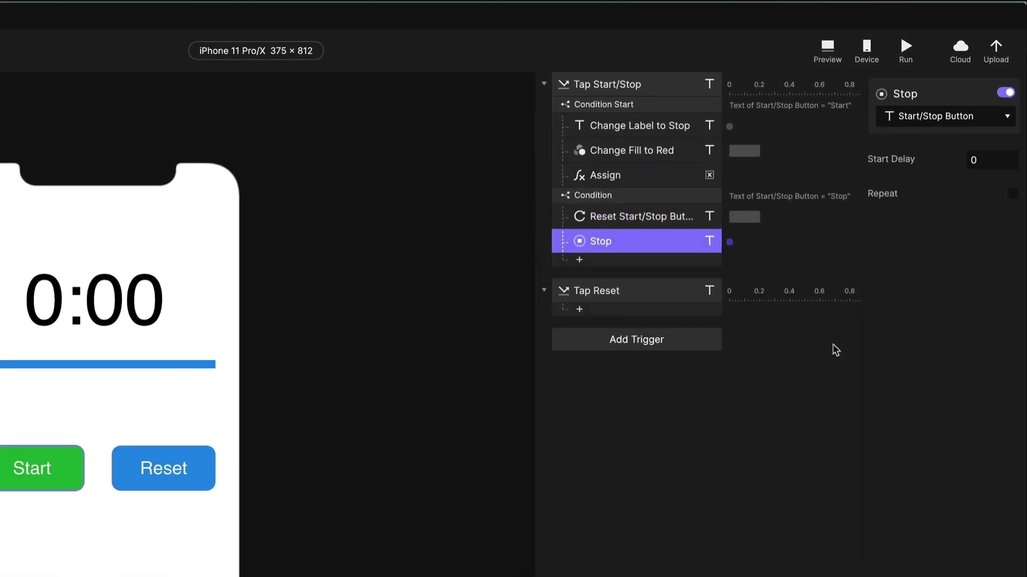
pyautogui.click(969, 122)
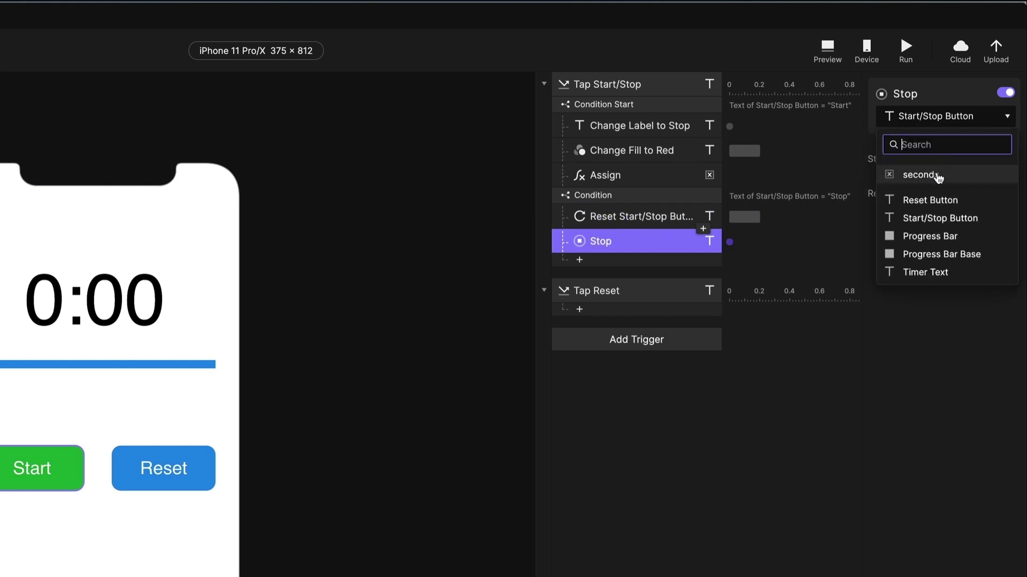
pyautogui.click(936, 173)
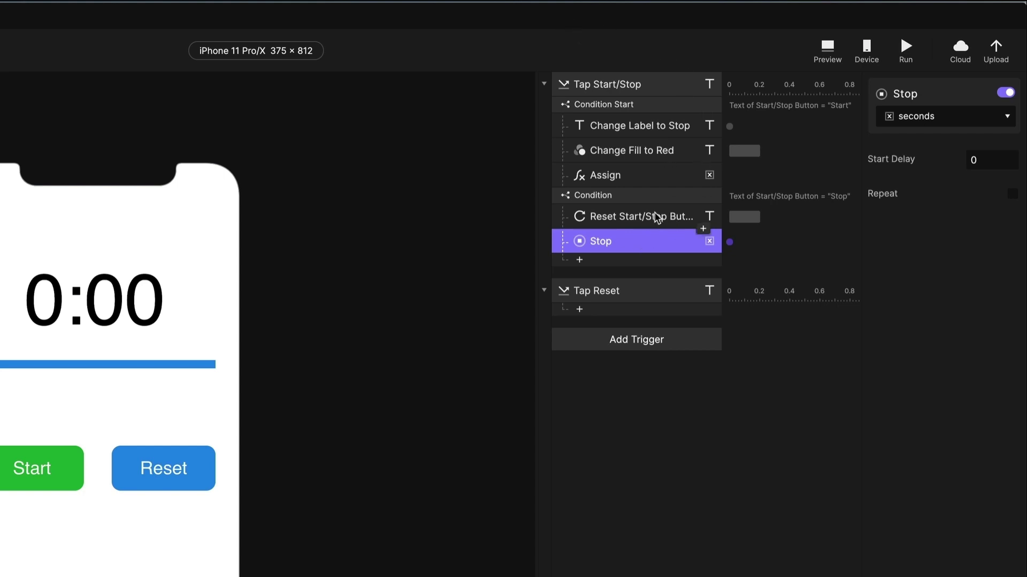
# - Review the Assign and Stop responses, then preview the prototype and start the timer
pyautogui.click(642, 176)
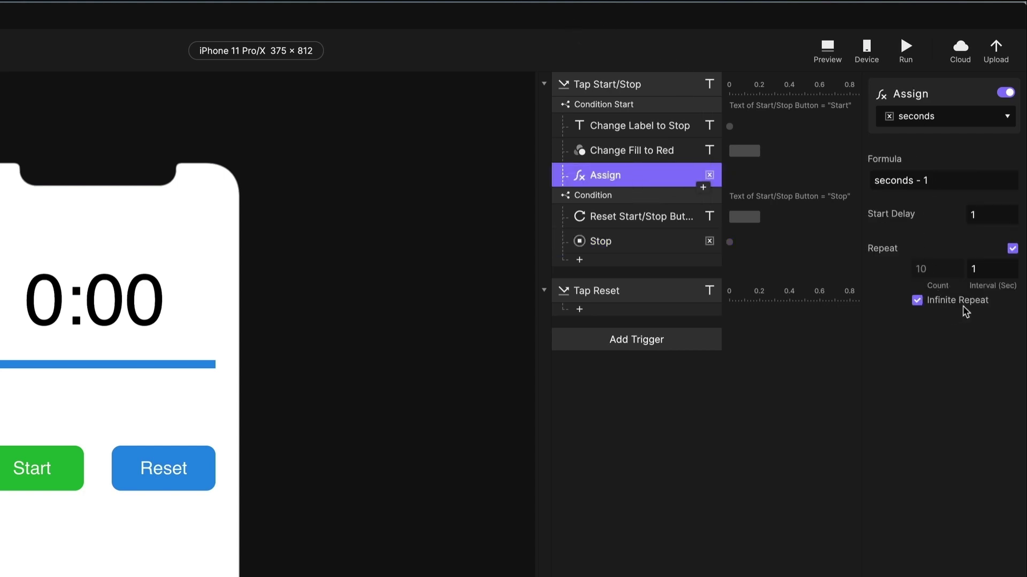
pyautogui.click(618, 244)
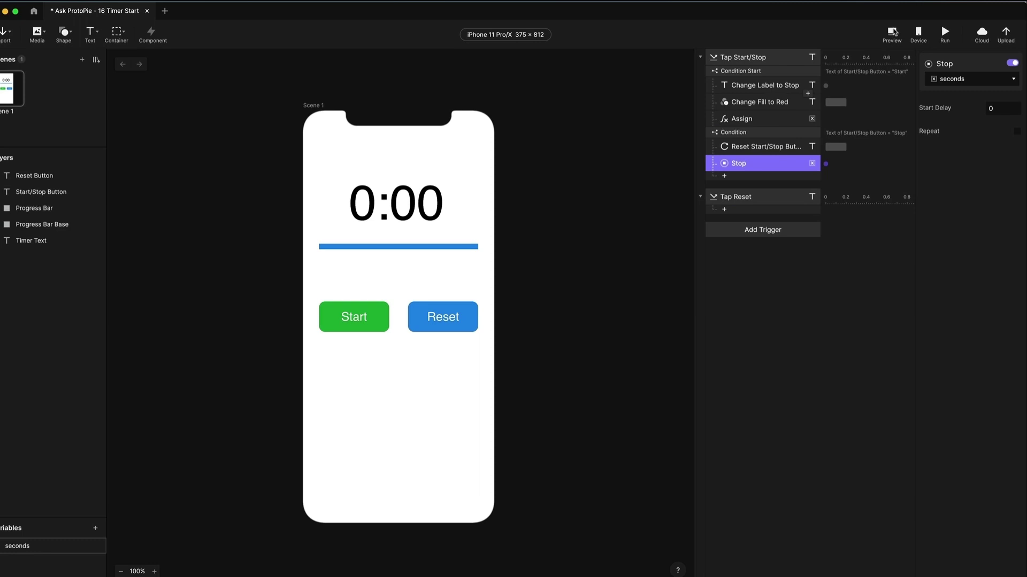
pyautogui.click(828, 48)
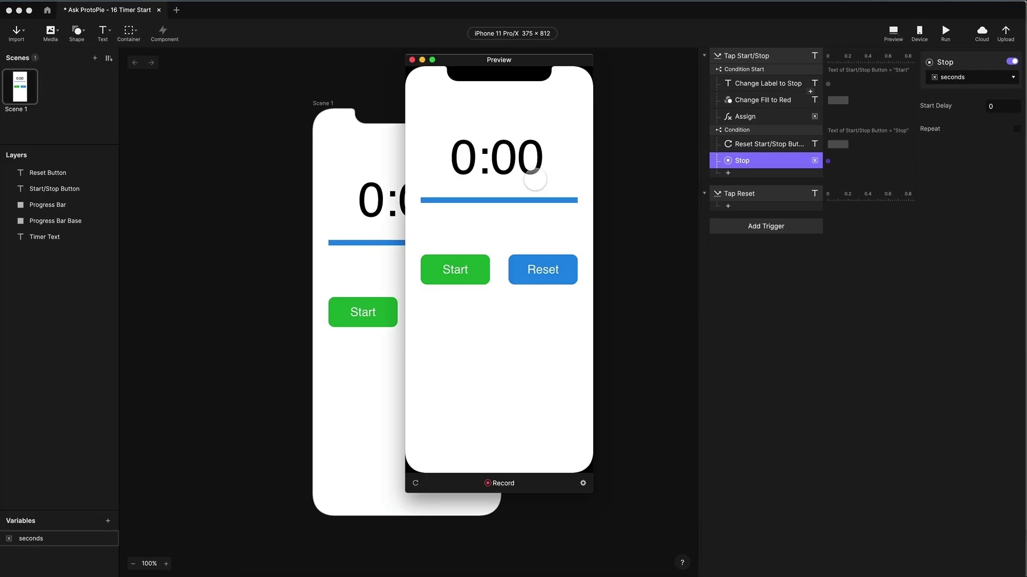
pyautogui.click(460, 273)
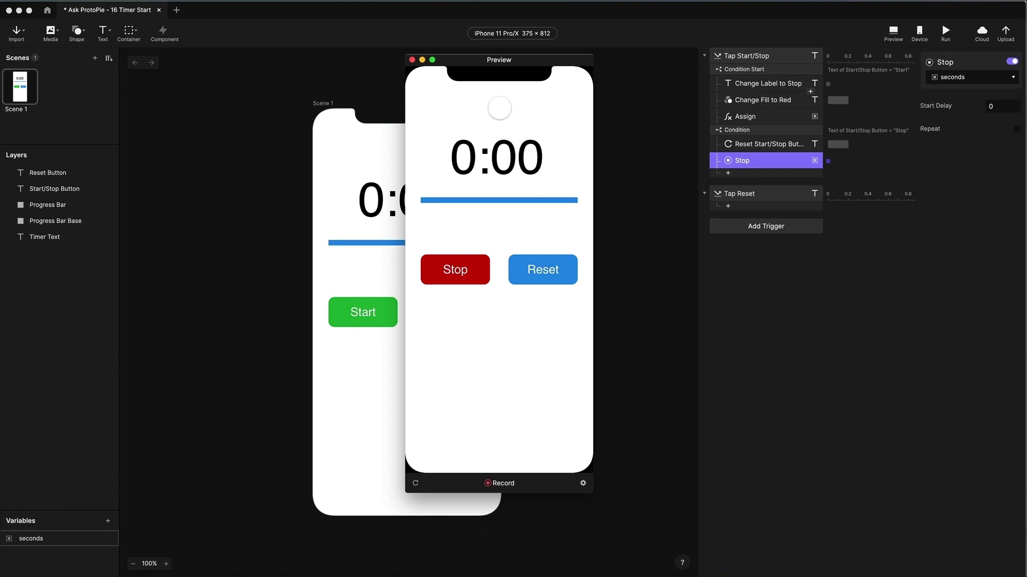
# - Show the seconds variable's debug label on the canvas and place it centred above the timer text
pyautogui.click(51, 539)
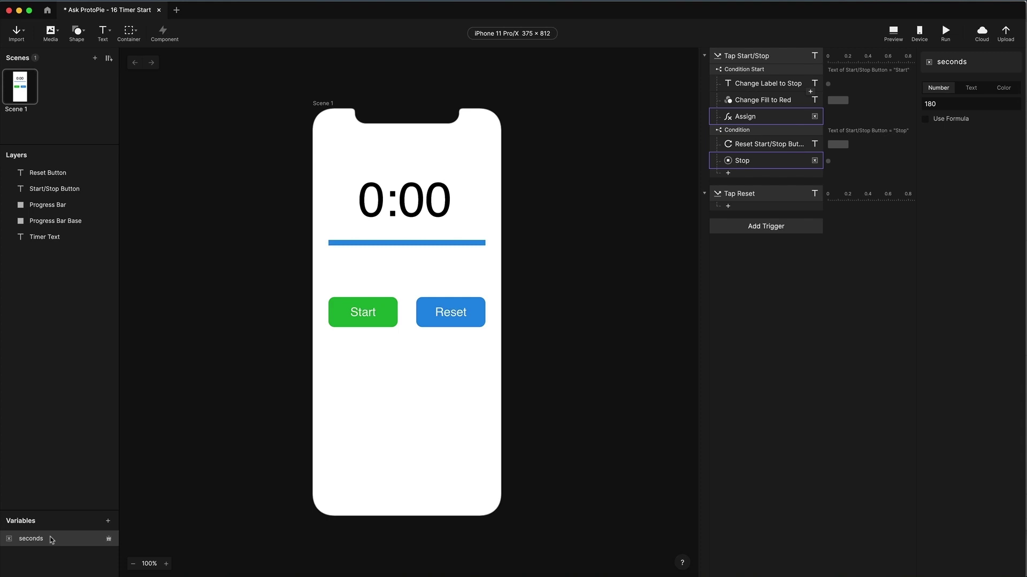
pyautogui.click(109, 540)
pyautogui.moveTo(332, 121); pyautogui.dragTo(403, 164)
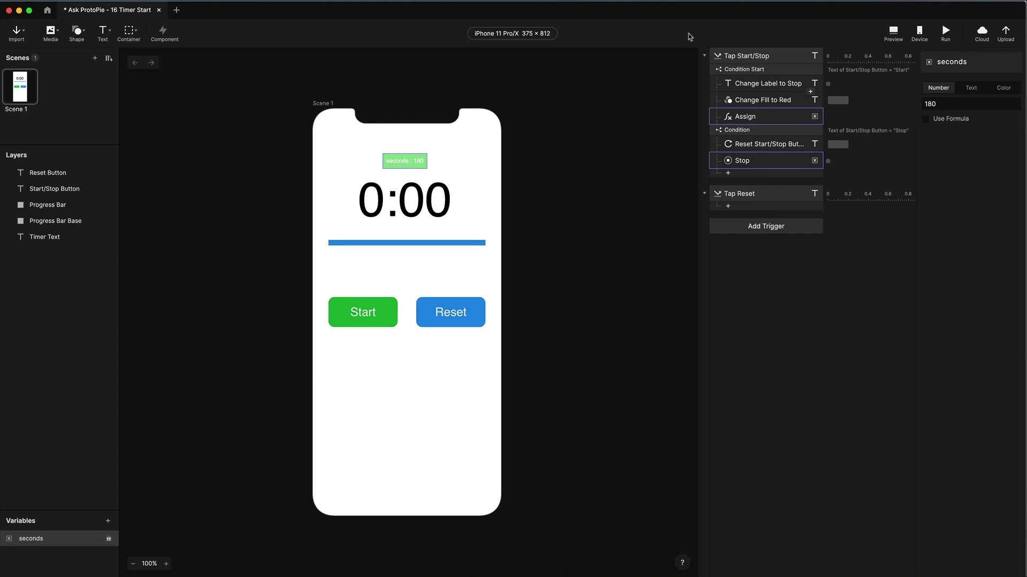
# - Preview the prototype, start and stop the countdown twice to check the seconds variable, and close the preview
pyautogui.press('super+p')
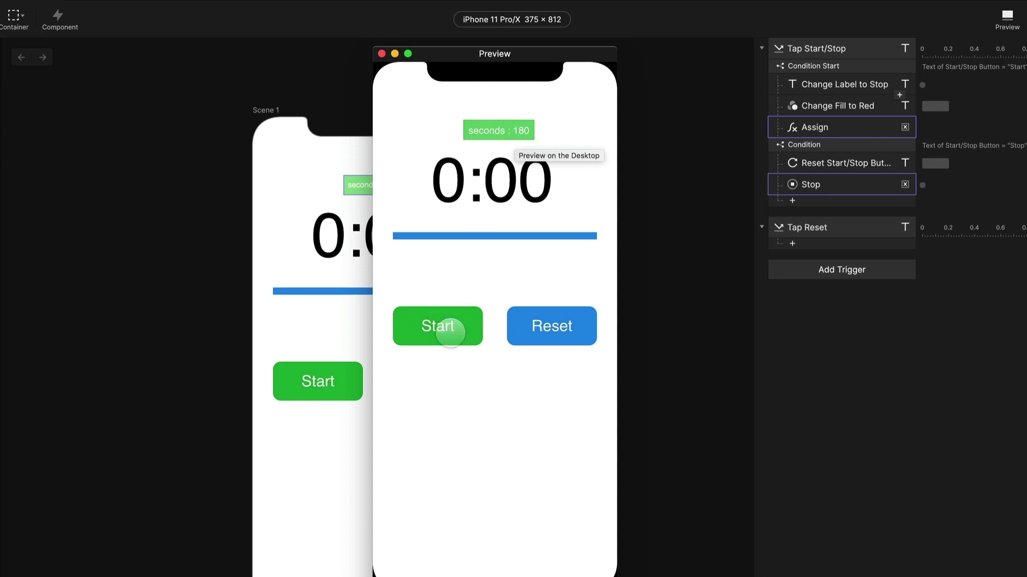
pyautogui.click(447, 328)
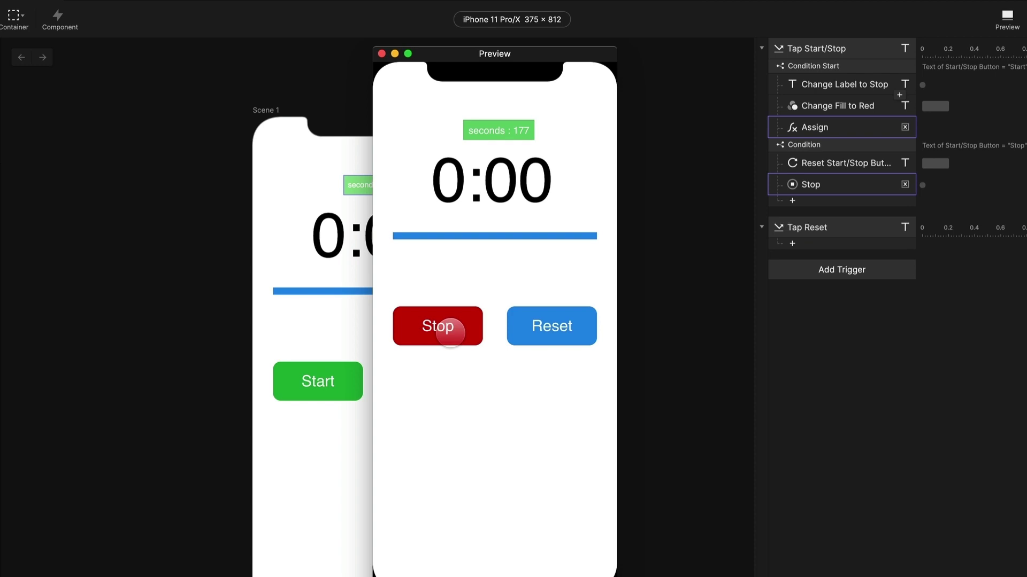
pyautogui.click(450, 329)
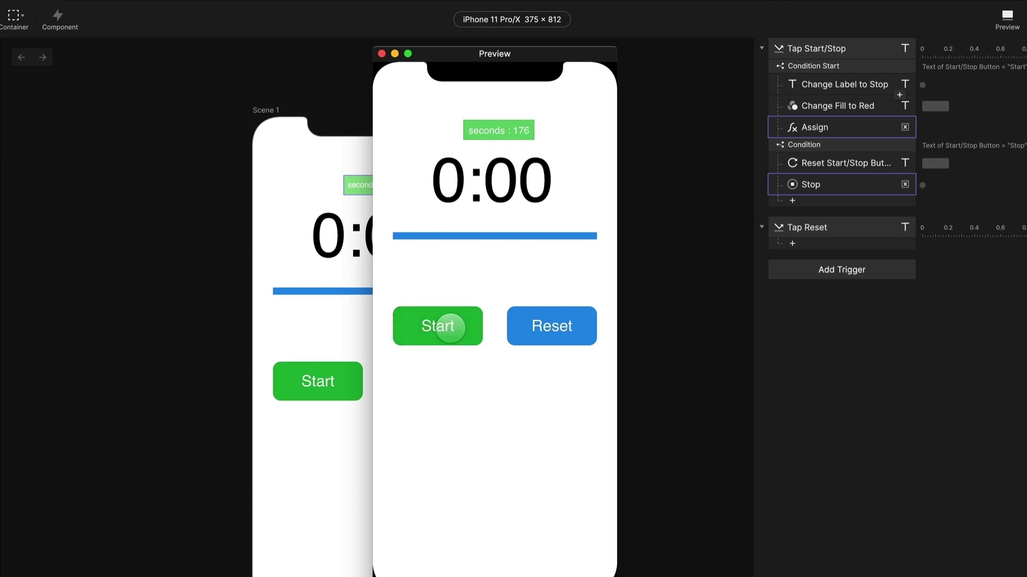
pyautogui.click(450, 329)
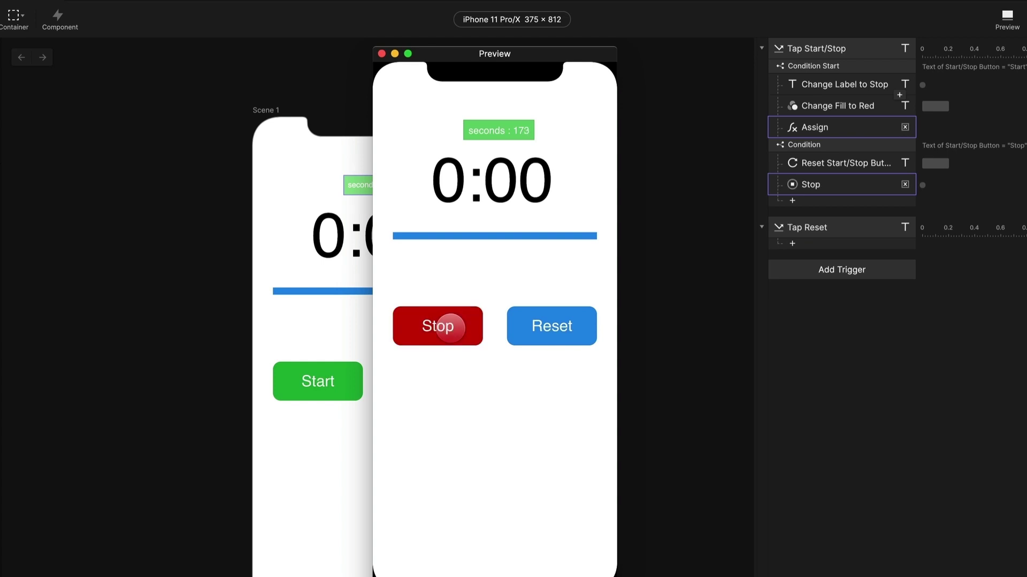
pyautogui.click(450, 328)
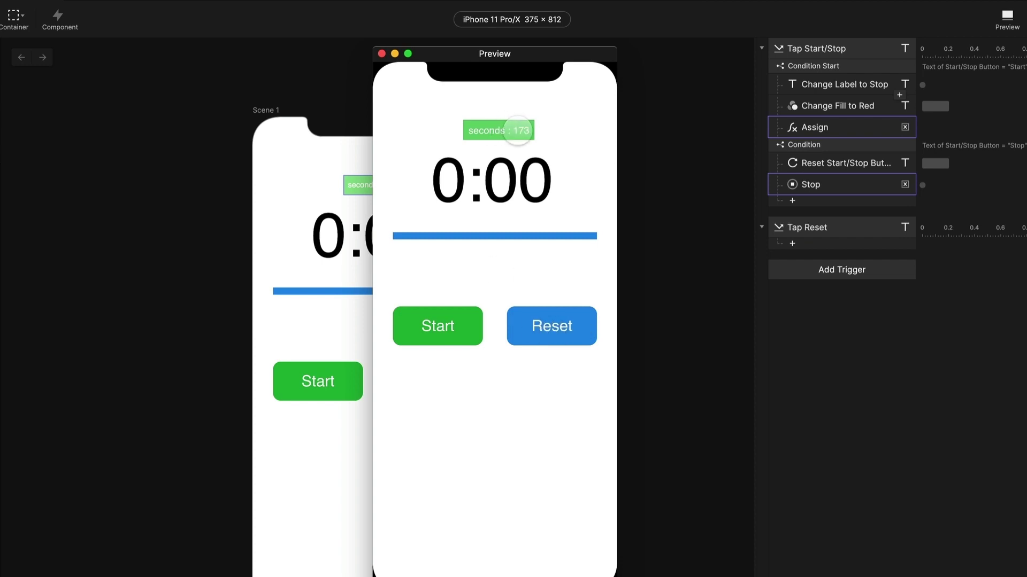
pyautogui.click(381, 54)
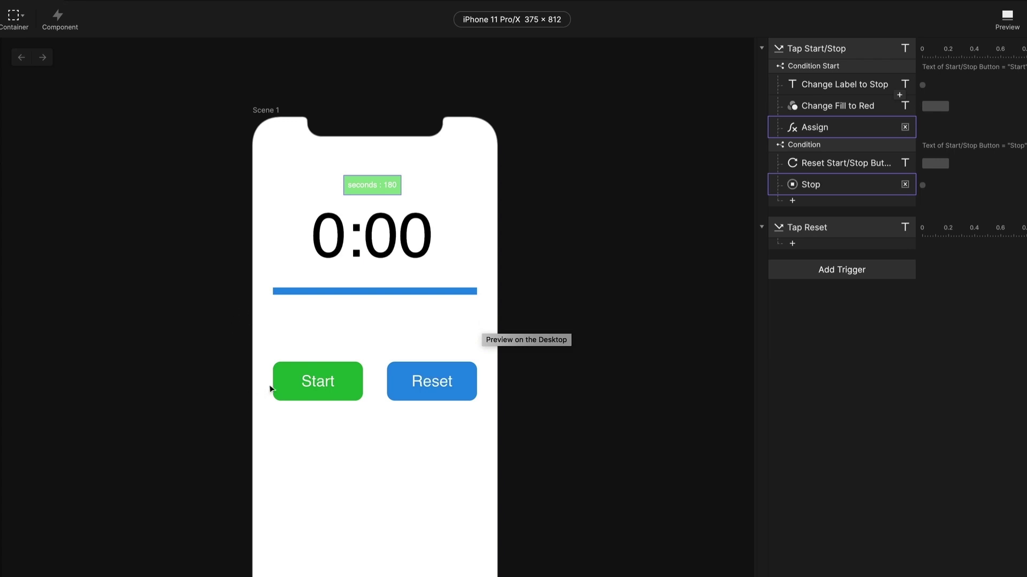
# - Add a Stop response under the Tap Reset trigger, targeting the seconds variable
pyautogui.click(858, 306)
pyautogui.click(738, 246)
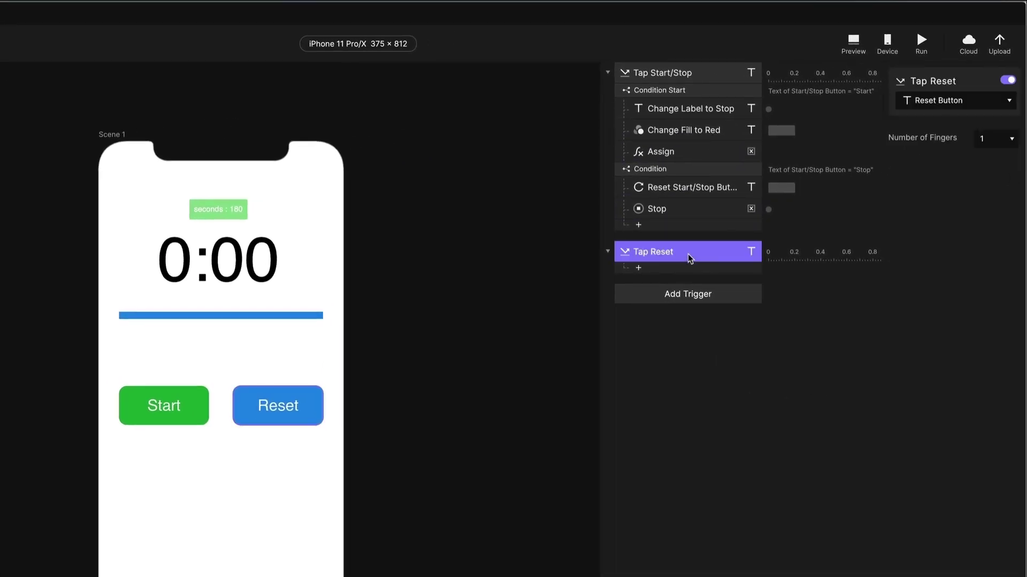
pyautogui.click(695, 273)
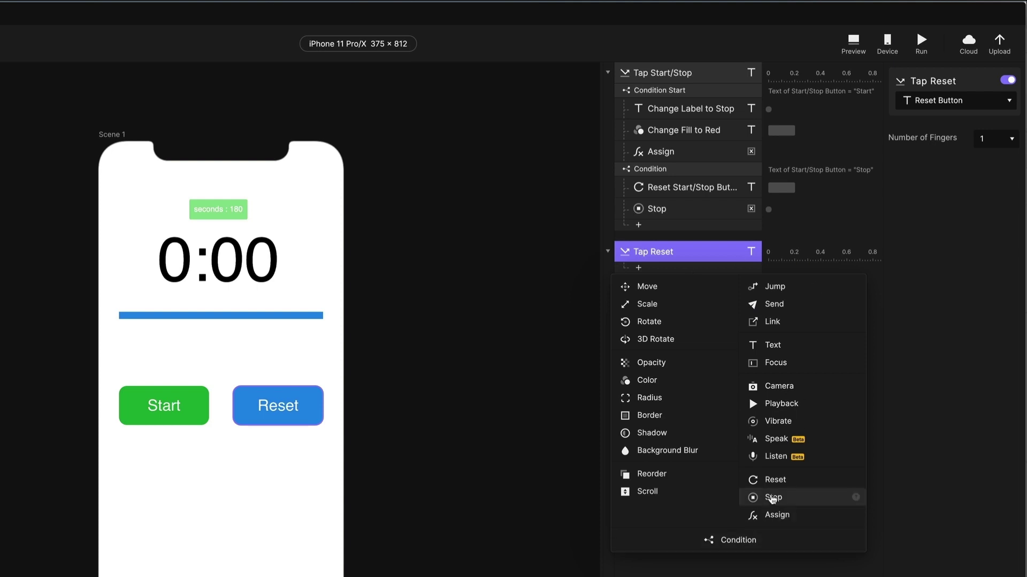
pyautogui.click(772, 499)
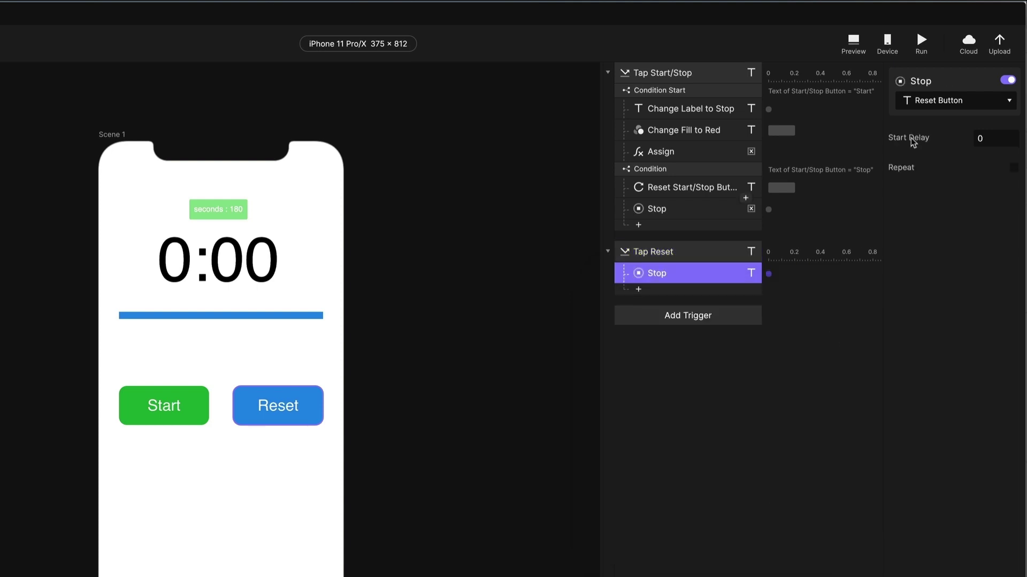
pyautogui.click(959, 101)
pyautogui.click(950, 152)
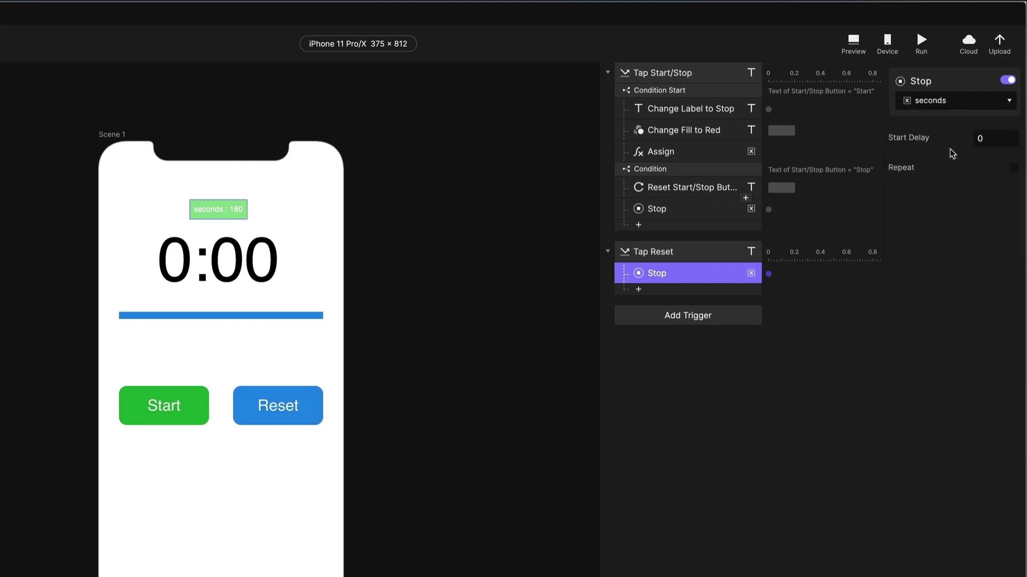
# - Add an Assign response under Tap Reset that sets the seconds variable to 180
pyautogui.click(682, 292)
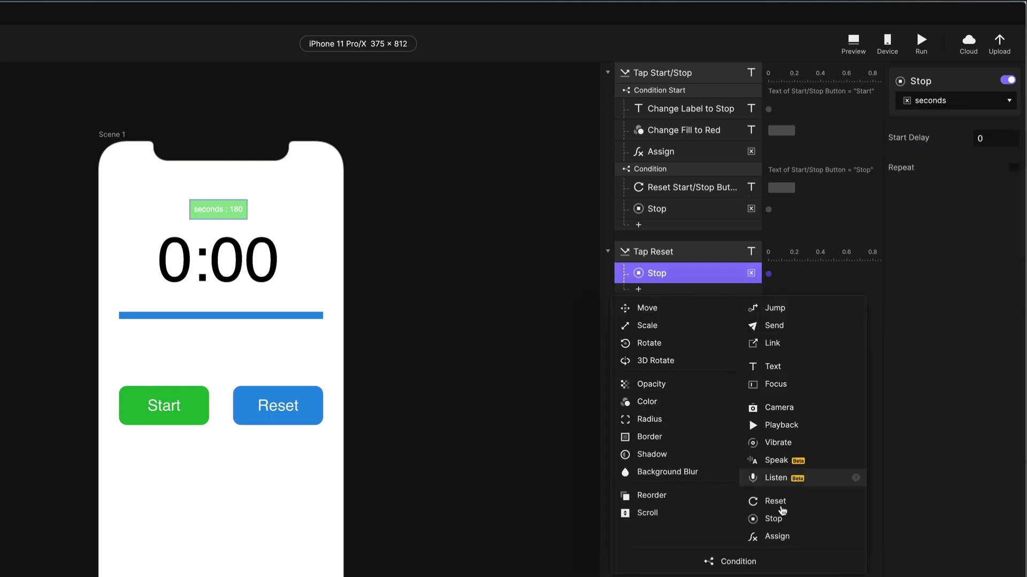
pyautogui.click(782, 539)
pyautogui.click(959, 101)
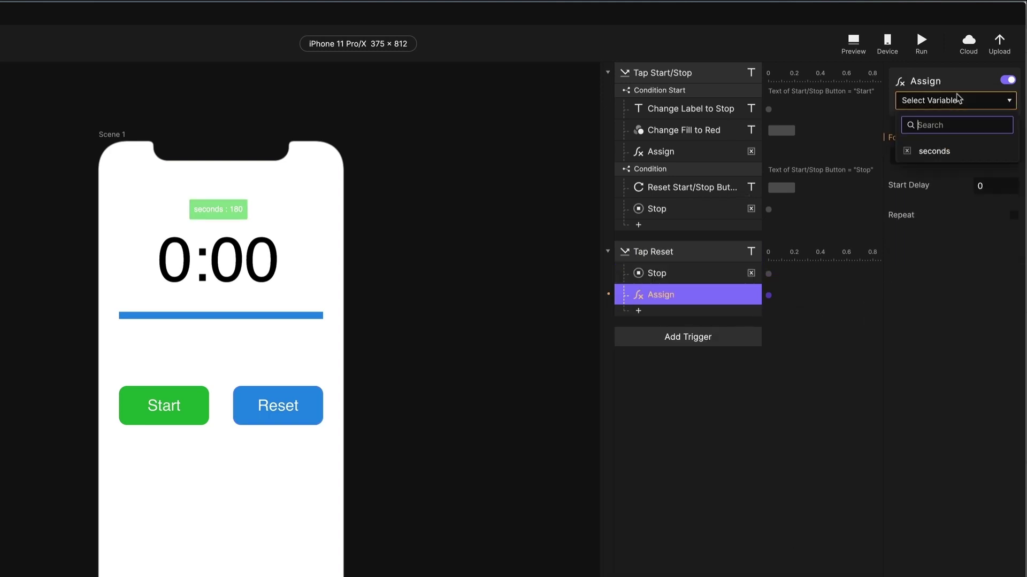
pyautogui.click(932, 150)
pyautogui.click(933, 154)
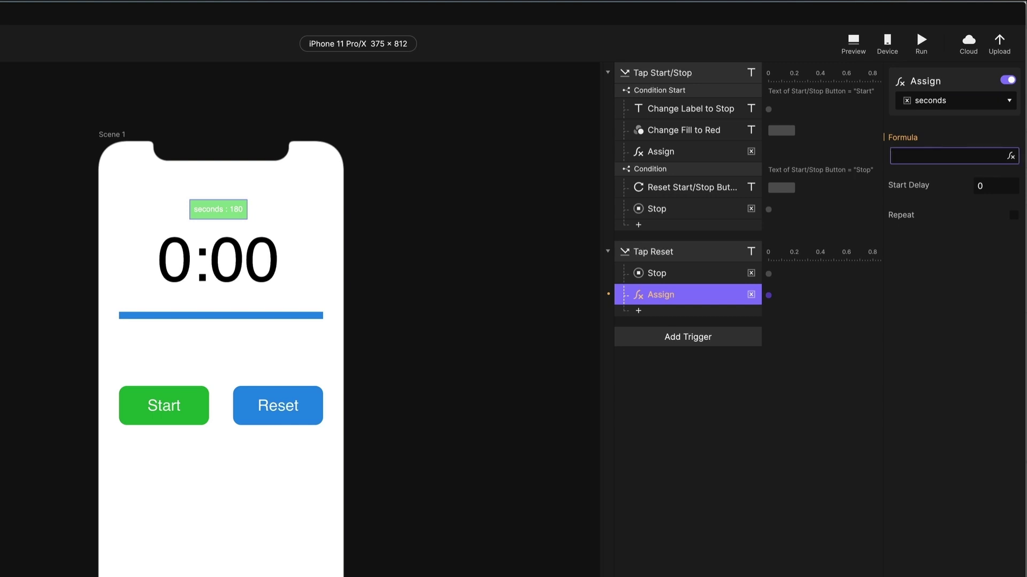
pyautogui.write('180')
pyautogui.press('Return')
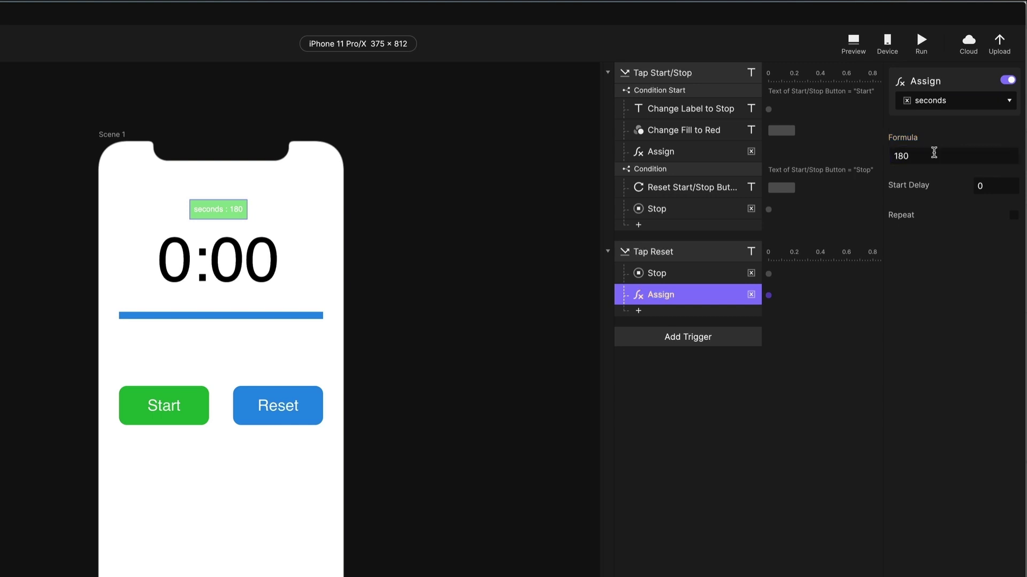
# - Copy the Reset Start/Stop Button response from the Stop condition and paste it under the Tap Reset trigger
pyautogui.click(715, 313)
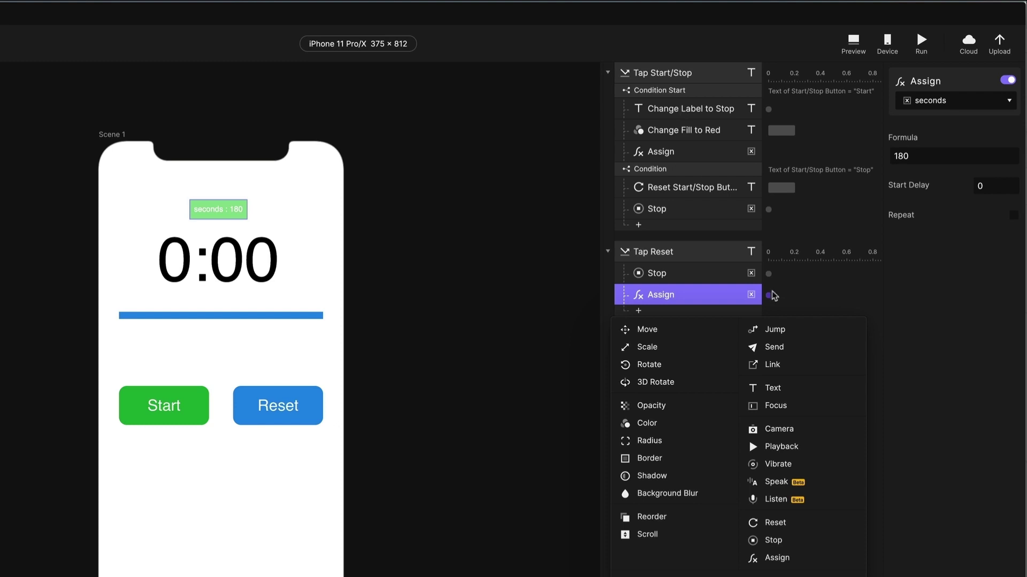
pyautogui.click(938, 342)
pyautogui.click(697, 181)
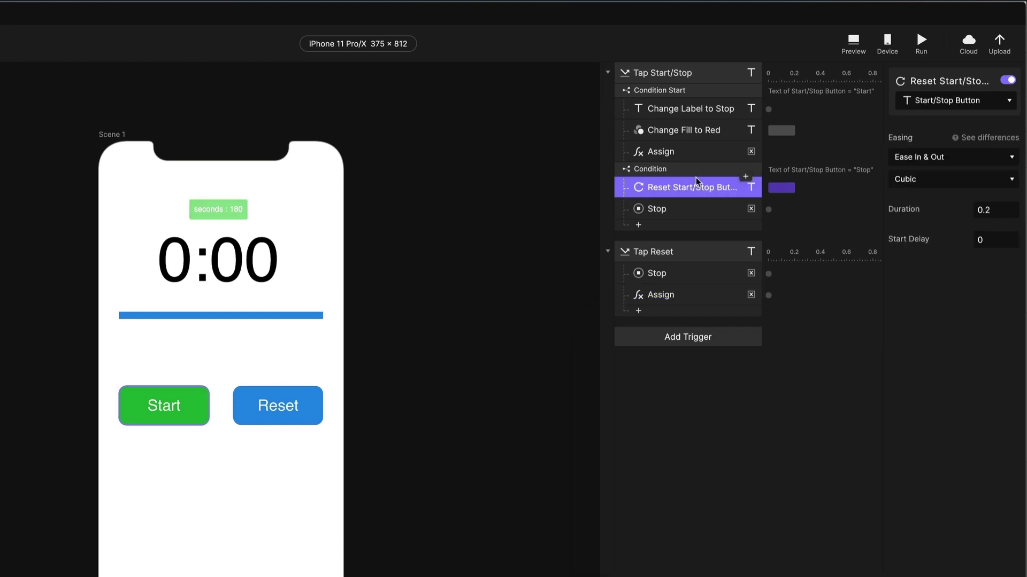
pyautogui.click(671, 298)
pyautogui.hotkey('ctrl', 'v')
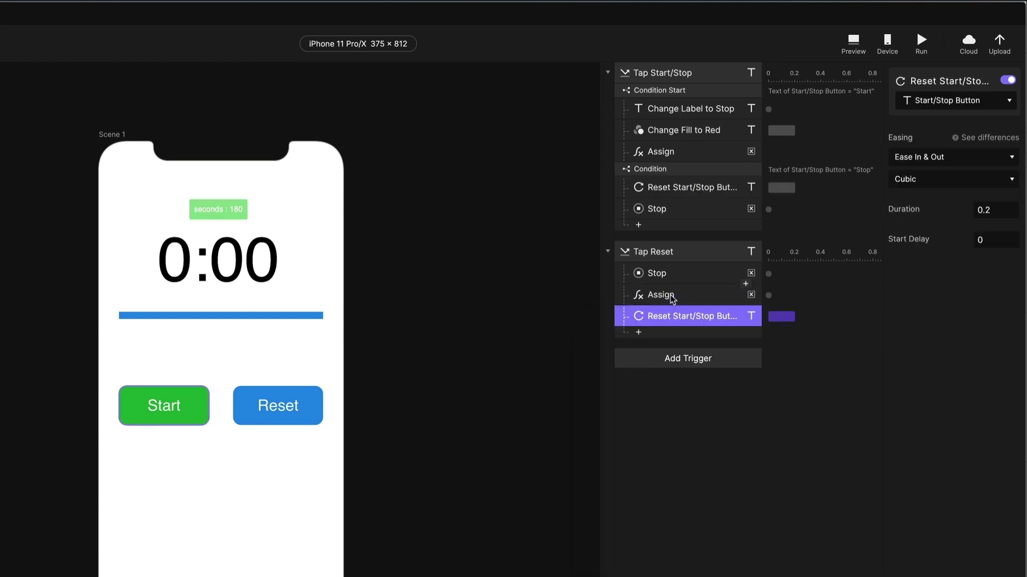
# - Delete the Assign response from the Tap Reset trigger
pyautogui.click(701, 297)
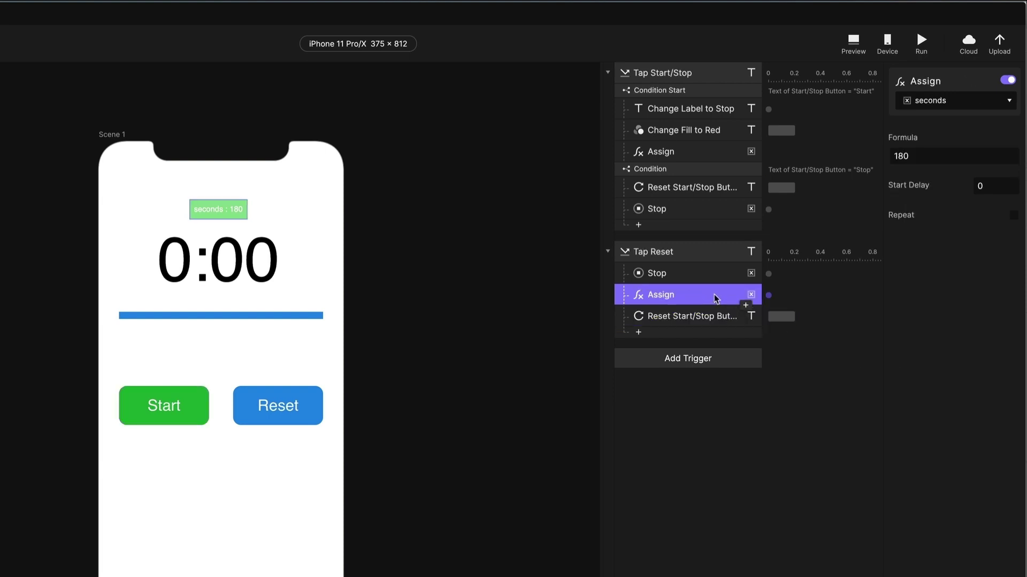
pyautogui.press('Delete')
# - Add a Reset response targeting the seconds variable under the Tap Reset trigger and name it Reset Seconds
pyautogui.click(699, 313)
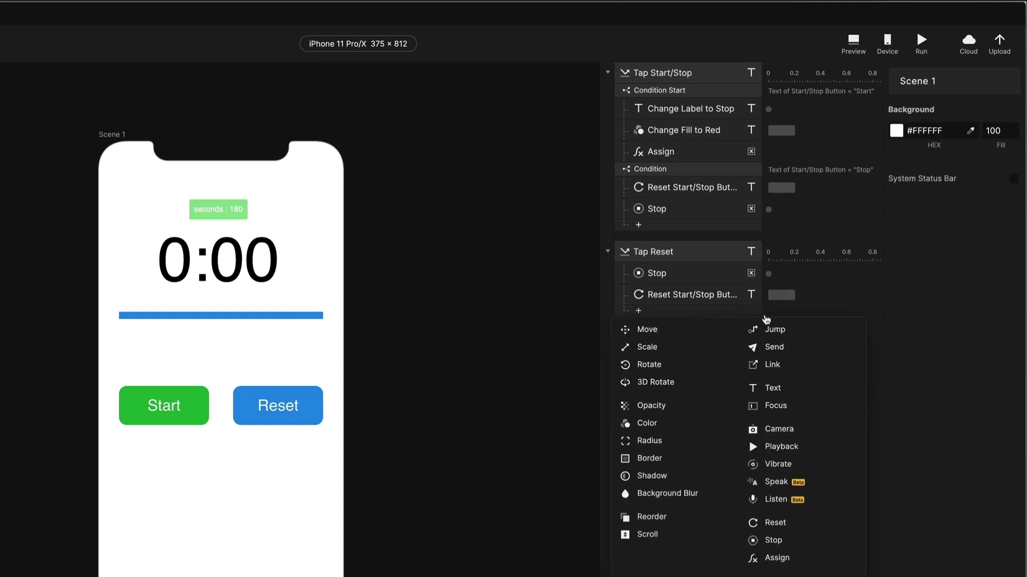
pyautogui.click(786, 522)
pyautogui.click(957, 103)
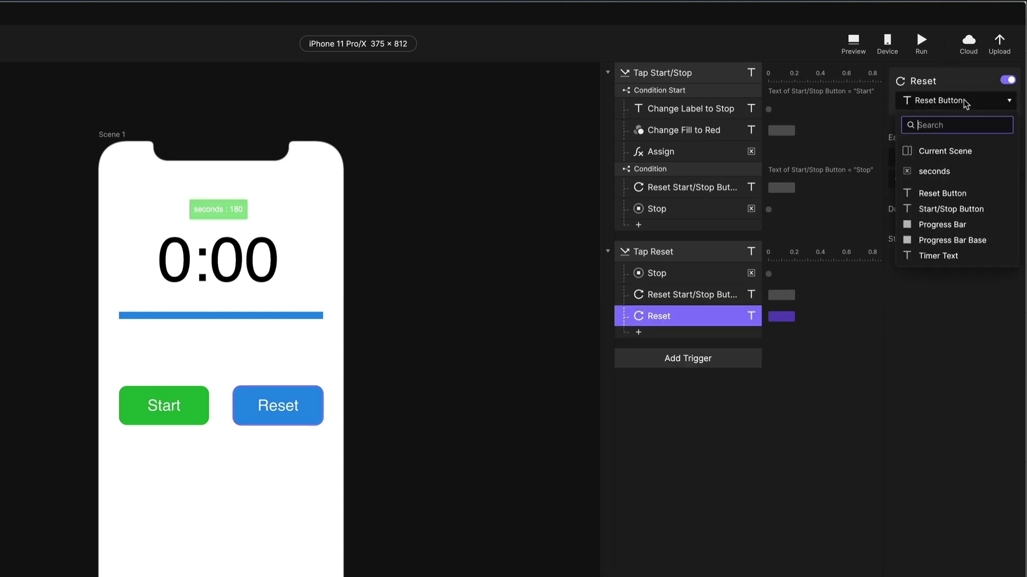
pyautogui.click(941, 171)
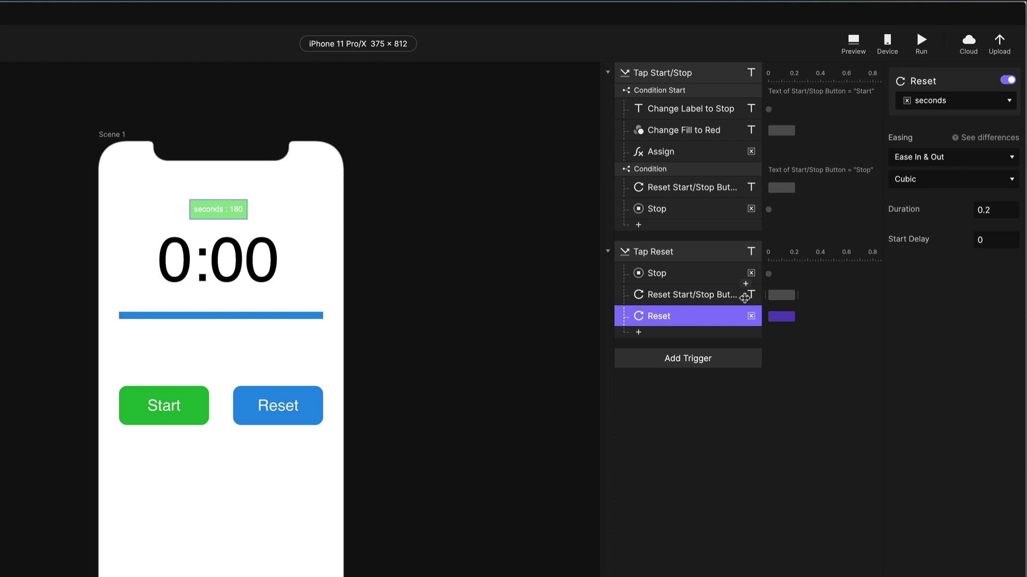
pyautogui.doubleClick(659, 316)
pyautogui.write('Seconds')
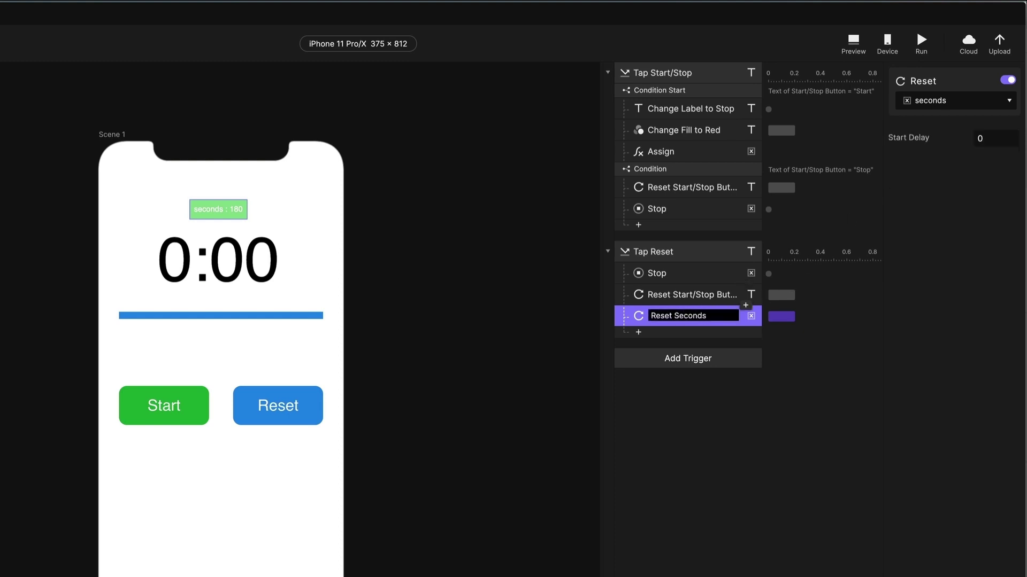
pyautogui.press('Return')
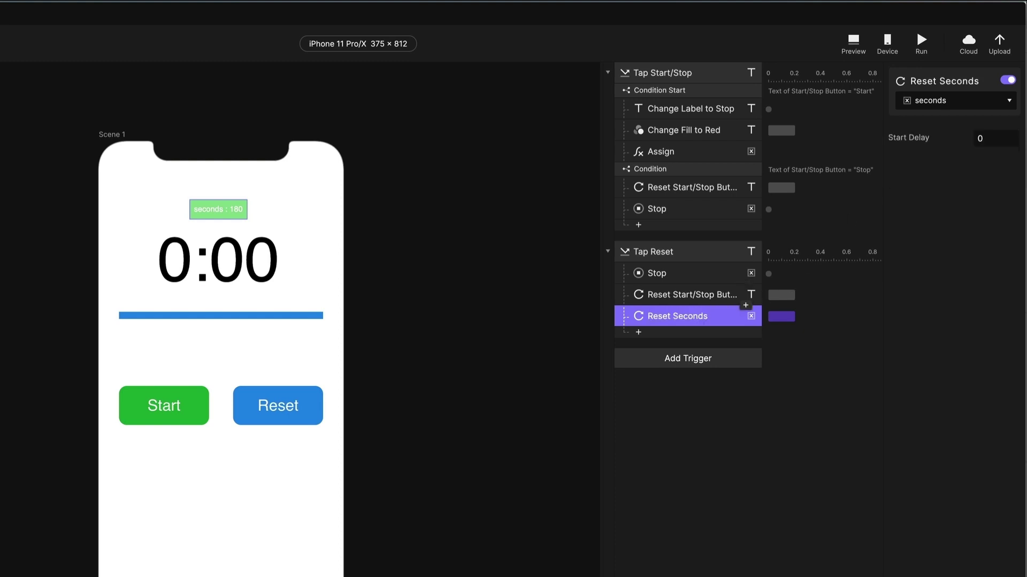
# - Preview the prototype, test starting the countdown and resetting it twice, and close the preview
pyautogui.click(854, 43)
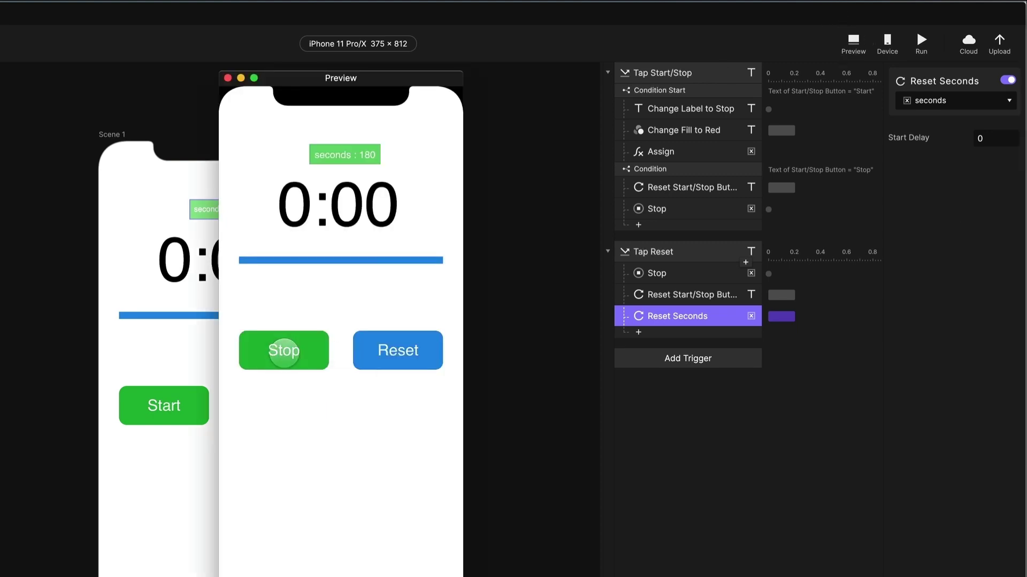
pyautogui.click(281, 351)
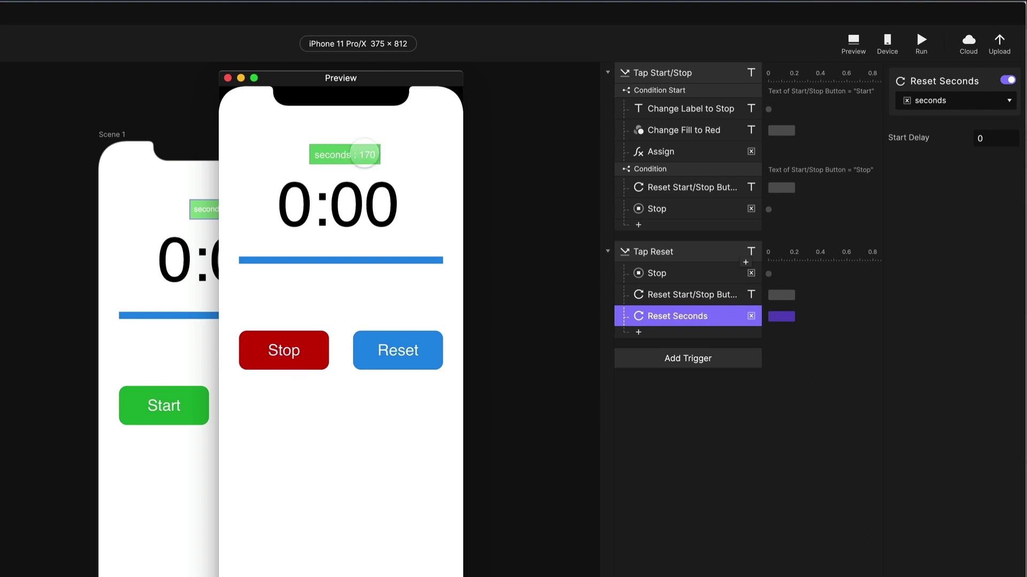
pyautogui.click(399, 351)
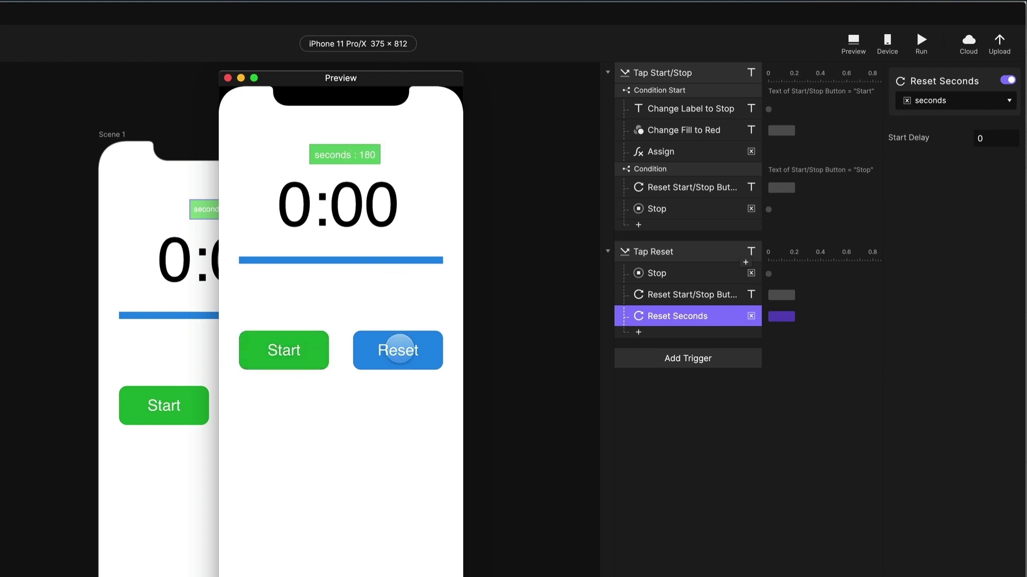
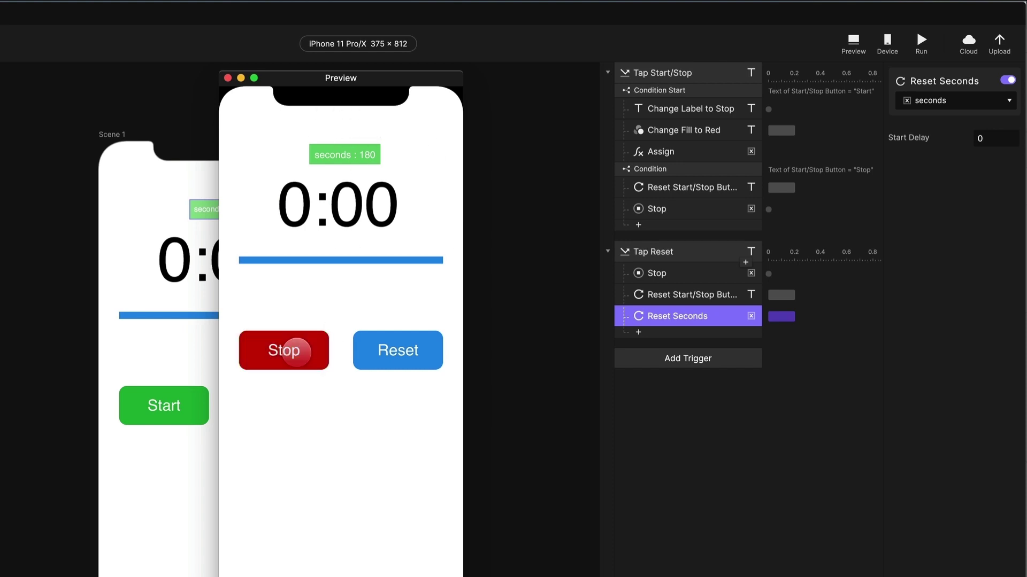
pyautogui.click(405, 353)
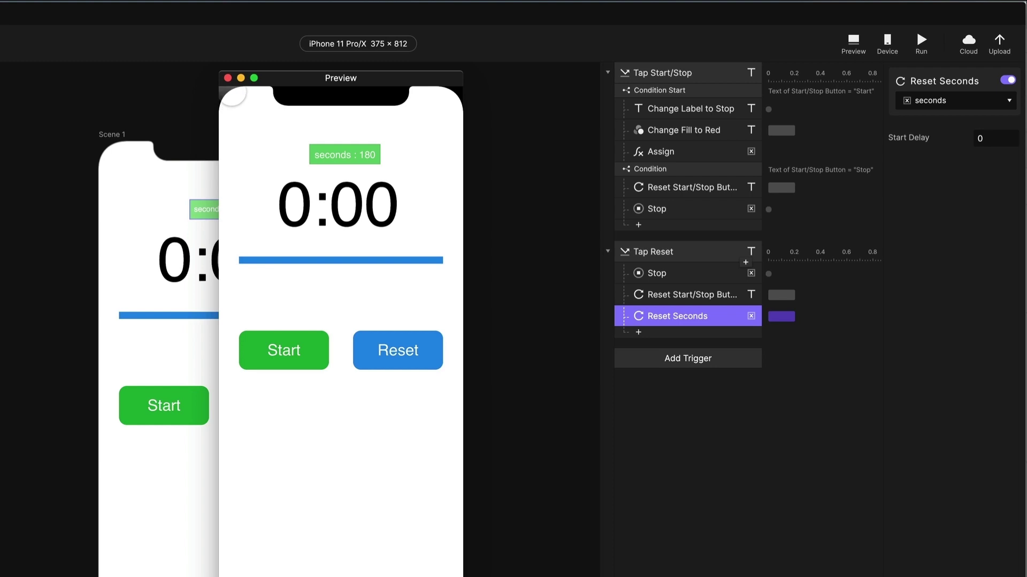
pyautogui.click(227, 78)
pyautogui.click(867, 396)
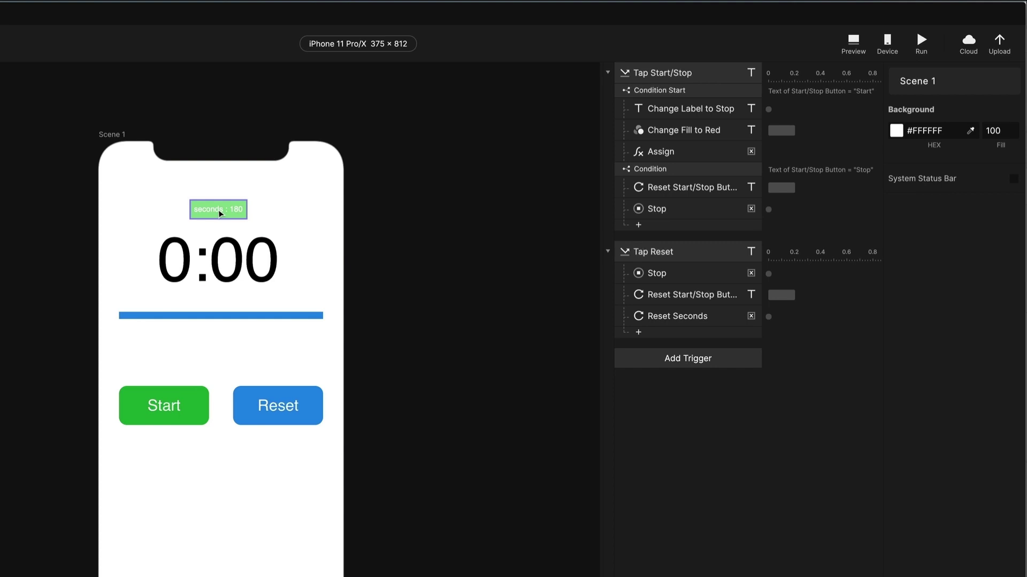
# - Add a Detect trigger that watches the seconds variable and rename it Detect seconds
pyautogui.click(709, 359)
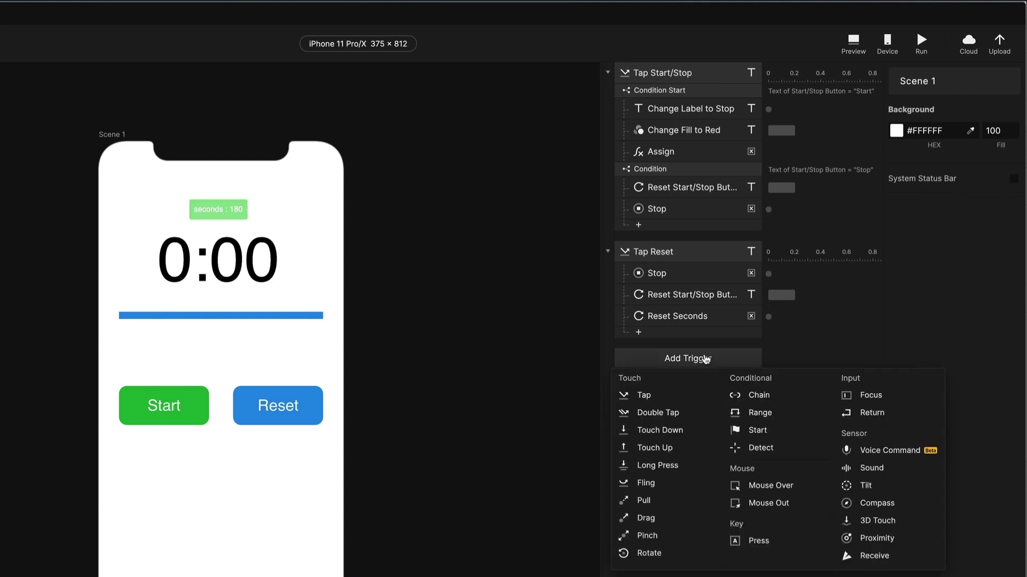
pyautogui.click(758, 452)
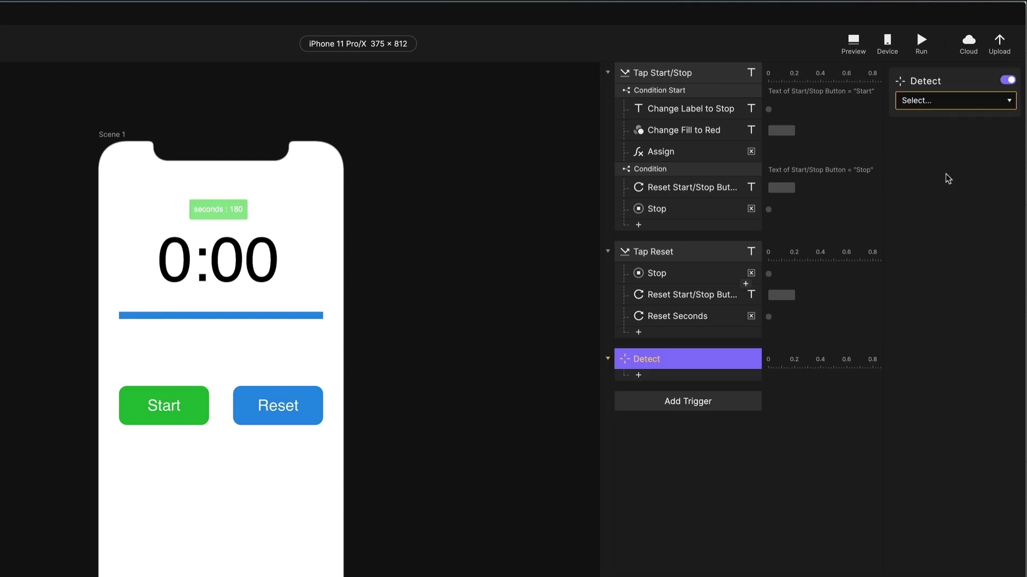
pyautogui.click(929, 101)
pyautogui.click(940, 152)
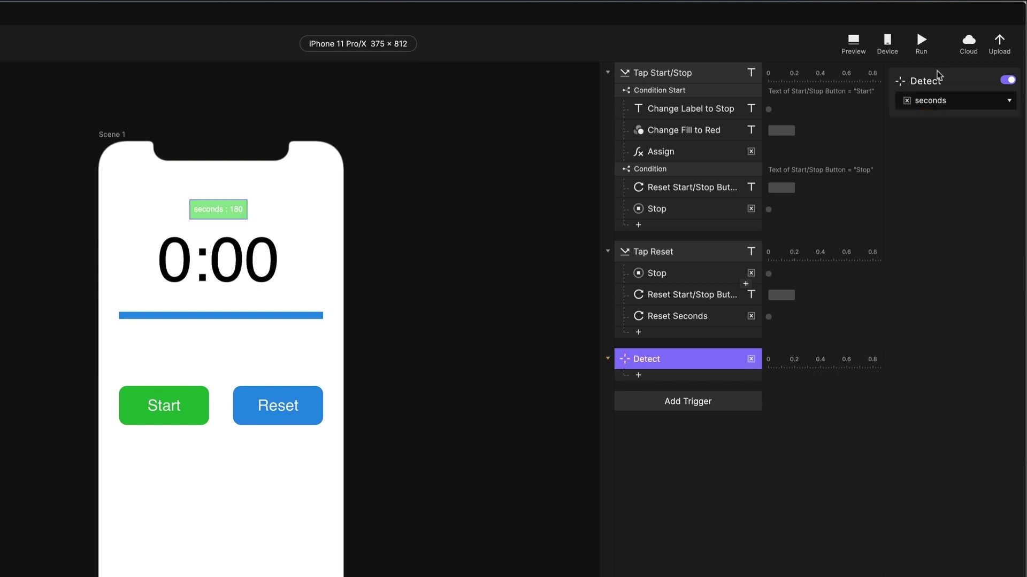
pyautogui.click(736, 476)
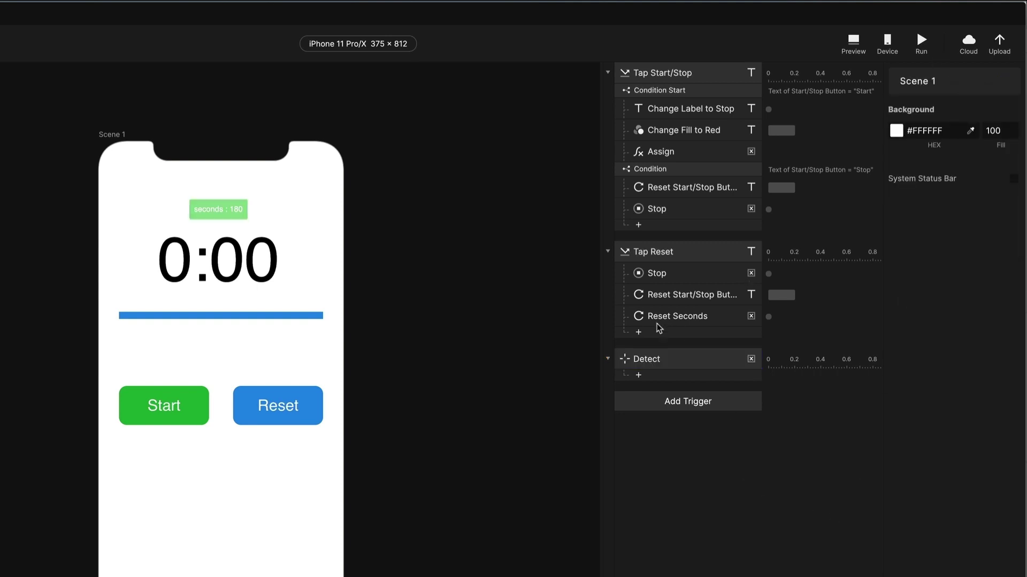
pyautogui.doubleClick(647, 358)
pyautogui.write('seconds')
pyautogui.press('Return')
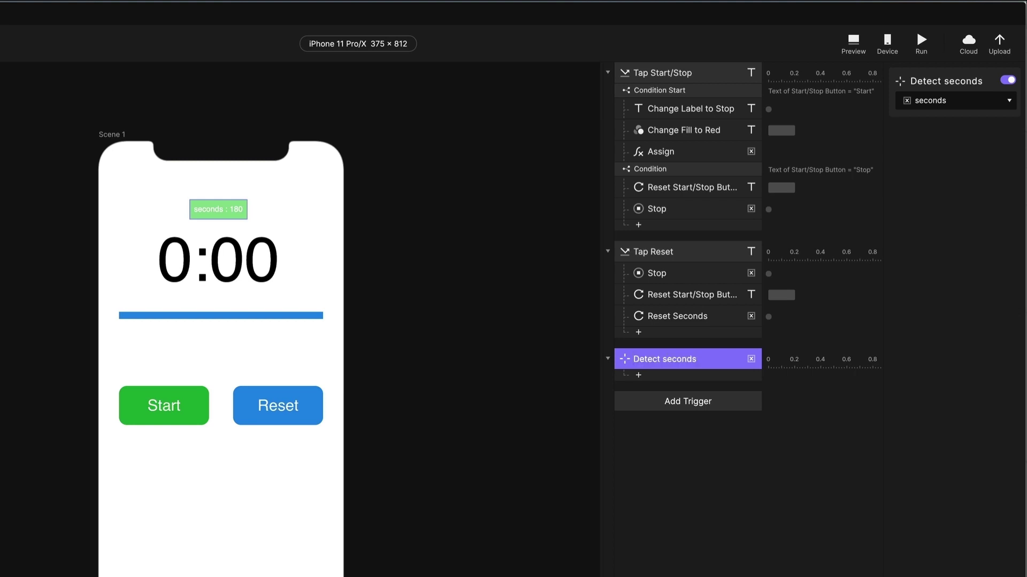
# - Add a Text response for the Timer Text layer under Detect seconds, switch its content to Formula and open the formula editor
pyautogui.click(659, 378)
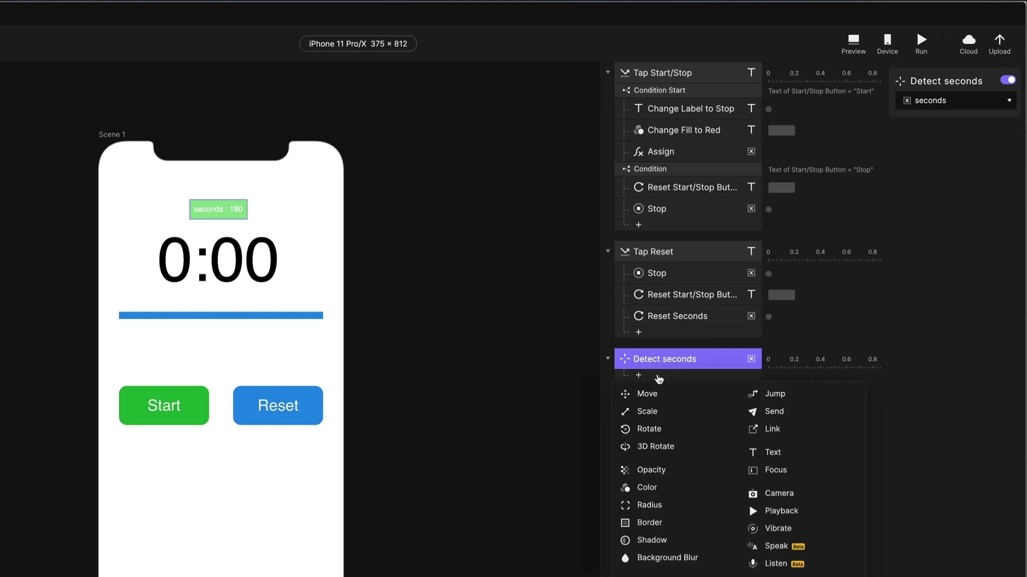
pyautogui.click(791, 454)
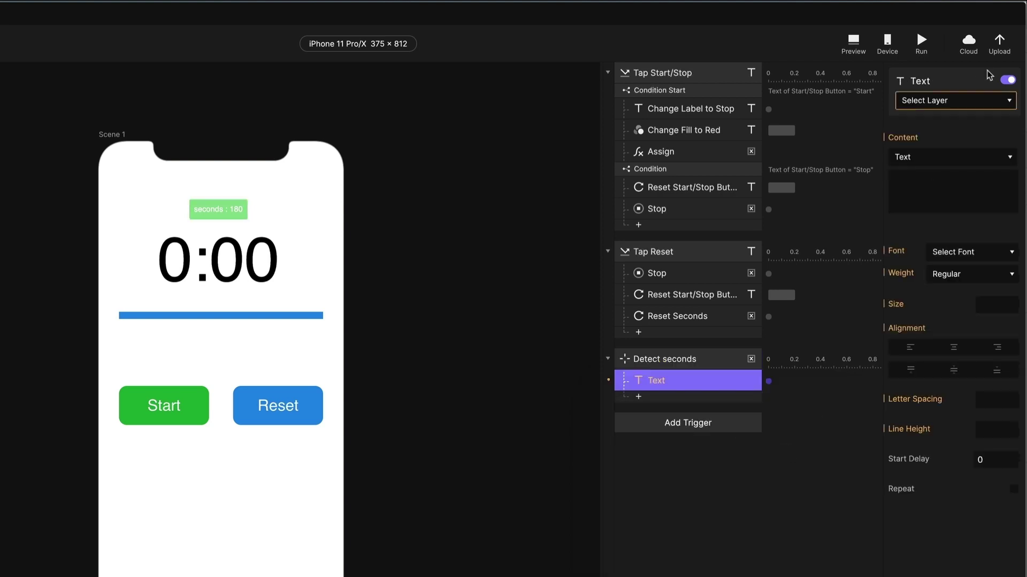
pyautogui.click(958, 105)
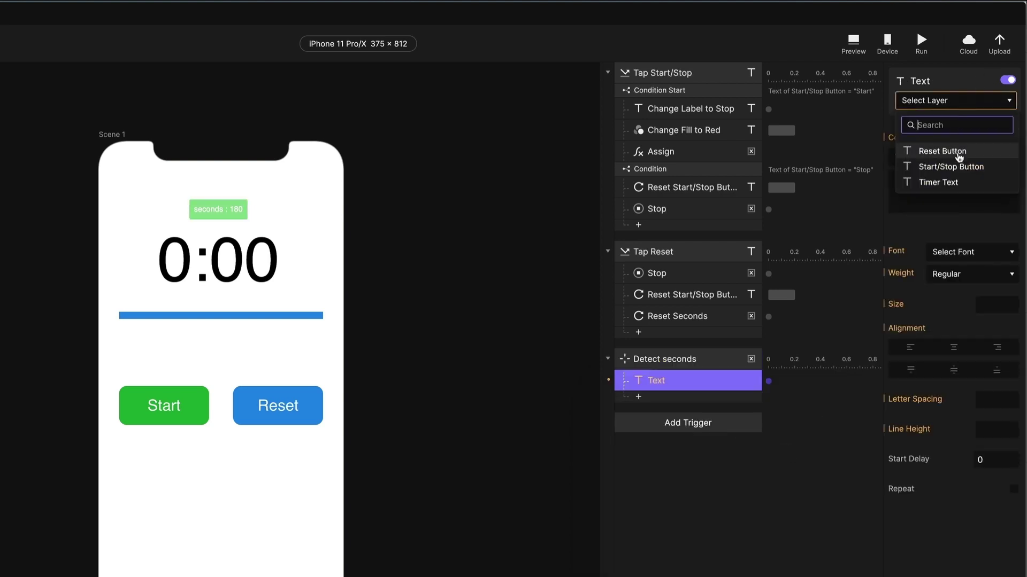
pyautogui.click(951, 183)
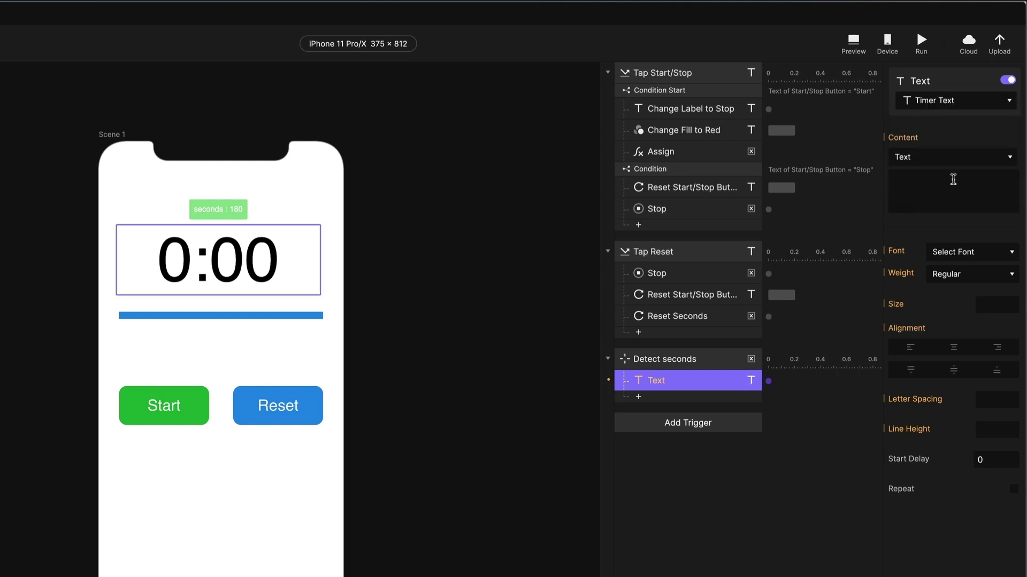
pyautogui.click(927, 185)
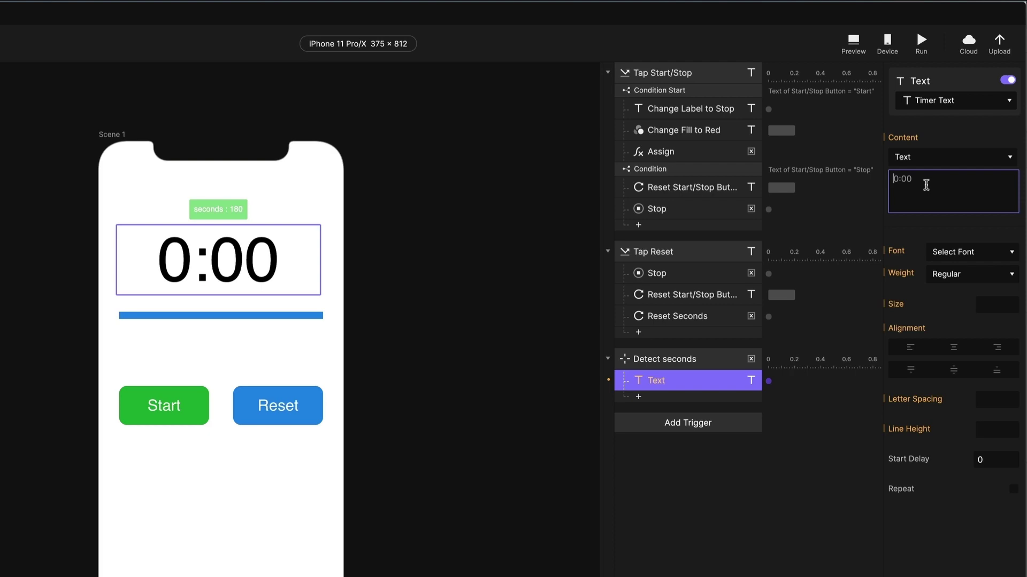
pyautogui.click(936, 158)
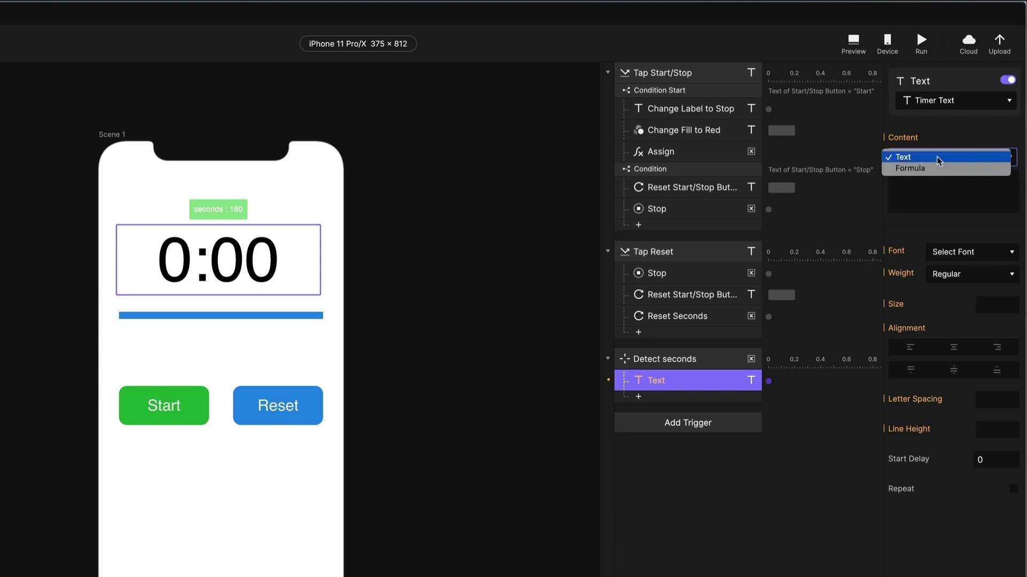
pyautogui.click(911, 168)
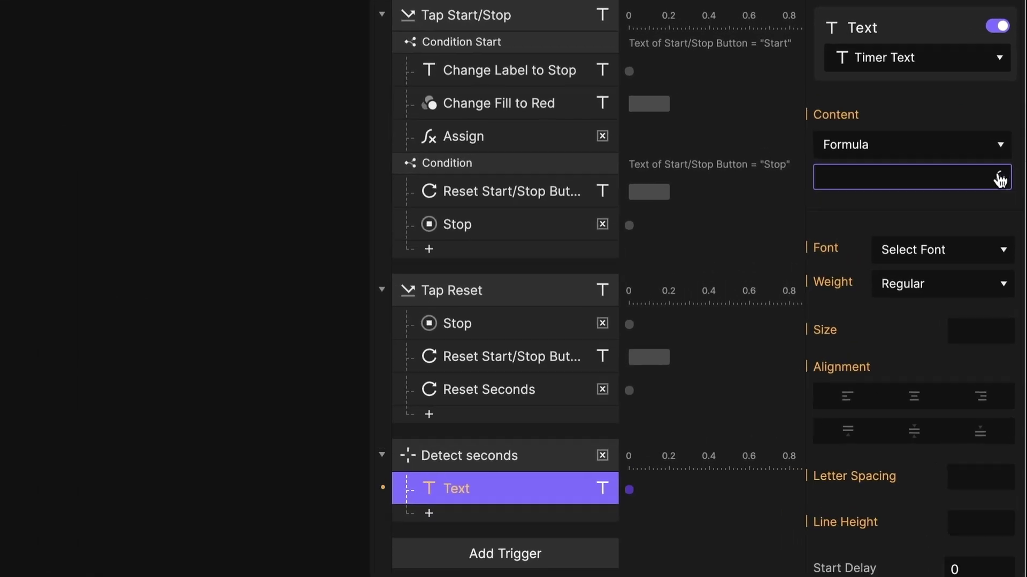
pyautogui.click(944, 173)
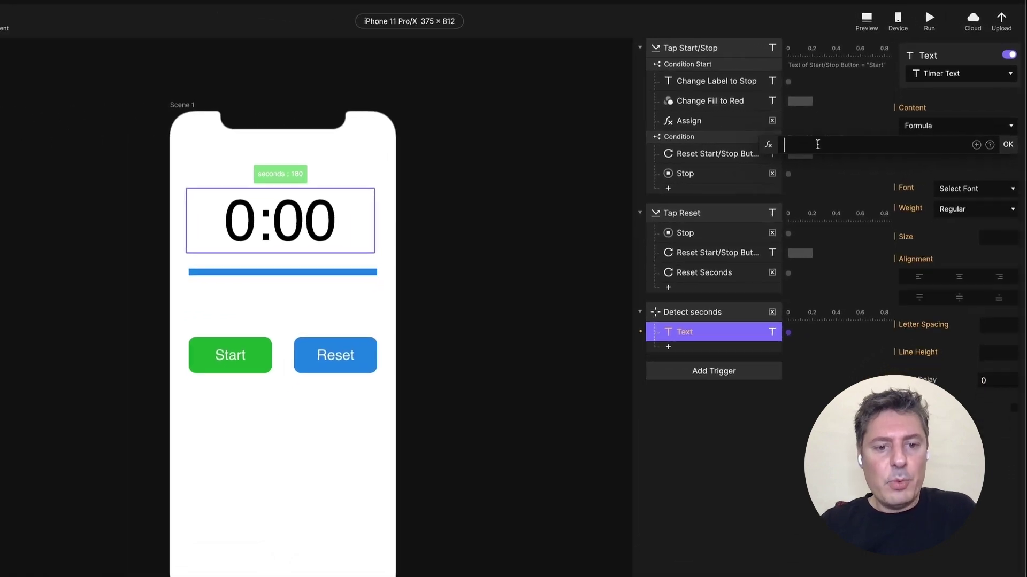
# - Switch to the browser and find the Functions page in the Formulas section of the ProtoPie documentation
pyautogui.press('super+Tab')
pyautogui.press('super+Tab')
pyautogui.press('super+Tab')
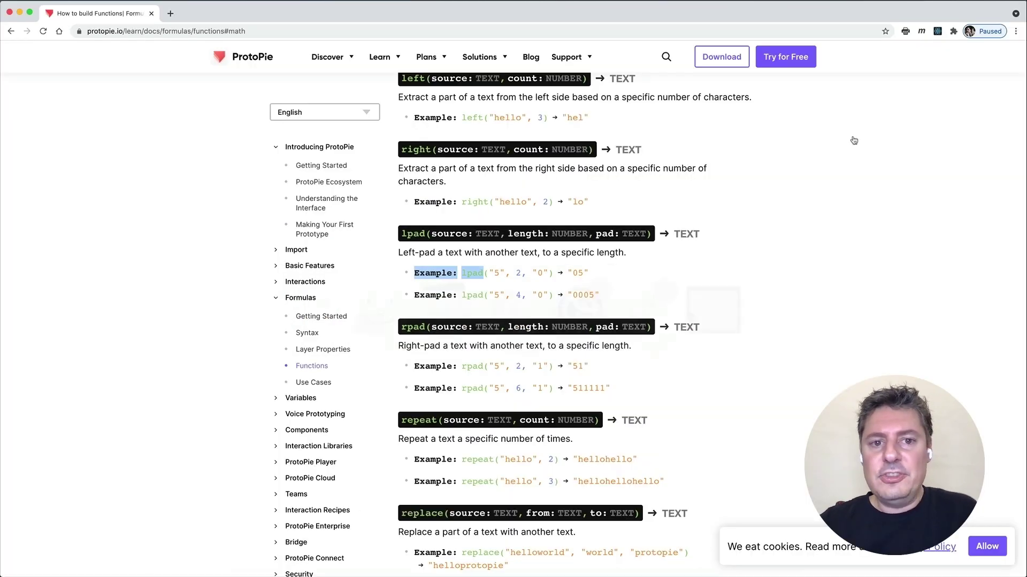
pyautogui.scroll(10, 537, 166)
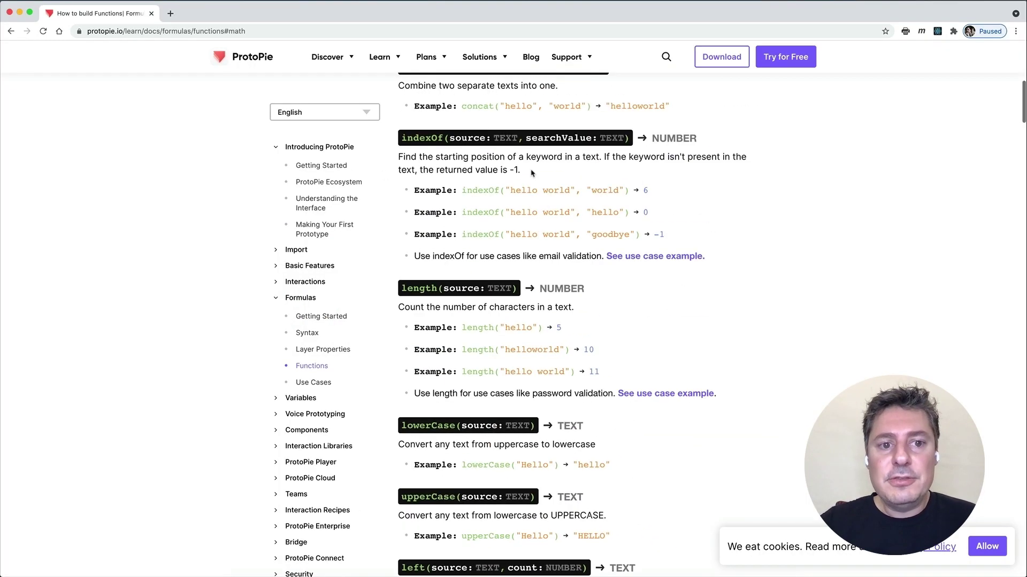
pyautogui.scroll(4, 443, 230)
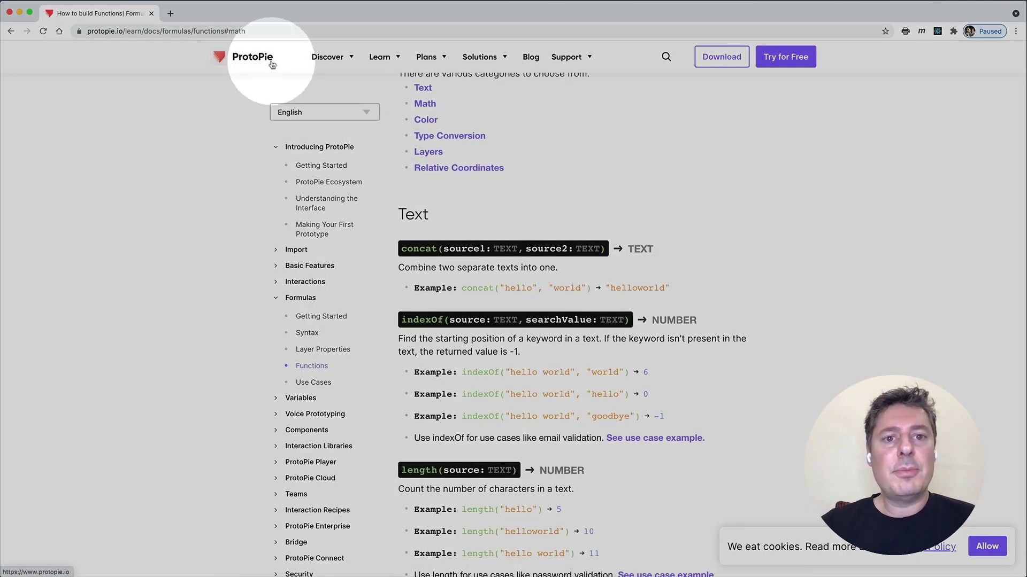
pyautogui.moveTo(397, 61)
pyautogui.click(415, 155)
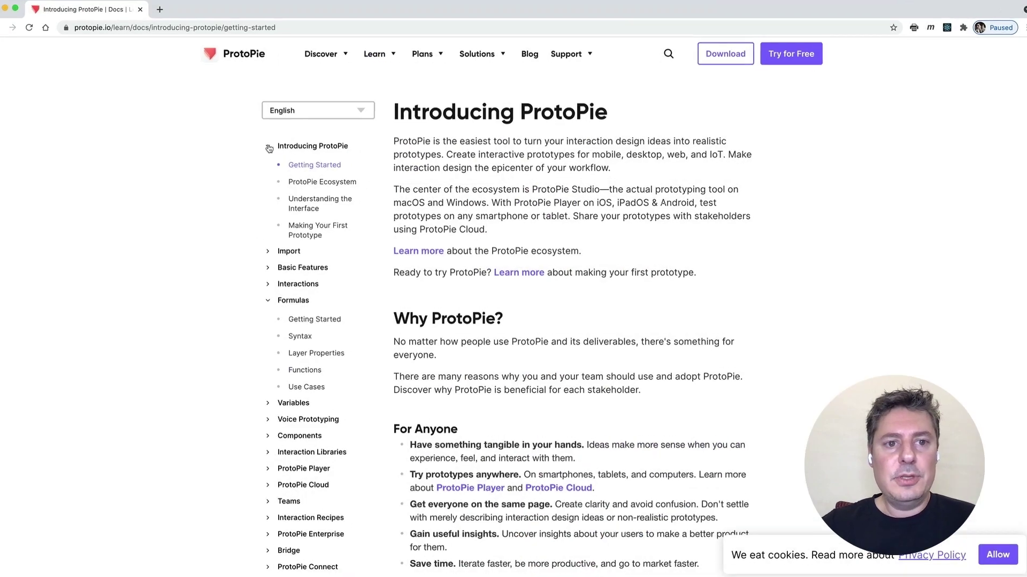
pyautogui.click(320, 146)
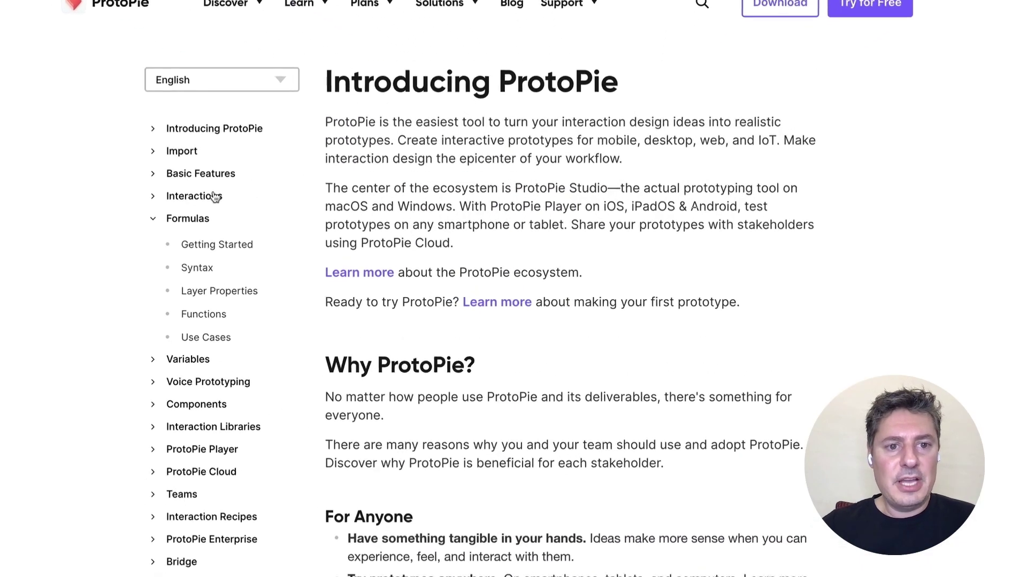
pyautogui.click(153, 219)
pyautogui.click(153, 219)
pyautogui.click(174, 324)
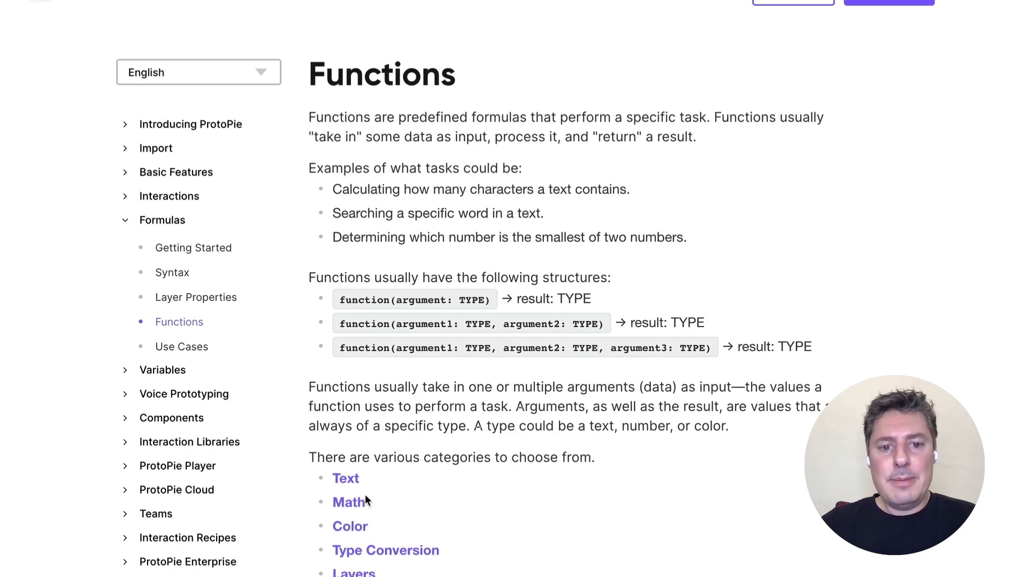
# - Go to the Math functions in the documentation and read the entry for the floor function
pyautogui.click(349, 504)
pyautogui.scroll(-5, 338, 452)
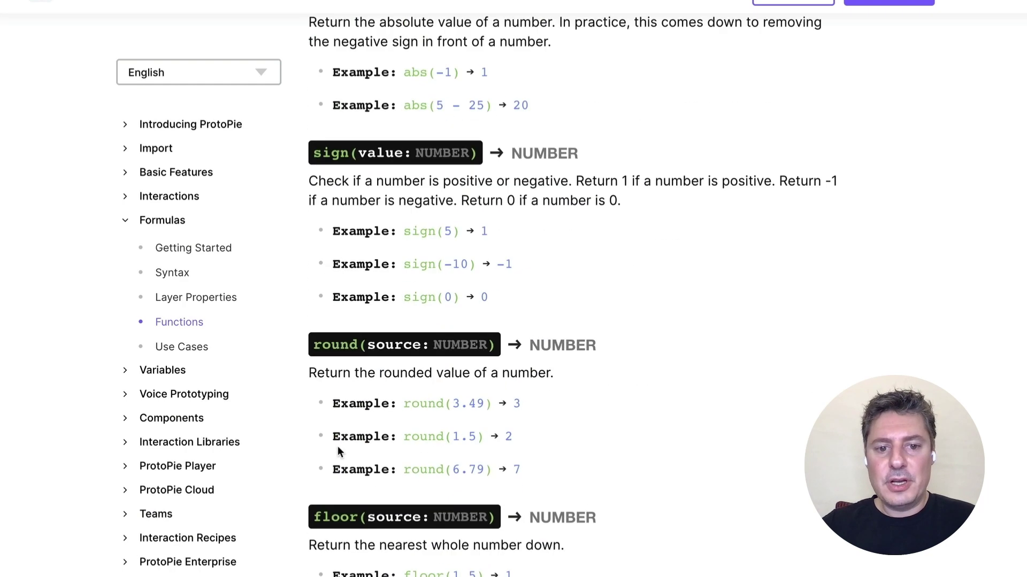
pyautogui.scroll(-4, 338, 438)
pyautogui.doubleClick(337, 325)
pyautogui.moveTo(341, 324)
pyautogui.mouseDown()
pyautogui.moveTo(503, 328)
pyautogui.moveTo(302, 325)
pyautogui.mouseUp()
pyautogui.click(574, 294)
pyautogui.click(641, 292)
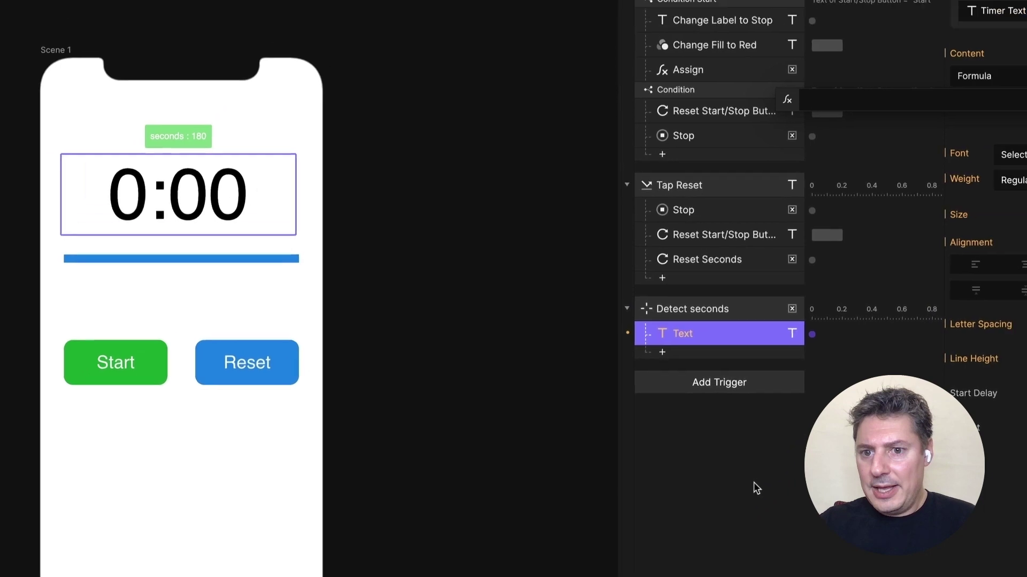
# - Enter the formula floor(seconds / 60) as the Timer Text content in the Text response under Detect seconds
pyautogui.click(860, 358)
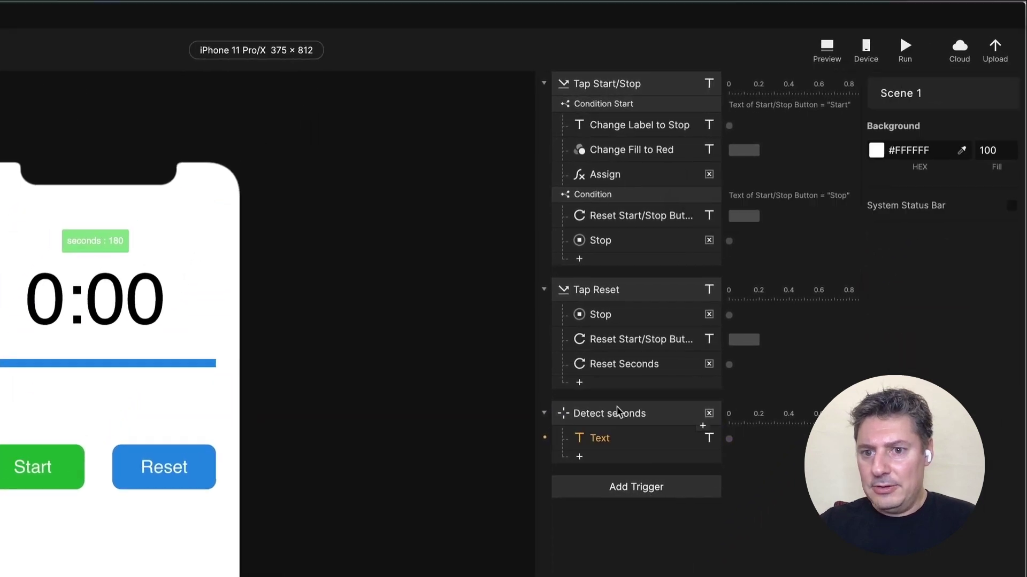
pyautogui.click(816, 207)
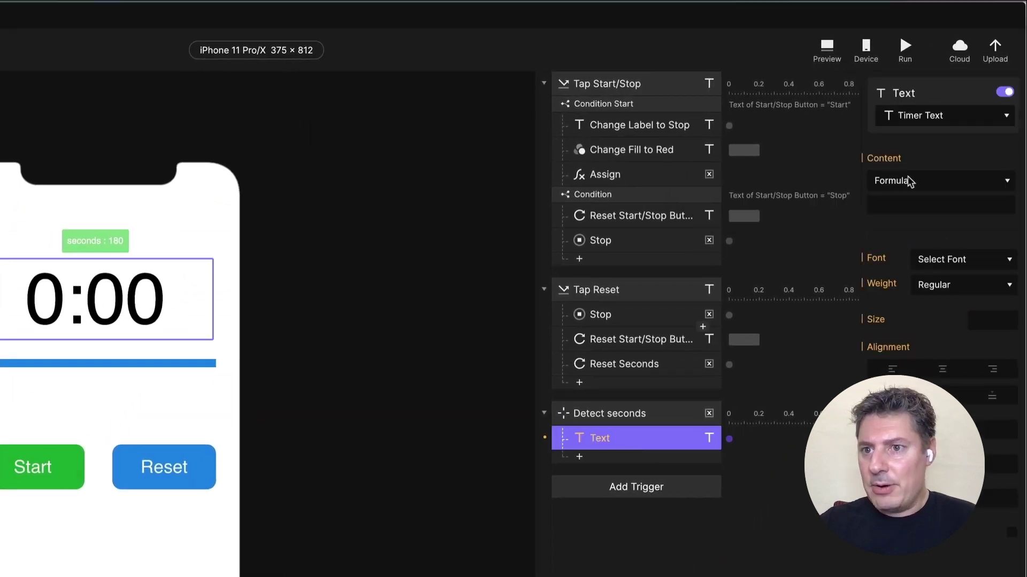
pyautogui.click(1006, 207)
pyautogui.write('floo')
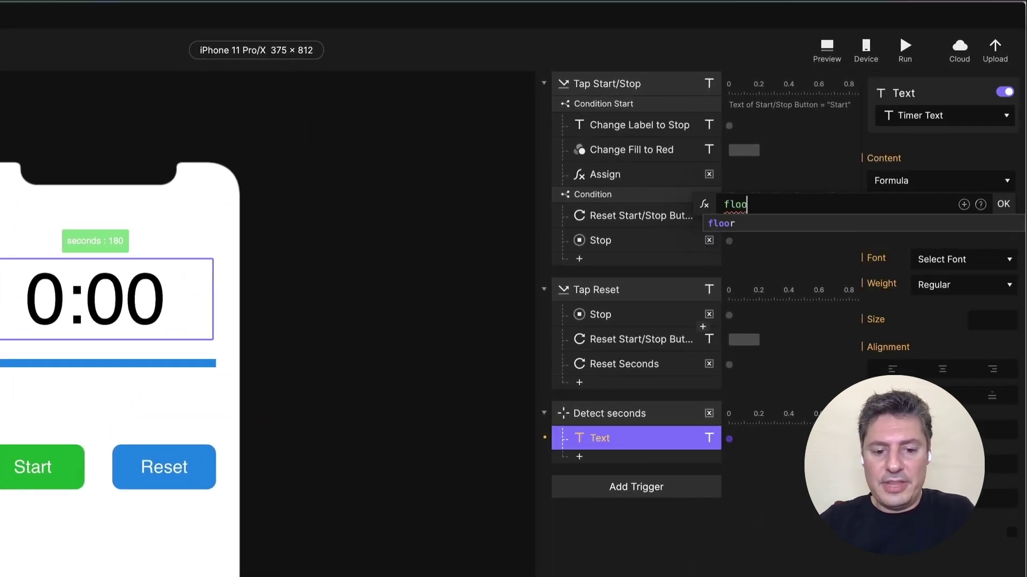
pyautogui.write('r(')
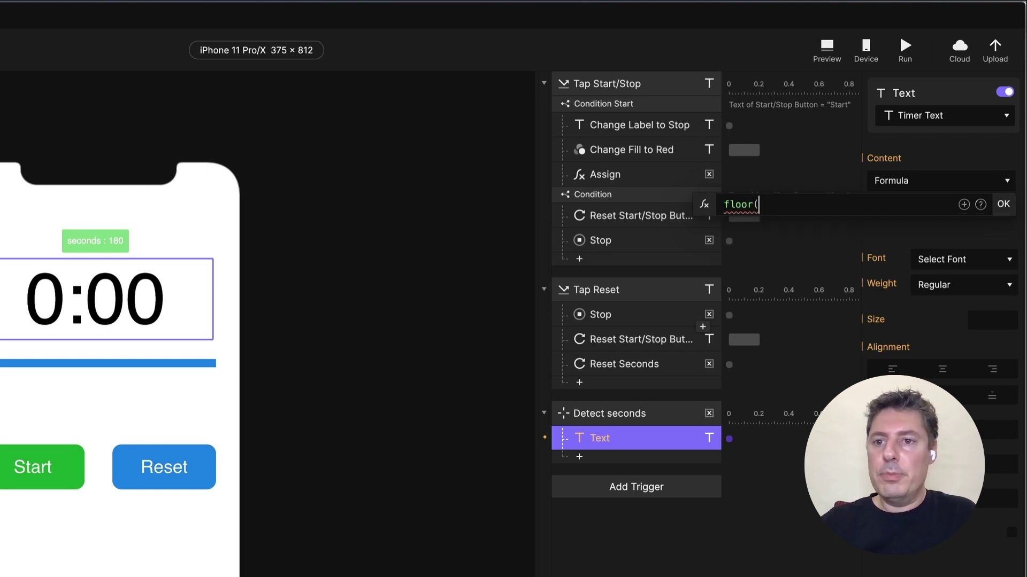
pyautogui.write('second')
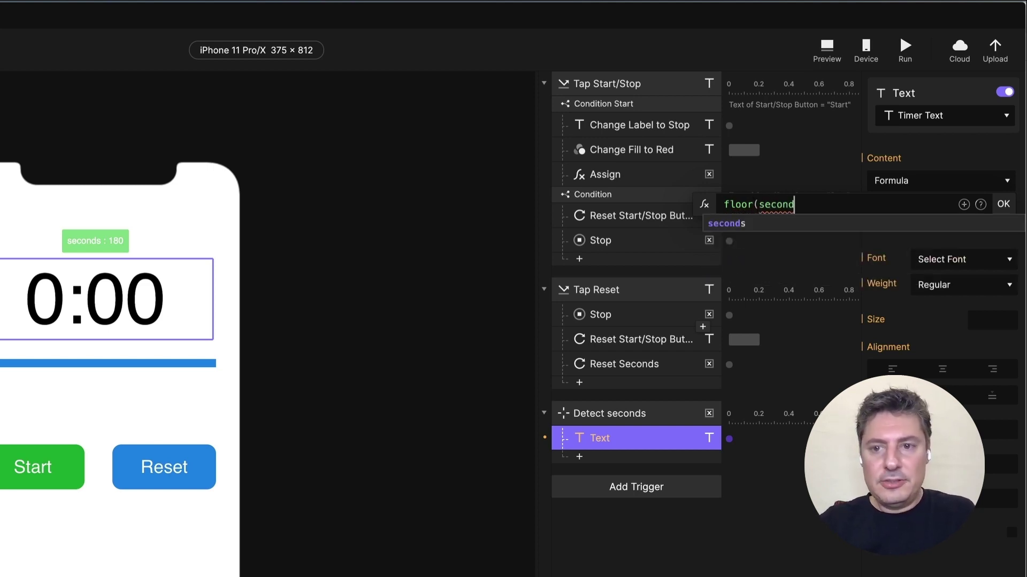
pyautogui.write('s / 60')
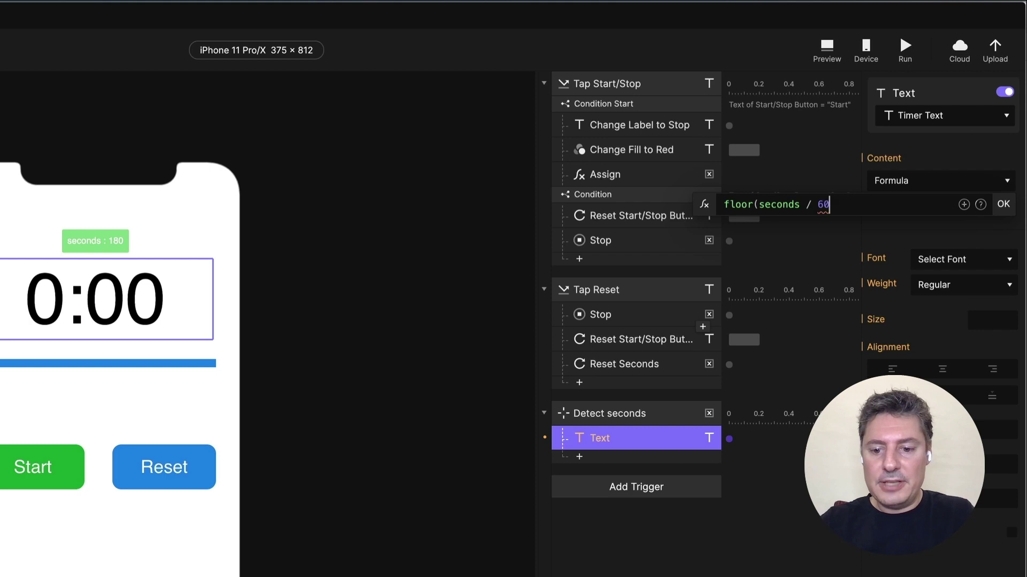
pyautogui.write(')')
pyautogui.press('Left')
pyautogui.press('Left')
pyautogui.press('Left')
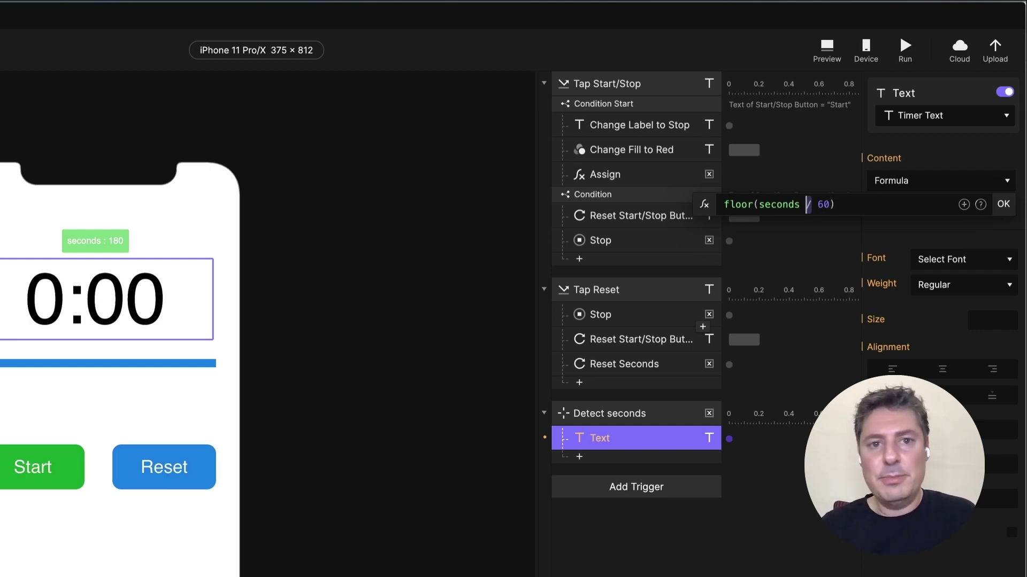
pyautogui.press('Right')
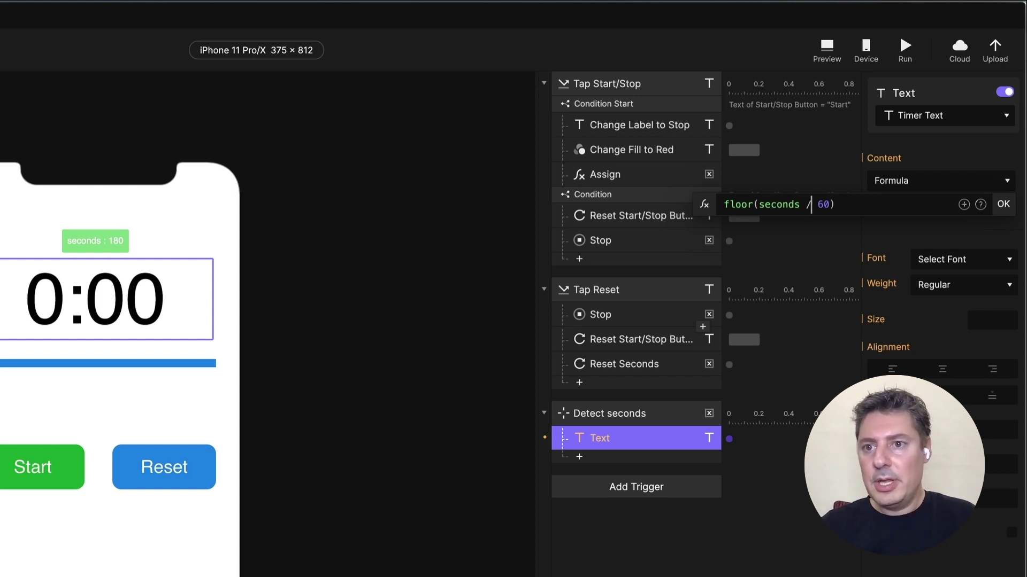
pyautogui.hotkey('shift', 'Left')
pyautogui.write('*')
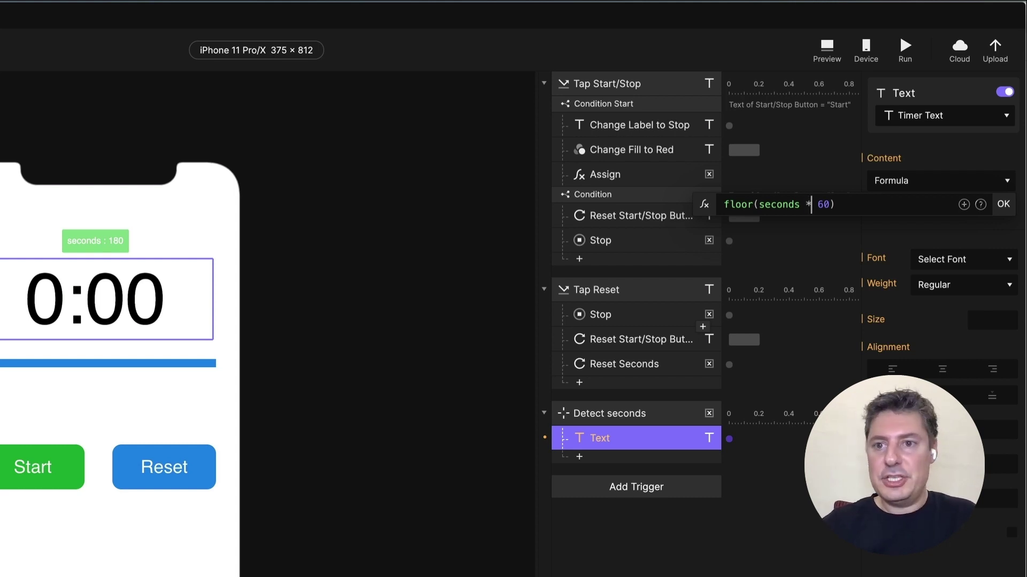
pyautogui.hotkey('shift', 'Left')
pyautogui.write('/')
# - Apply the floor(seconds / 60) formula and test it in the preview by starting and stopping the countdown
pyautogui.press('End')
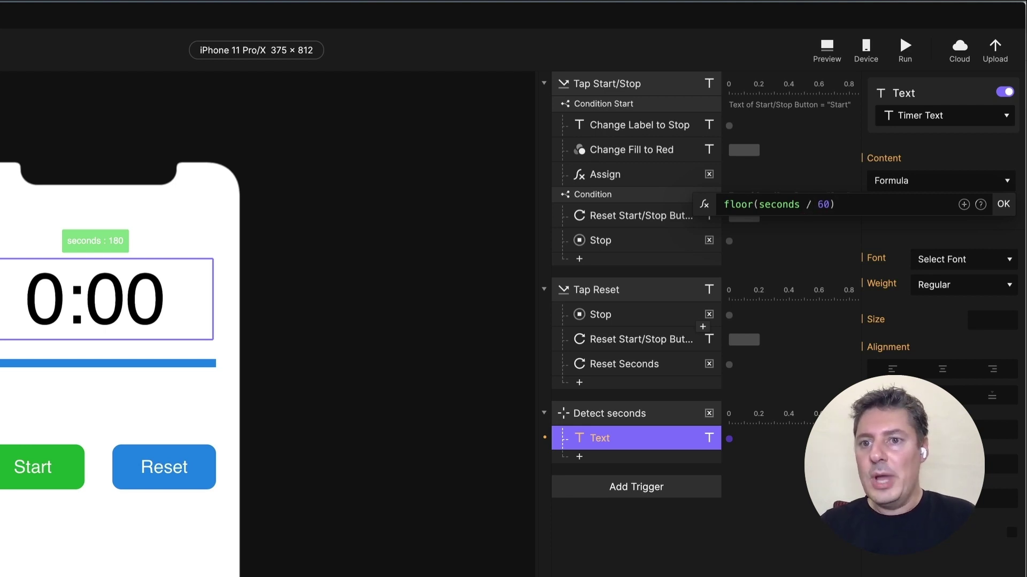
pyautogui.click(1003, 203)
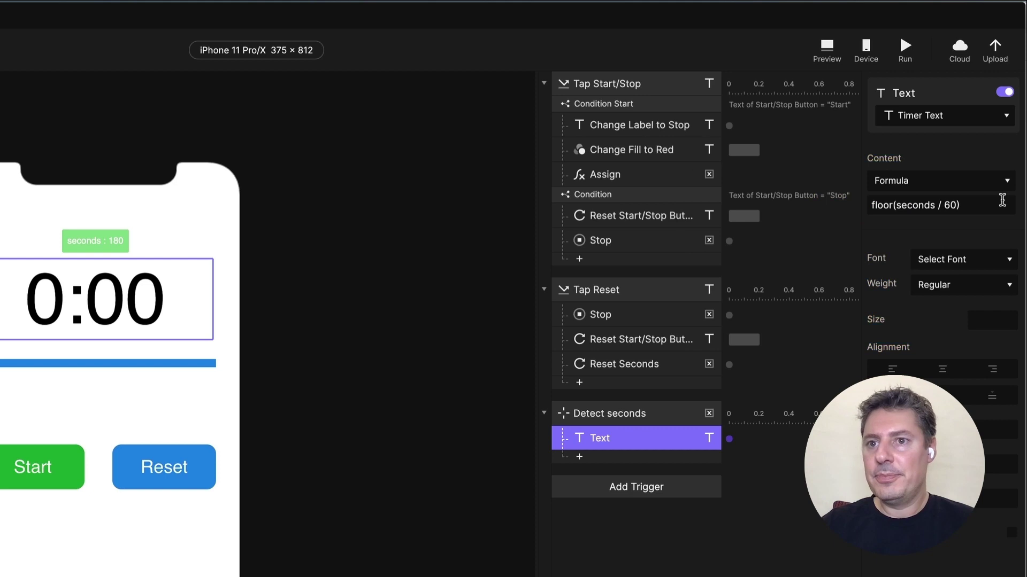
pyautogui.click(825, 54)
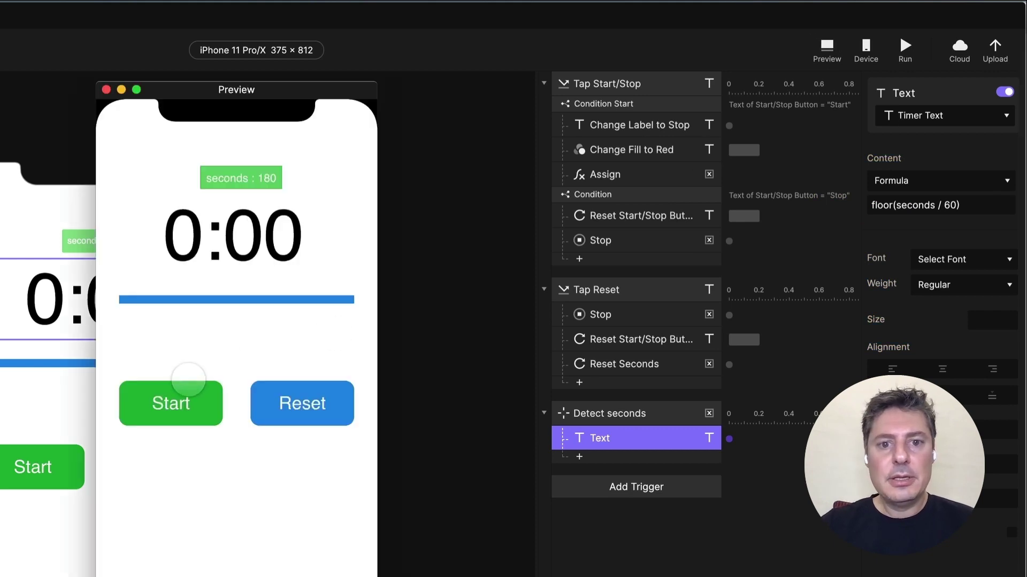
pyautogui.click(179, 405)
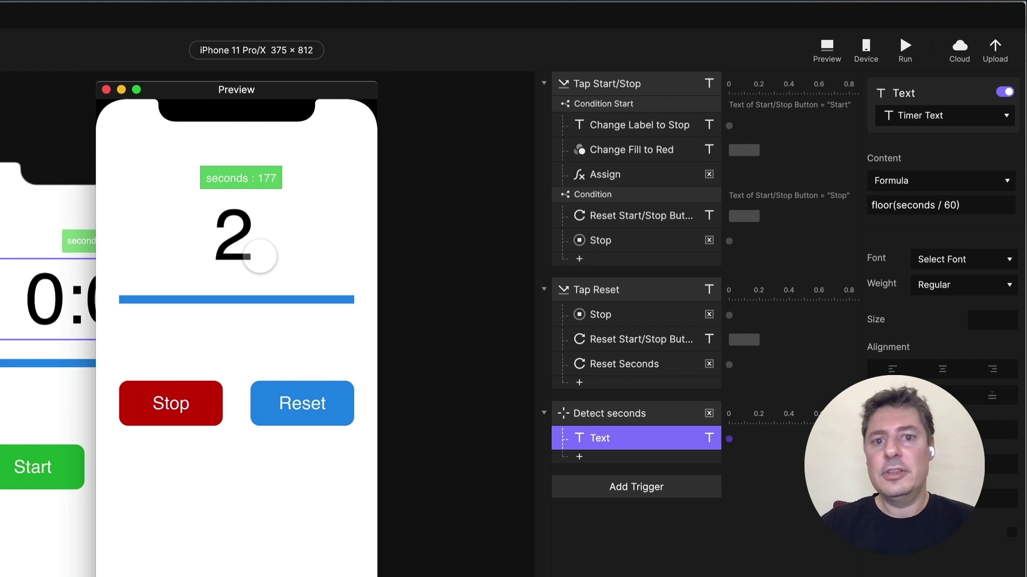
pyautogui.click(169, 402)
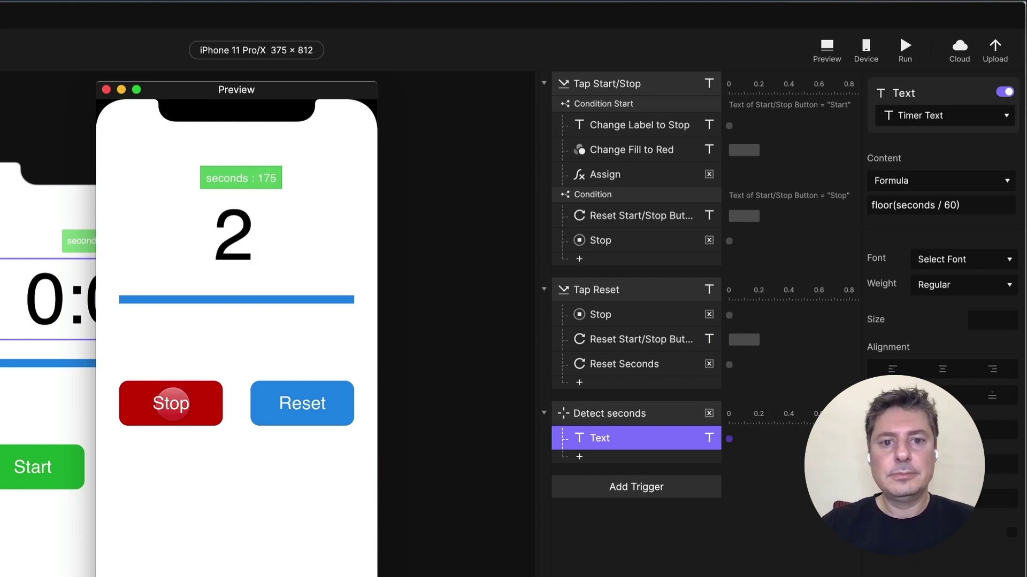
pyautogui.click(106, 90)
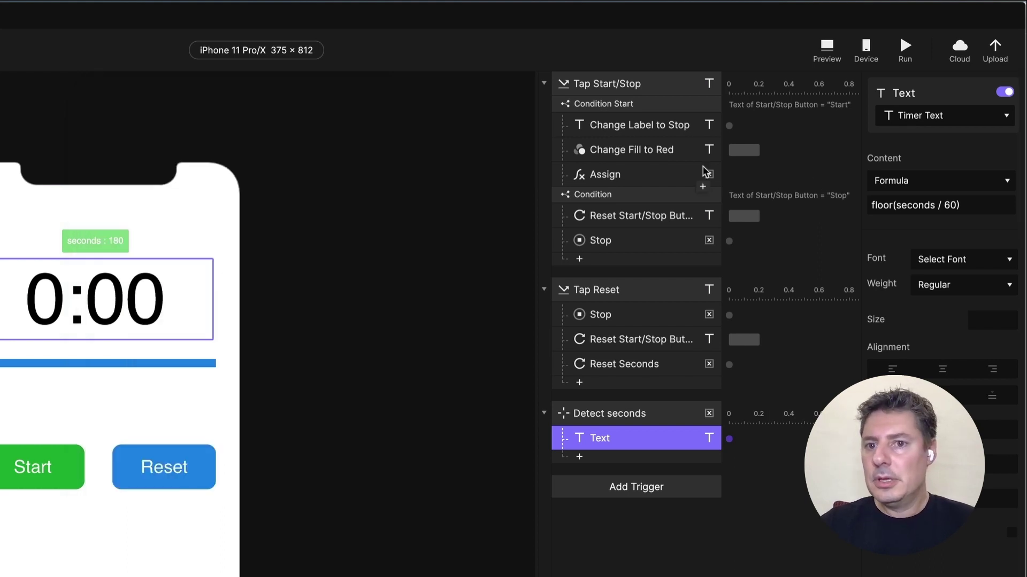
# - Append + ":" to the Timer Text formula and apply it
pyautogui.click(946, 208)
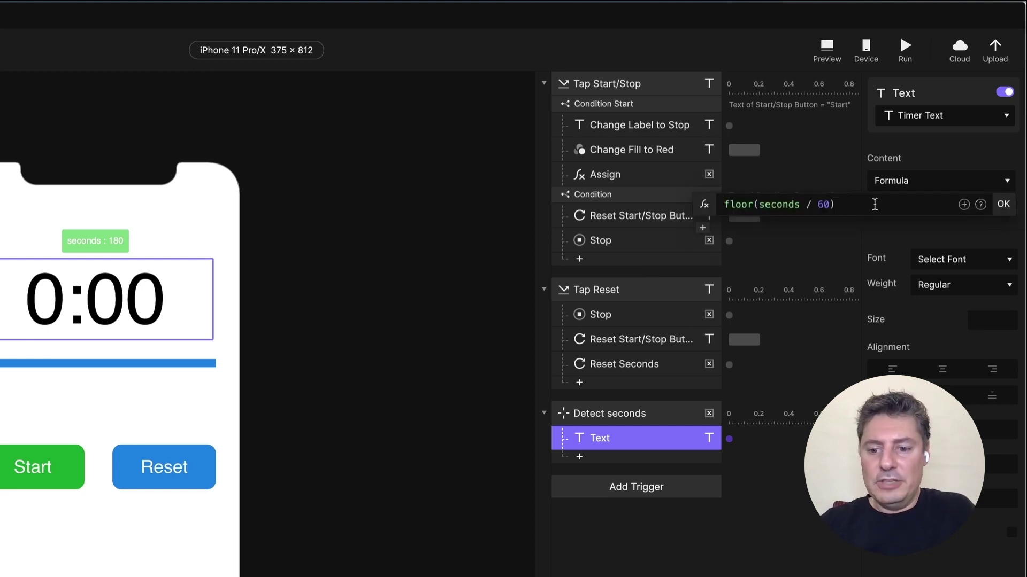
pyautogui.write('+ ')
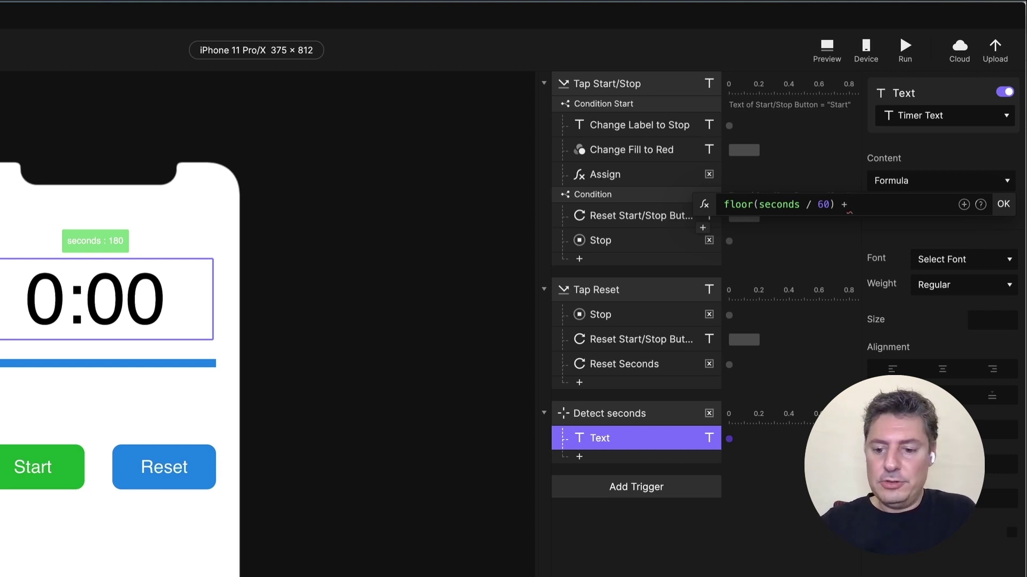
pyautogui.write('"')
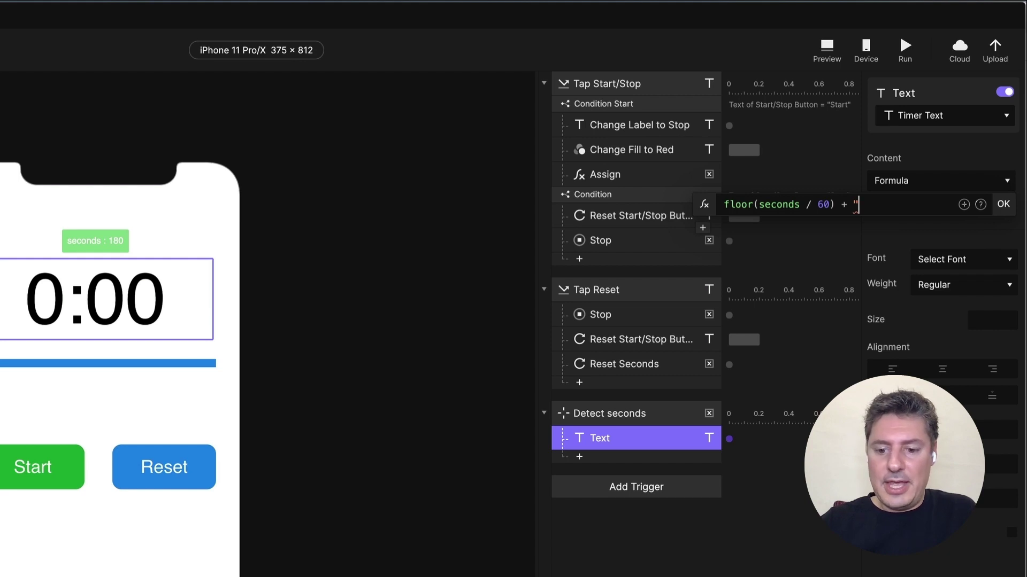
pyautogui.write(':')
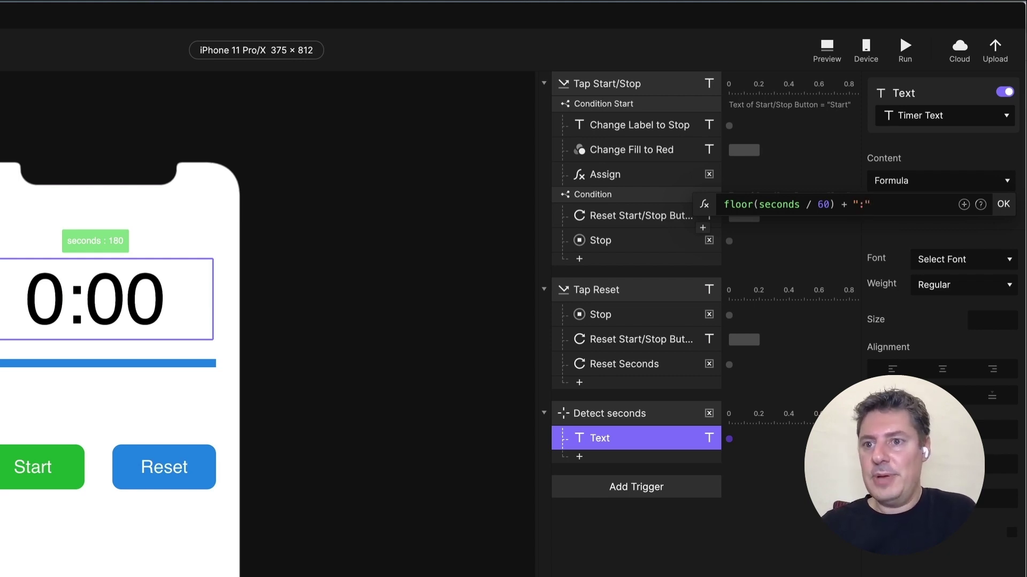
pyautogui.click(1003, 203)
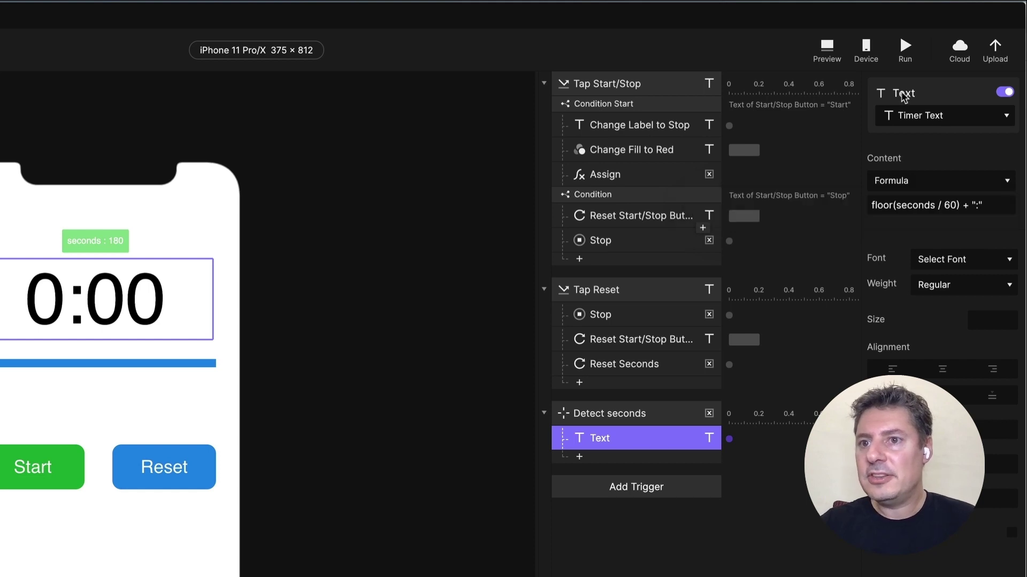
# - Preview the prototype, start and stop the countdown to check the minutes and colon, and close the preview
pyautogui.click(828, 47)
pyautogui.click(159, 410)
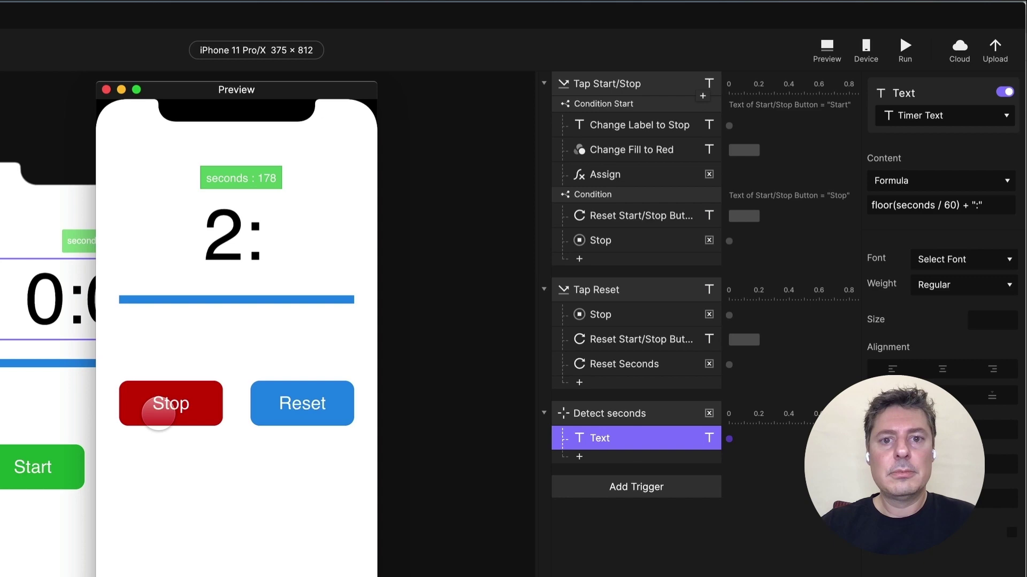
pyautogui.click(158, 413)
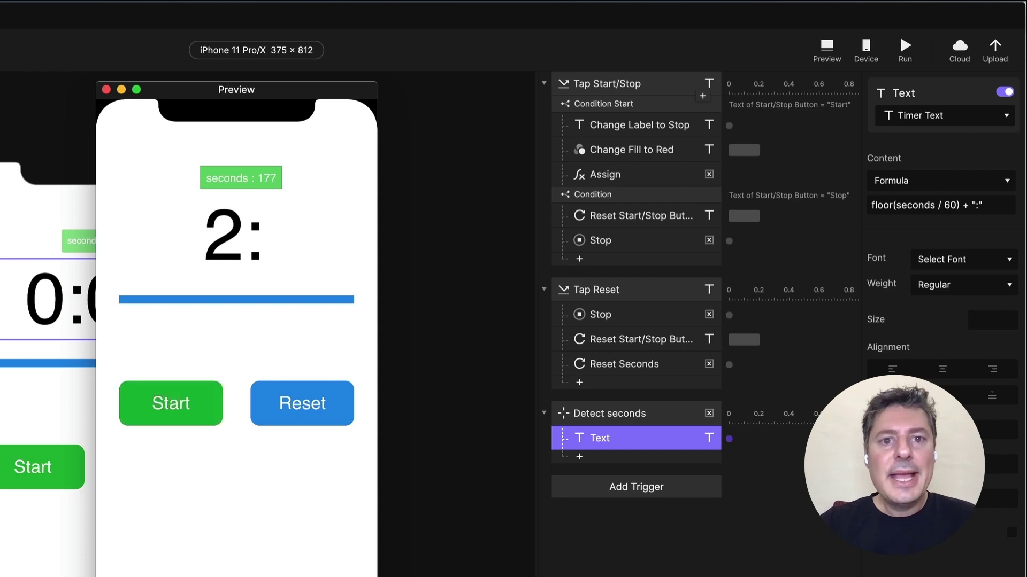
pyautogui.click(106, 89)
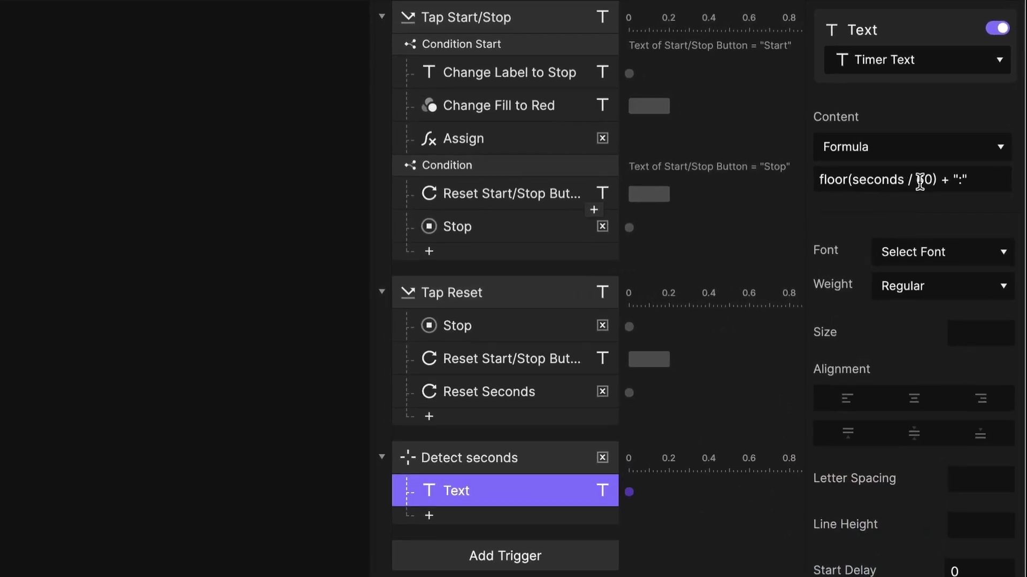
# - Extend the Timer Text formula with + seconds - followed by the placeholder words "minutes in seconds"
pyautogui.moveTo(947, 200)
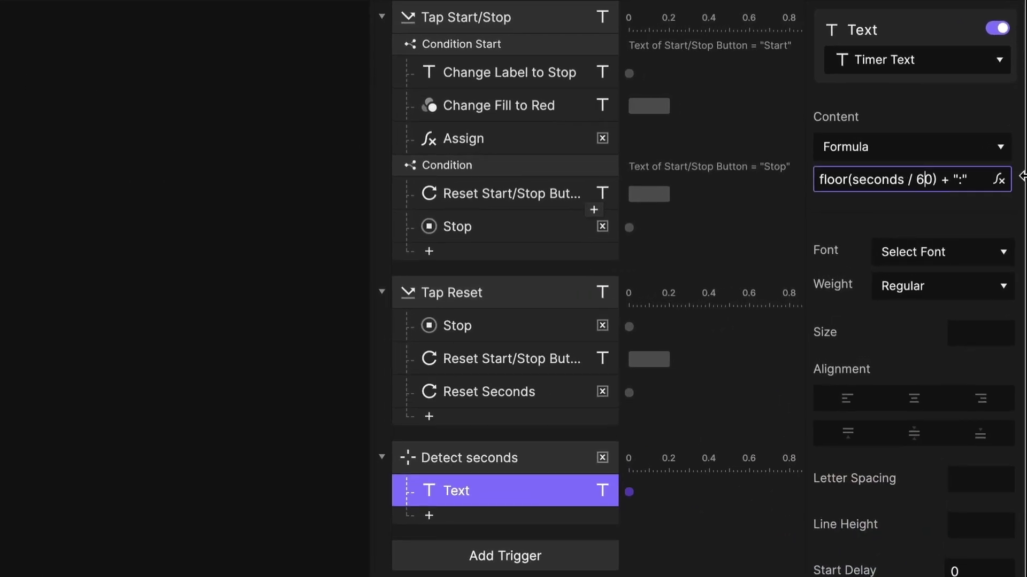
pyautogui.click(1002, 182)
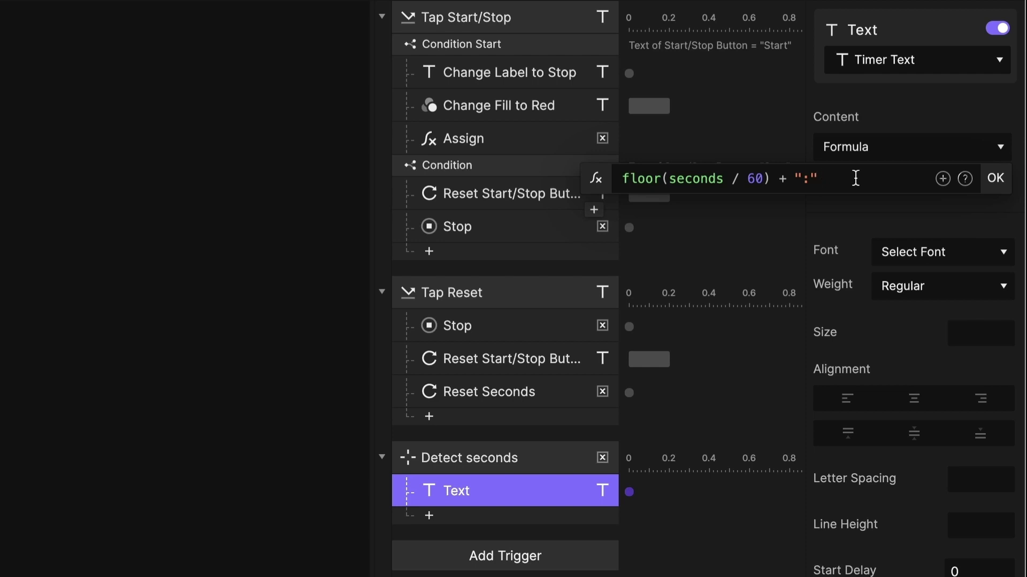
pyautogui.write('+ seconds')
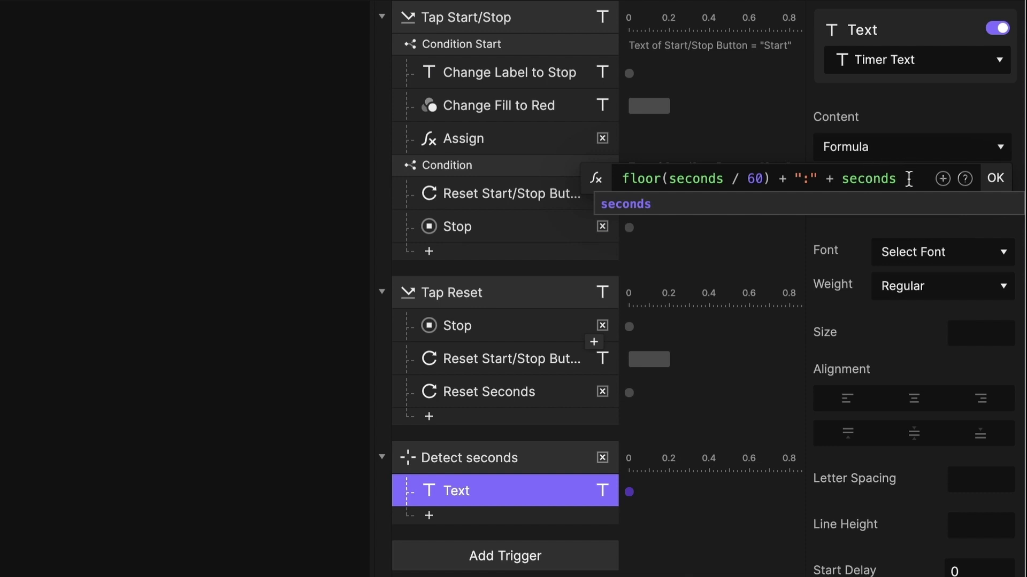
pyautogui.click(838, 180)
pyautogui.click(925, 183)
pyautogui.write('-')
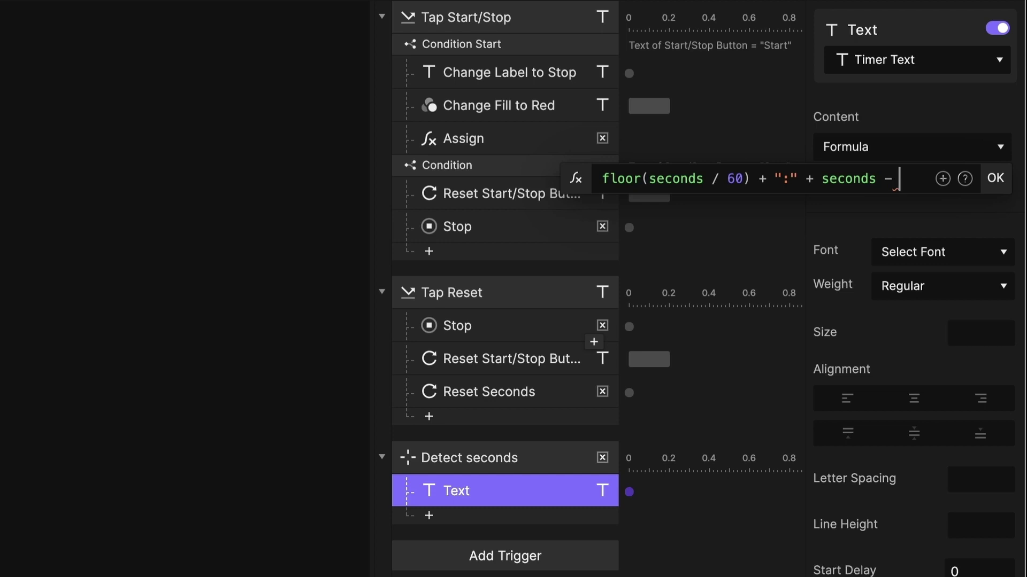
pyautogui.write(' minutes')
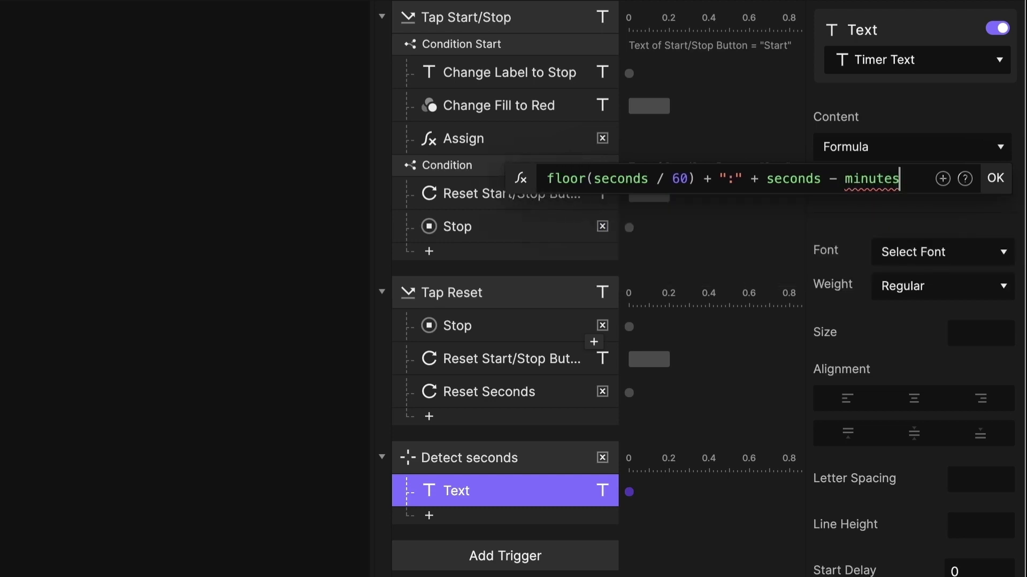
pyautogui.write(' in s')
pyautogui.write('nds')
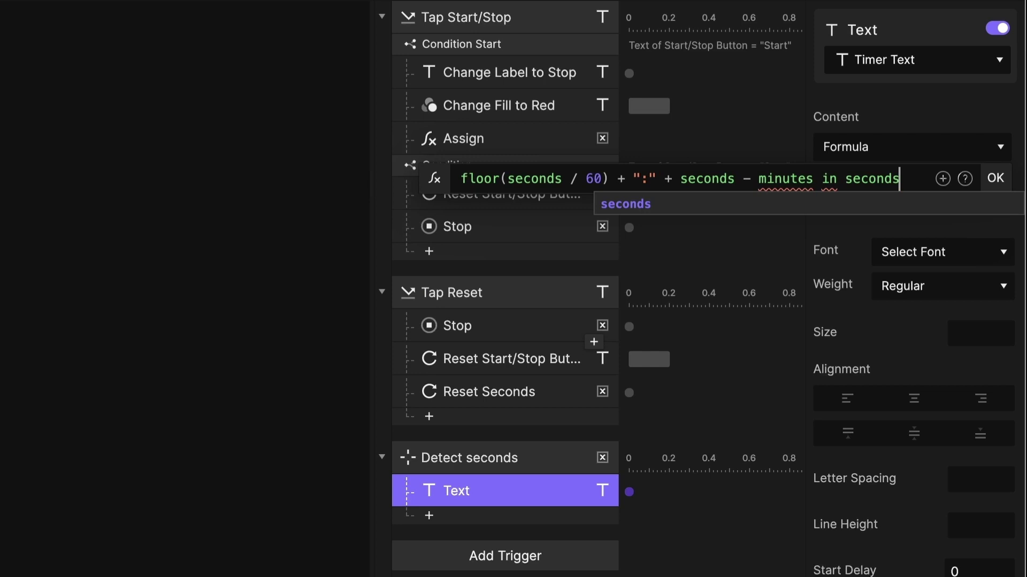
# - Replace the placeholder word "minutes" in the formula with a copy of floor(seconds / 60)
pyautogui.moveTo(760, 179); pyautogui.dragTo(826, 172)
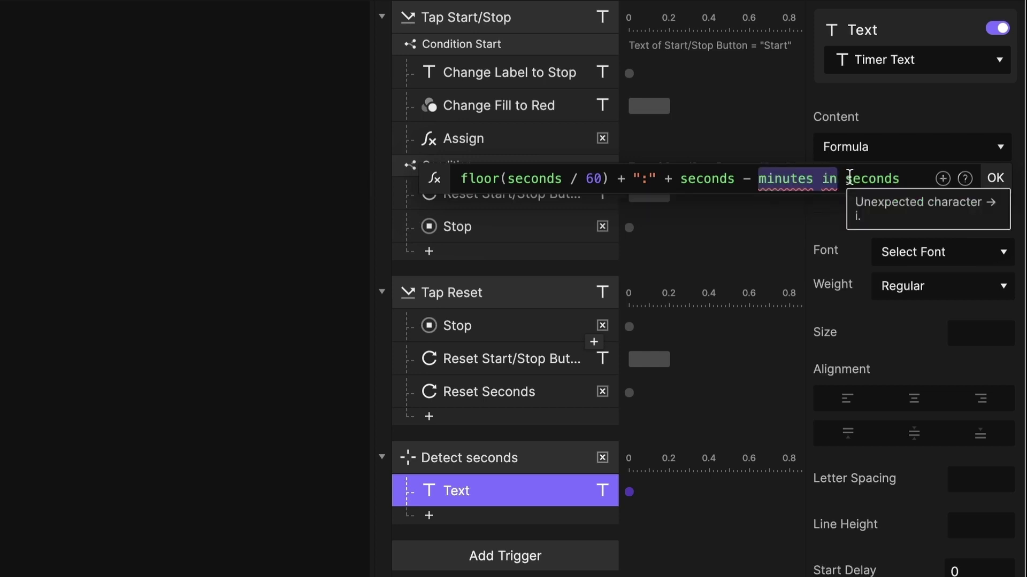
pyautogui.click(851, 178)
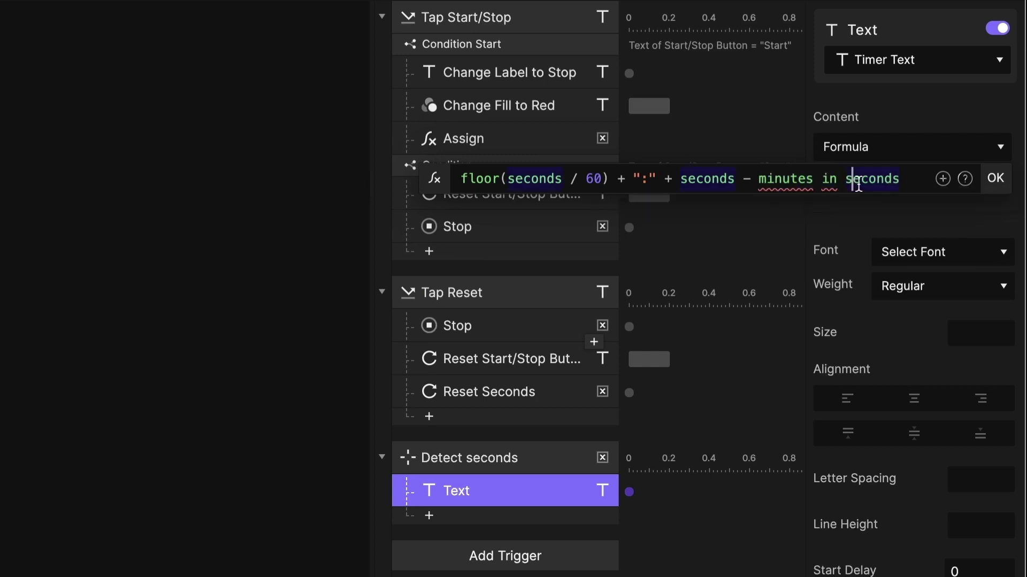
pyautogui.doubleClick(769, 180)
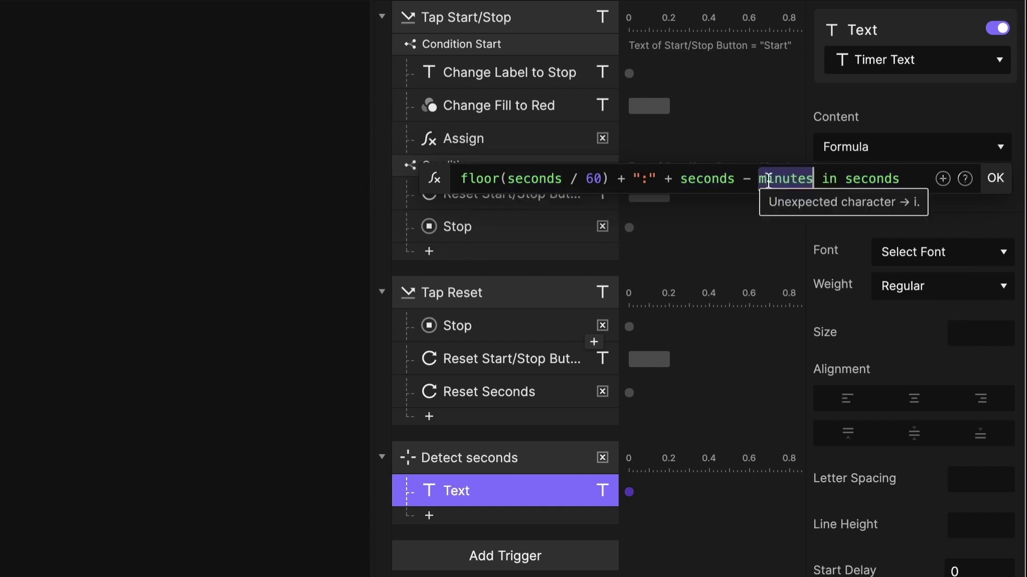
pyautogui.moveTo(608, 179); pyautogui.dragTo(457, 177)
pyautogui.hotkey('ctrl', 'c')
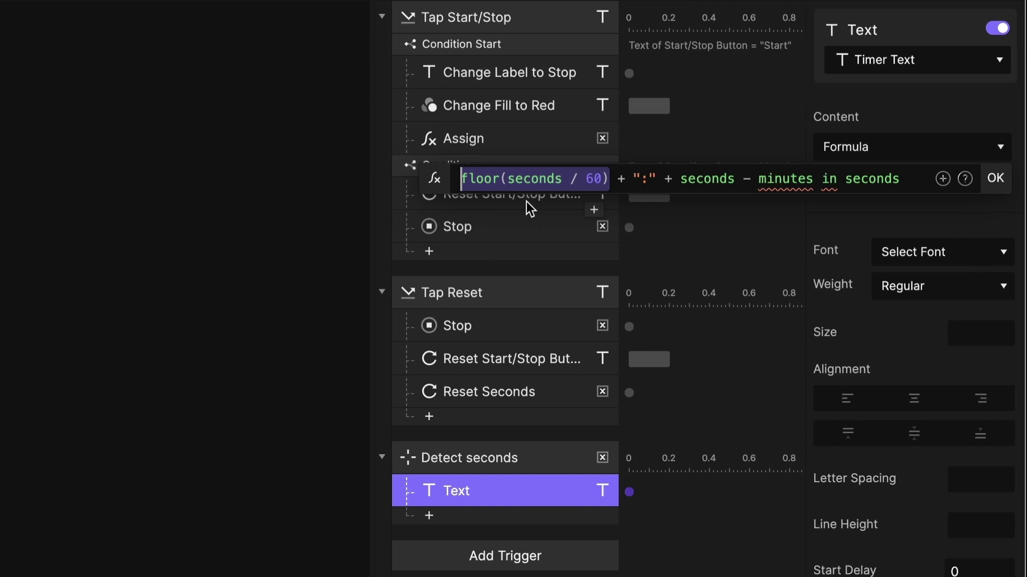
pyautogui.doubleClick(780, 179)
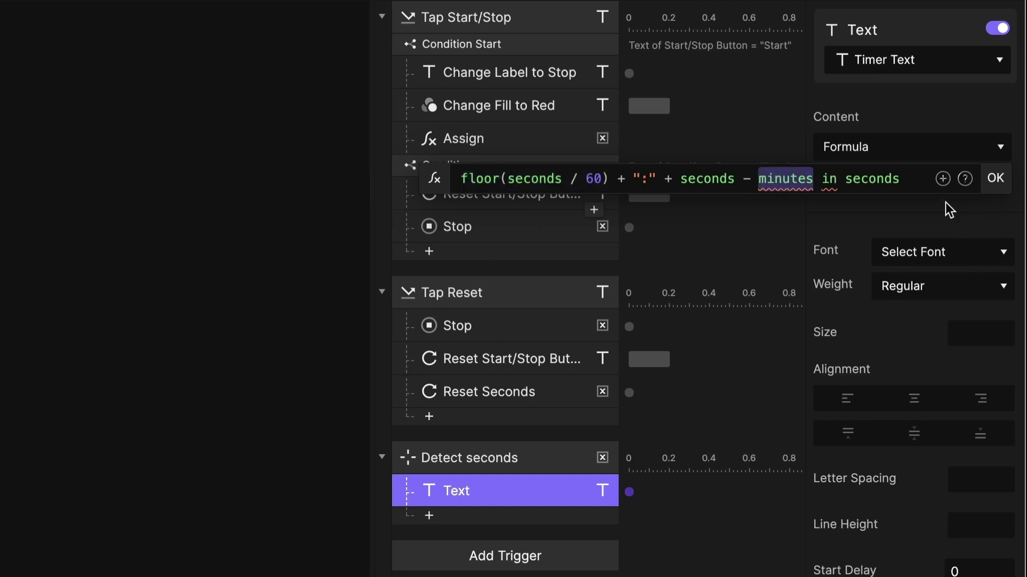
pyautogui.hotkey('ctrl', 'v')
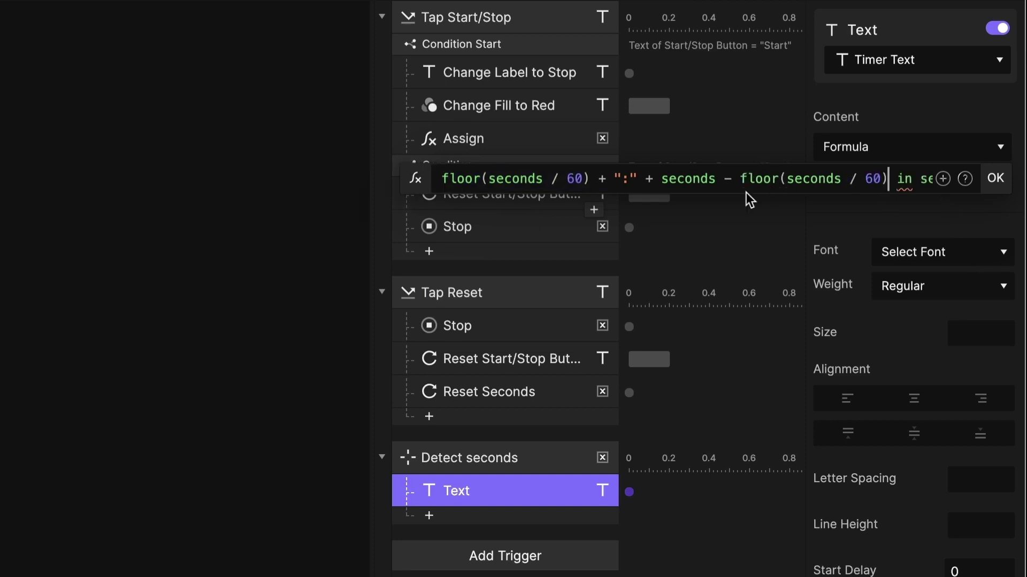
# - Replace the placeholder words "in seconds" at the end of the Timer Text formula with * 60
pyautogui.moveTo(739, 178); pyautogui.dragTo(888, 179)
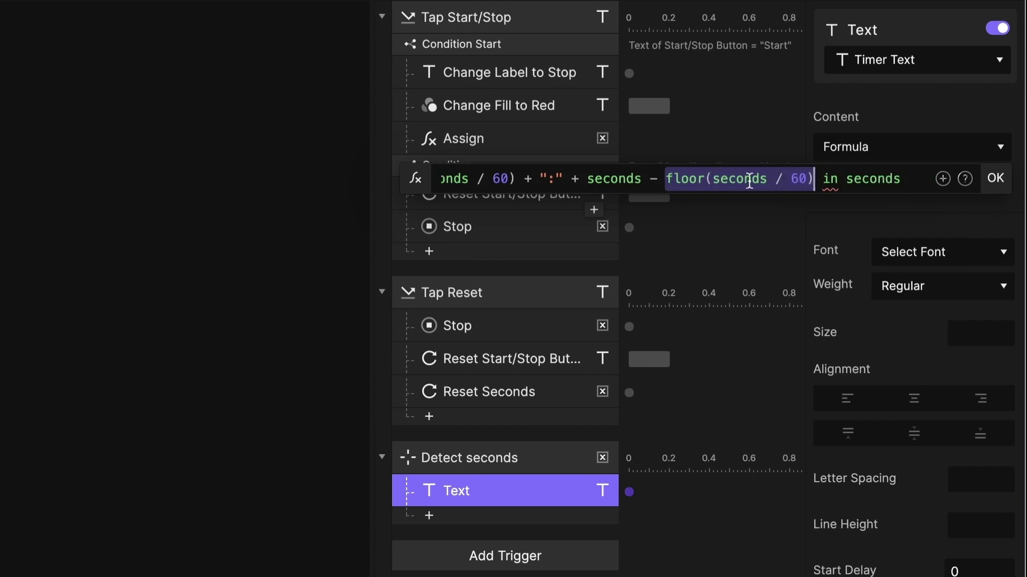
pyautogui.doubleClick(830, 179)
pyautogui.write('*')
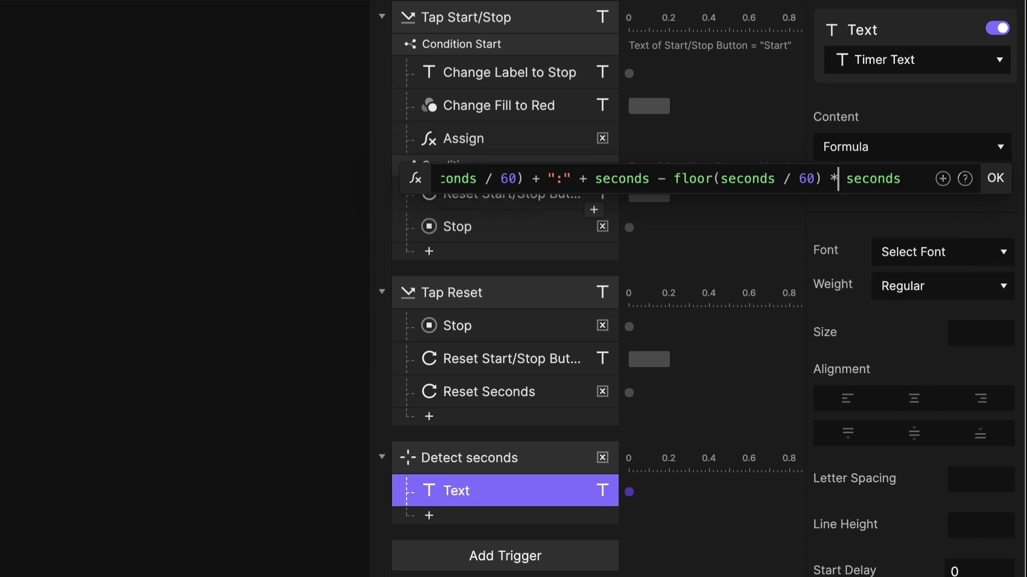
pyautogui.doubleClick(898, 180)
pyautogui.write('60')
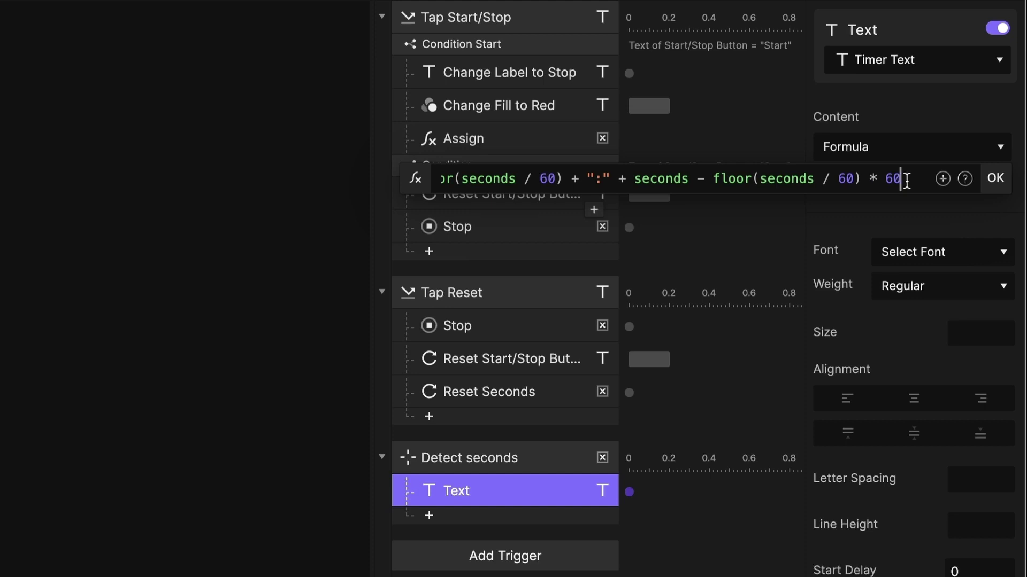
# - Enclose seconds - floor(seconds / 60) * 60 in parentheses within the Timer Text formula
pyautogui.click(635, 180)
pyautogui.write('(')
pyautogui.click(907, 178)
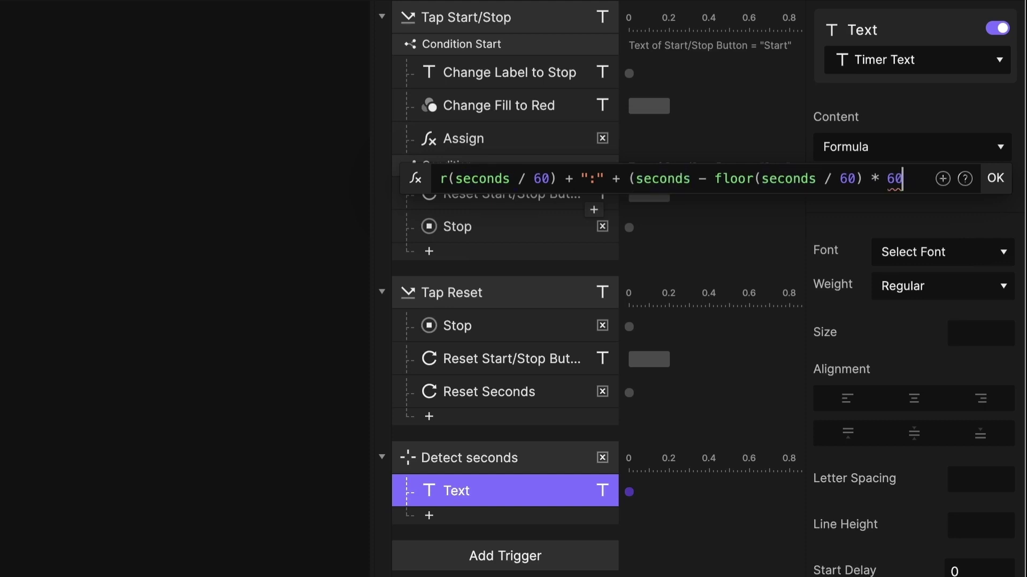
pyautogui.write(')')
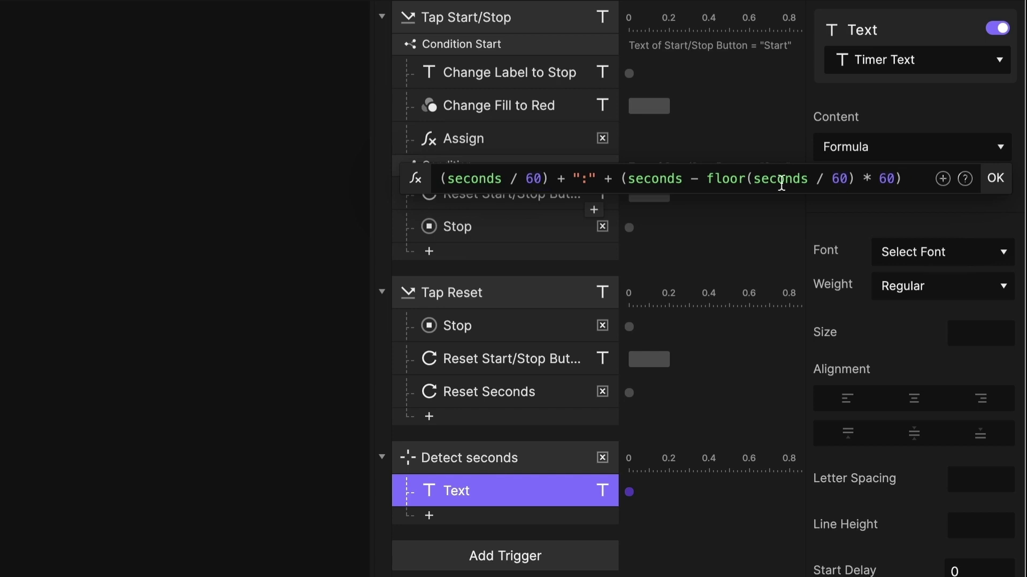
# - Examine the parenthesised seconds expression and the plus sign joining it to the colon in the formula
pyautogui.doubleClick(649, 175)
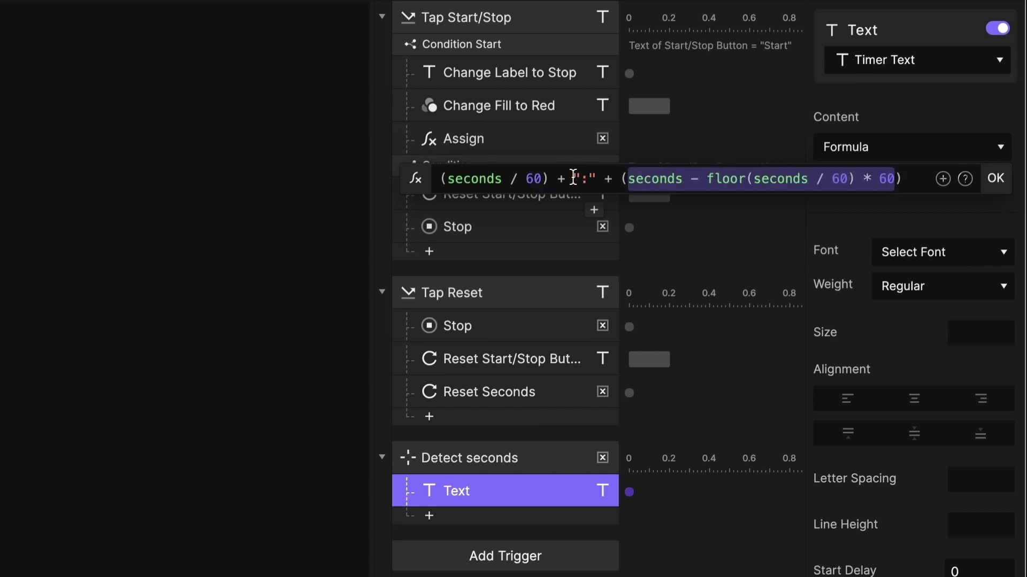
pyautogui.doubleClick(573, 176)
pyautogui.click(614, 179)
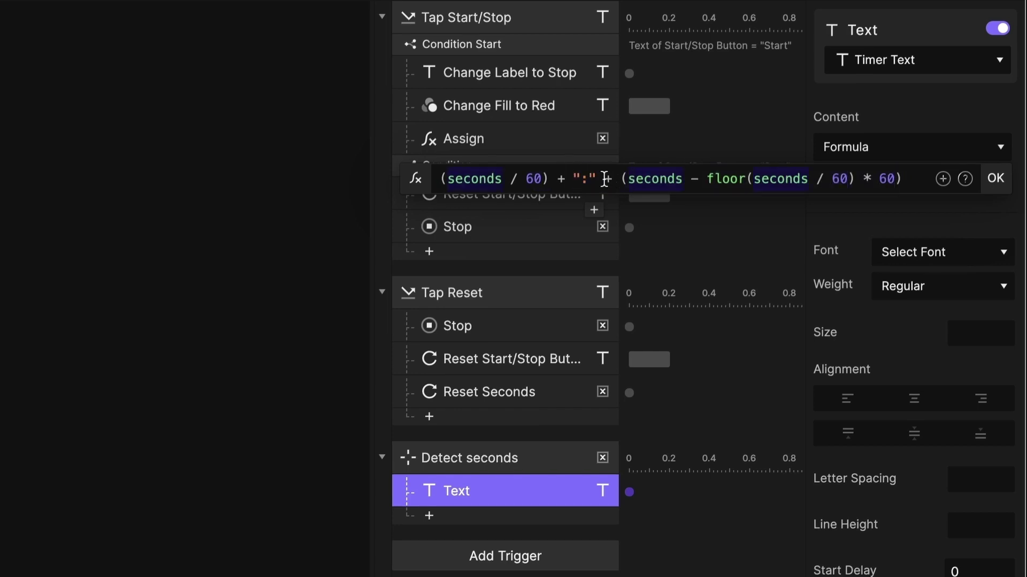
pyautogui.moveTo(603, 180); pyautogui.dragTo(613, 179)
pyautogui.click(620, 180)
pyautogui.moveTo(620, 179); pyautogui.dragTo(915, 177)
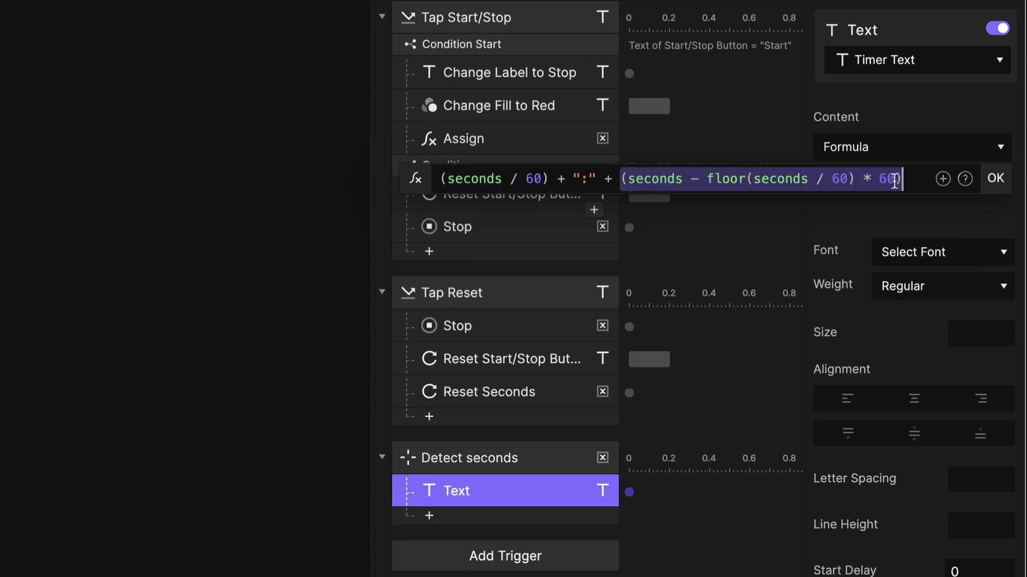
pyautogui.click(604, 179)
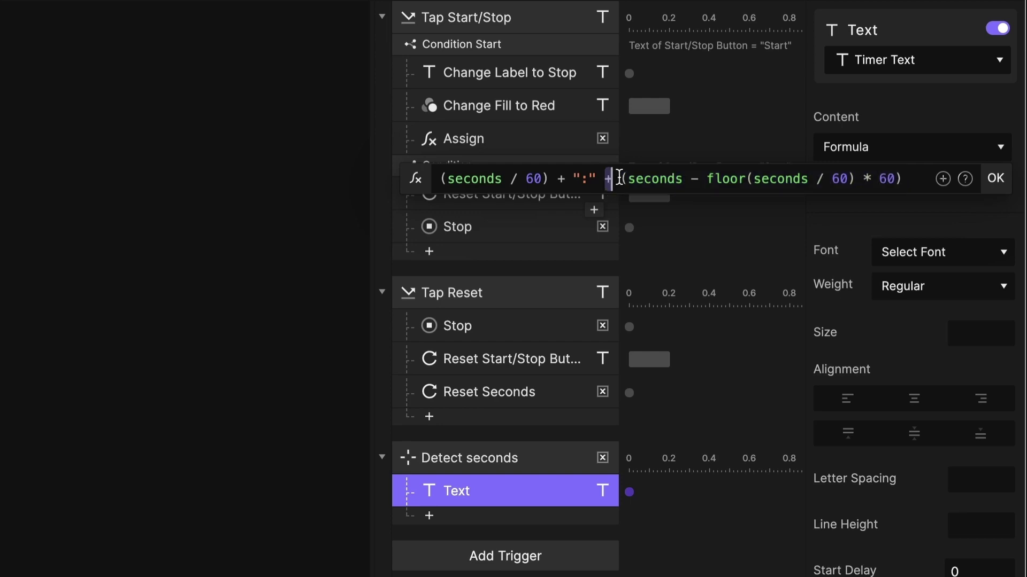
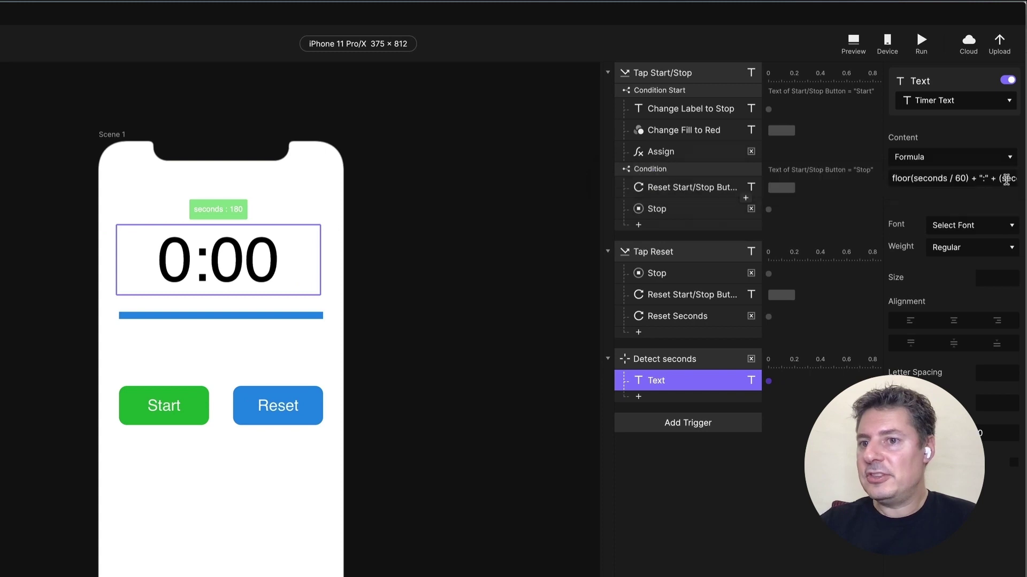
# - Start and stop the countdown in the preview to check the minutes and seconds display, and close the preview
pyautogui.click(288, 348)
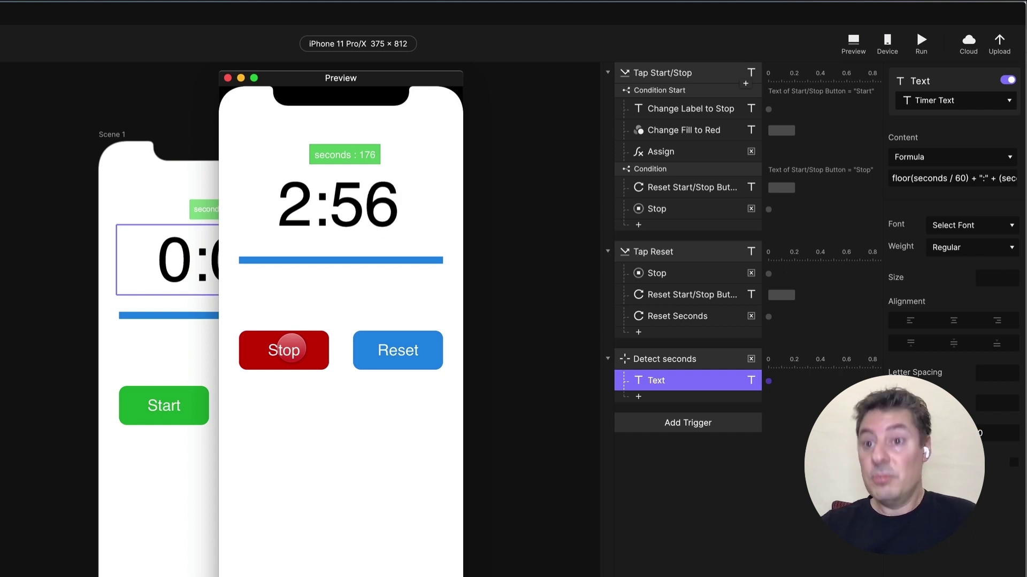
pyautogui.click(292, 349)
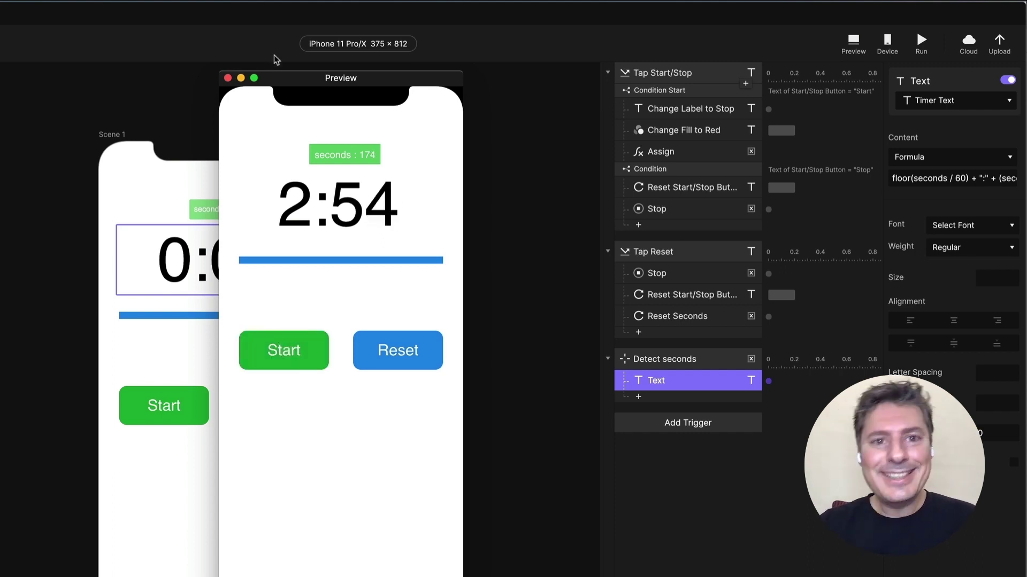
pyautogui.click(227, 78)
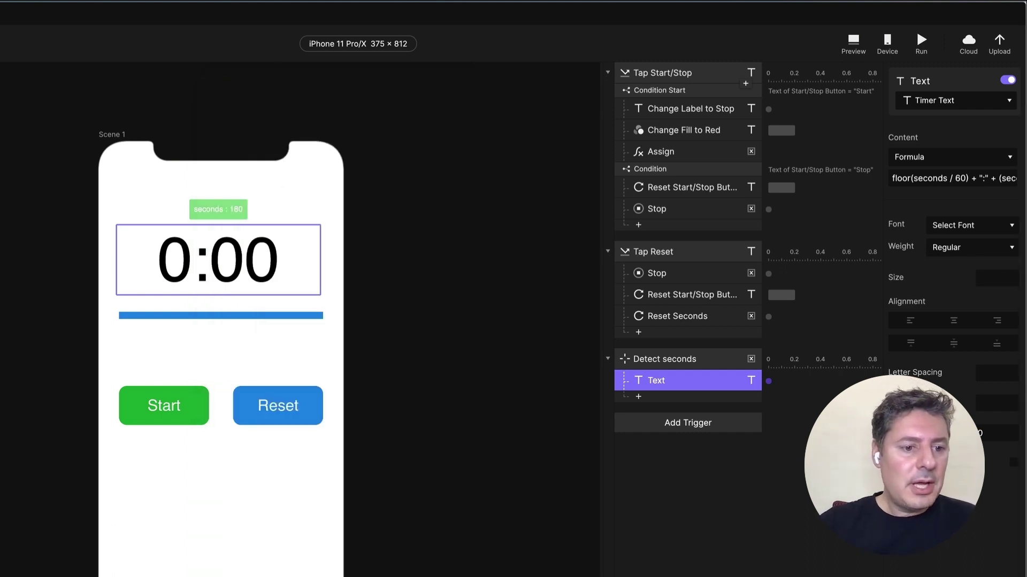
# - Set the seconds variable's value to 15
pyautogui.click(218, 209)
pyautogui.click(920, 137)
pyautogui.doubleClick(920, 138)
pyautogui.write('15')
pyautogui.press('Return')
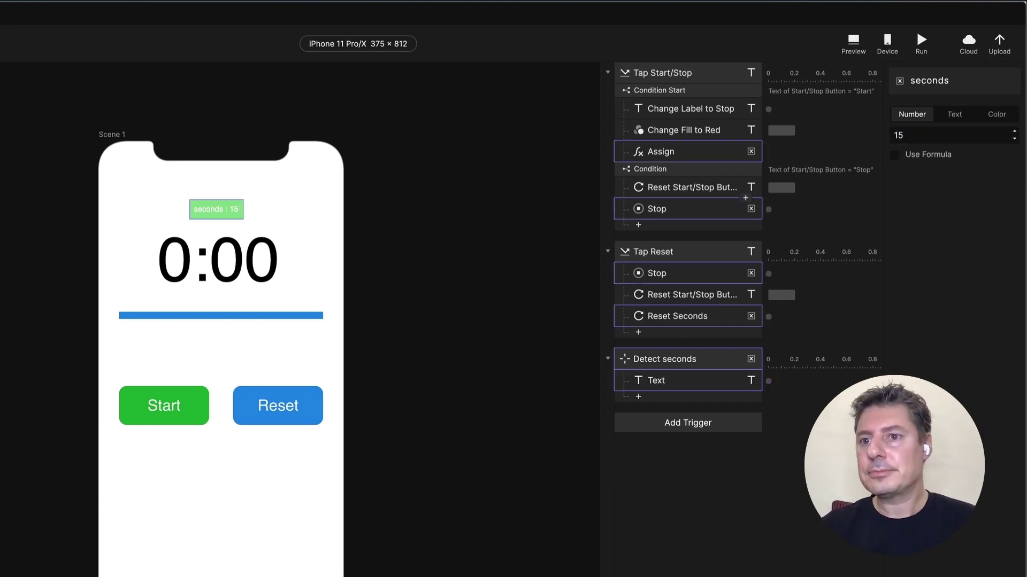
# - Preview the prototype, run the countdown into single-digit seconds, stop it and close the preview
pyautogui.click(853, 42)
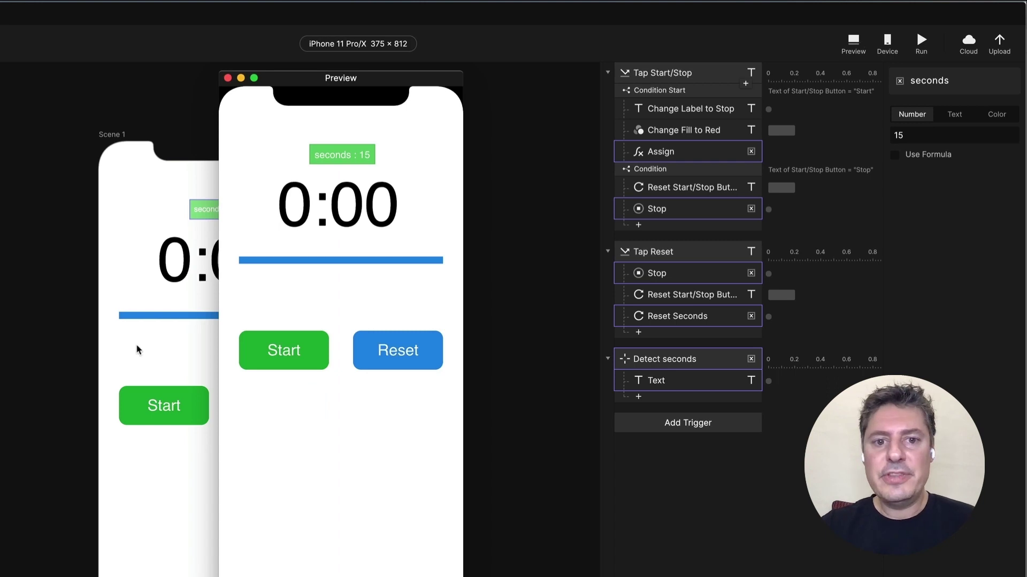
pyautogui.click(296, 352)
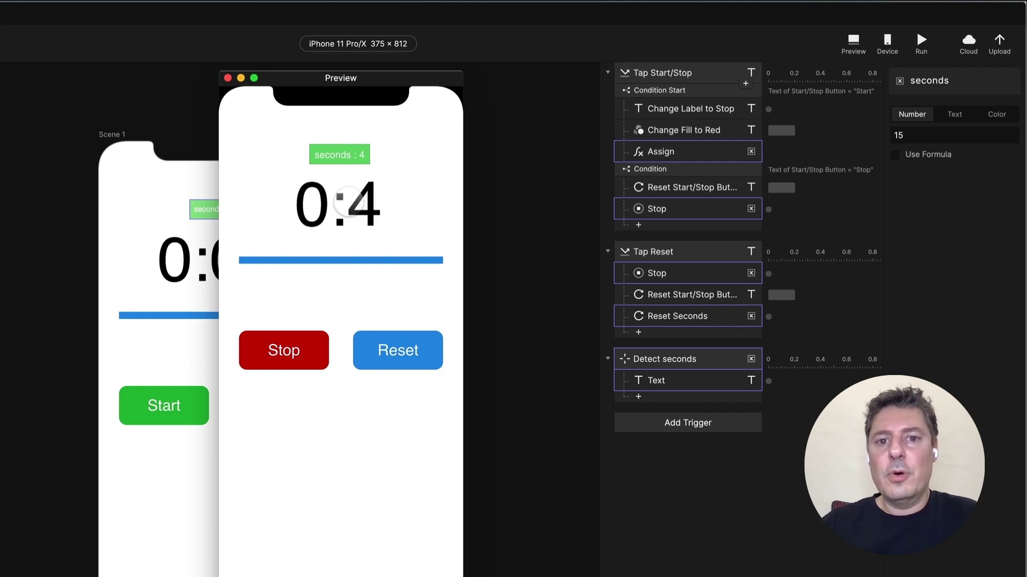
pyautogui.click(276, 361)
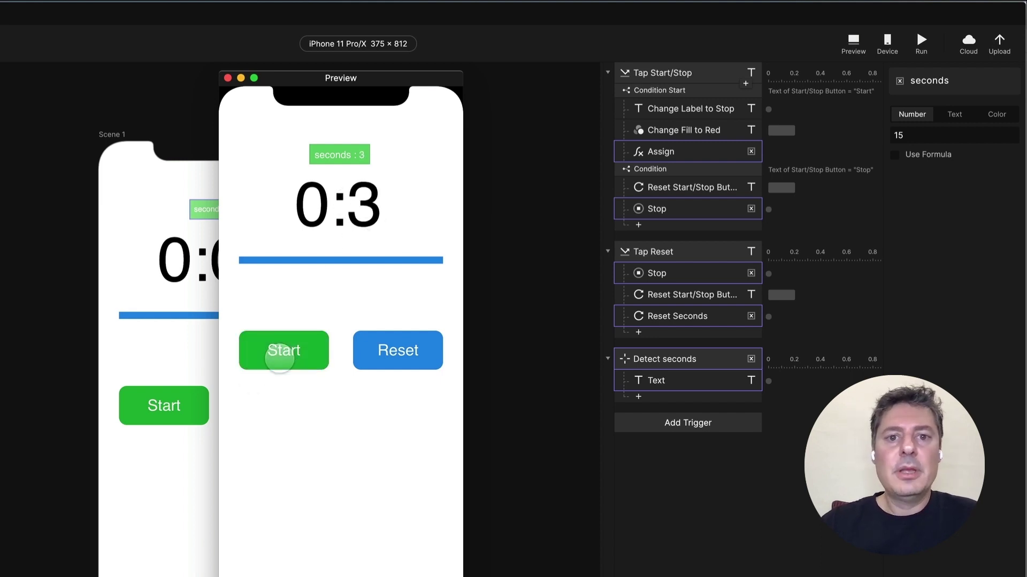
pyautogui.click(228, 78)
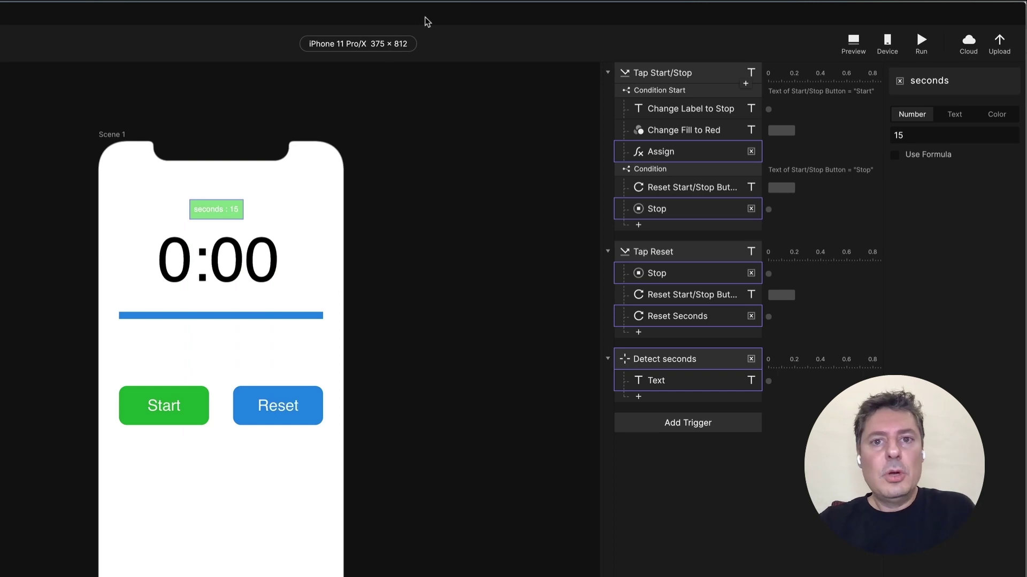
# - Switch to the ProtoPie Functions documentation in the browser and find the lpad function
pyautogui.press('super+Tab')
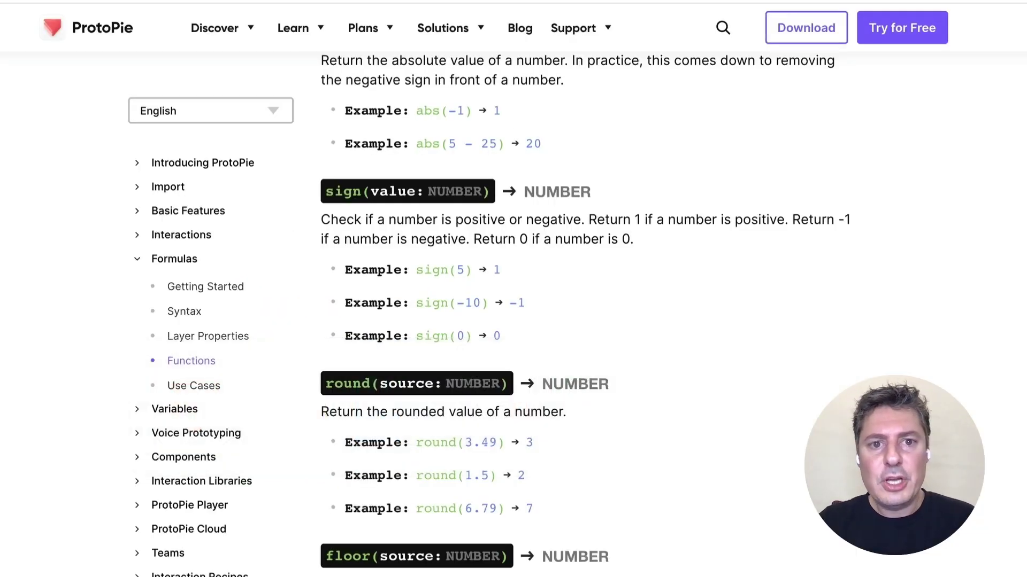
pyautogui.scroll(15, 405, 296)
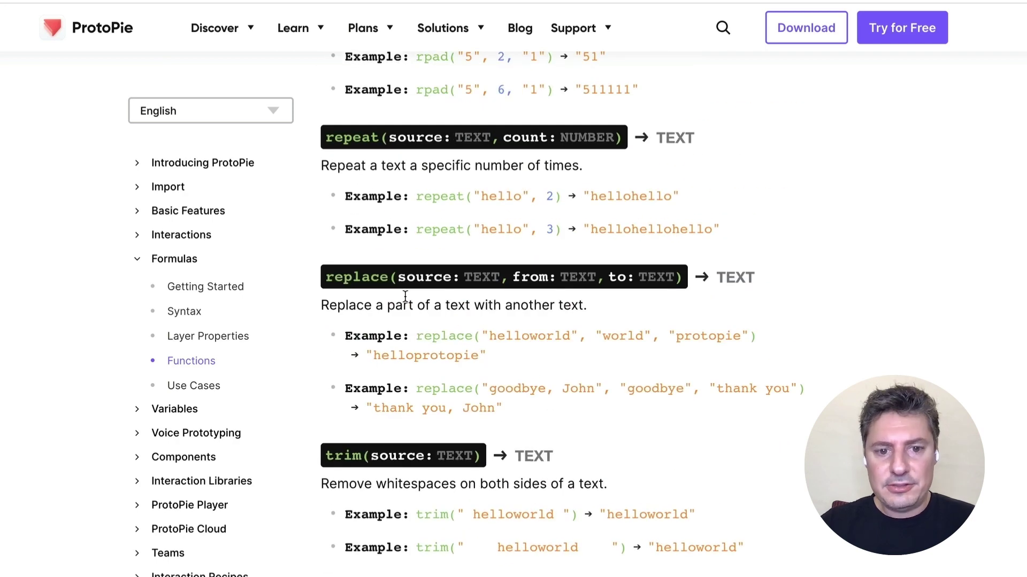
pyautogui.scroll(-1, 406, 297)
pyautogui.scroll(4, 405, 300)
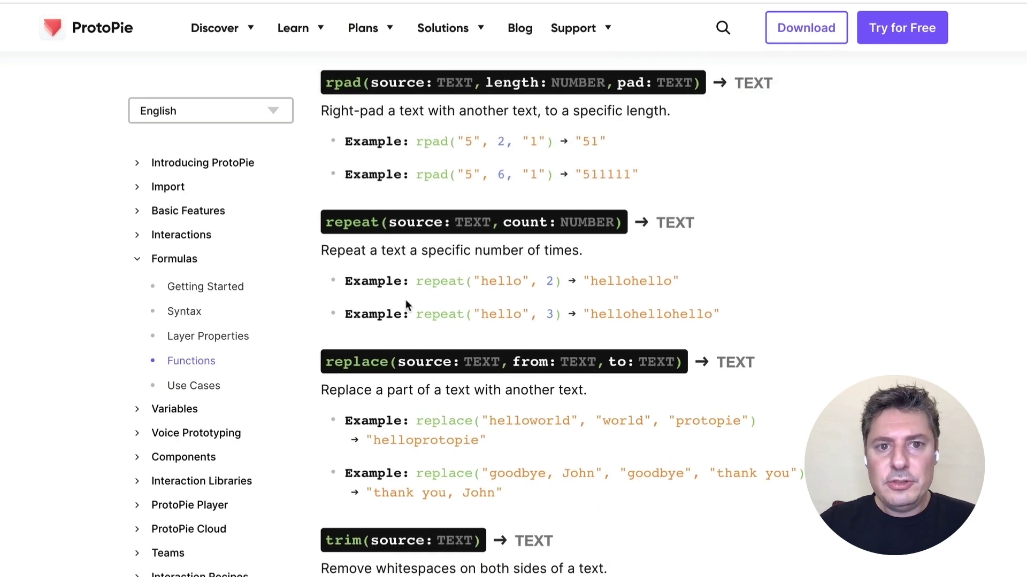
pyautogui.scroll(4, 406, 299)
pyautogui.doubleClick(337, 214)
pyautogui.click(352, 215)
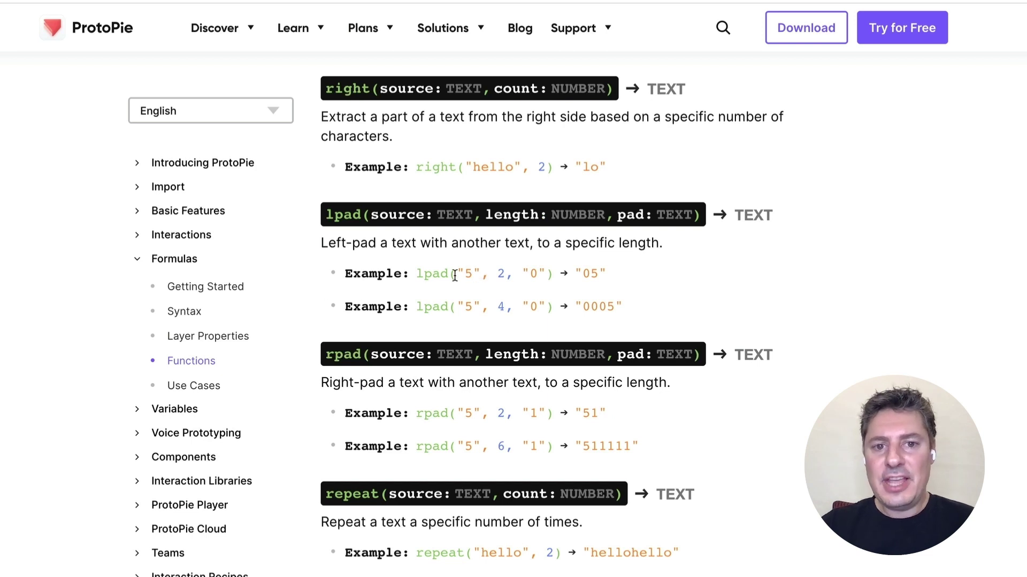
# - Examine the source, length and pad arguments and the results in the two lpad examples
pyautogui.moveTo(481, 271); pyautogui.dragTo(457, 271)
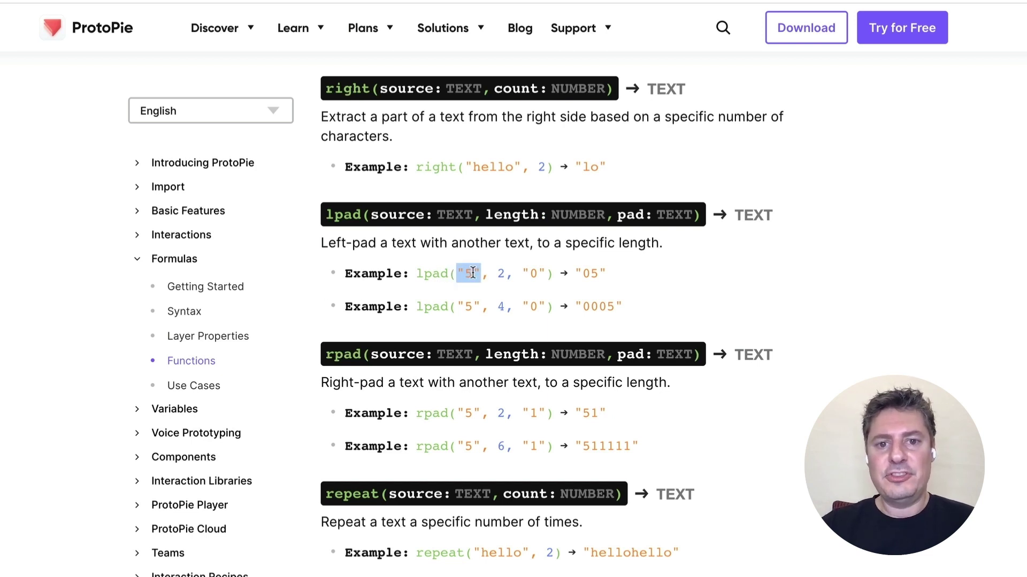
pyautogui.moveTo(506, 273); pyautogui.dragTo(529, 271)
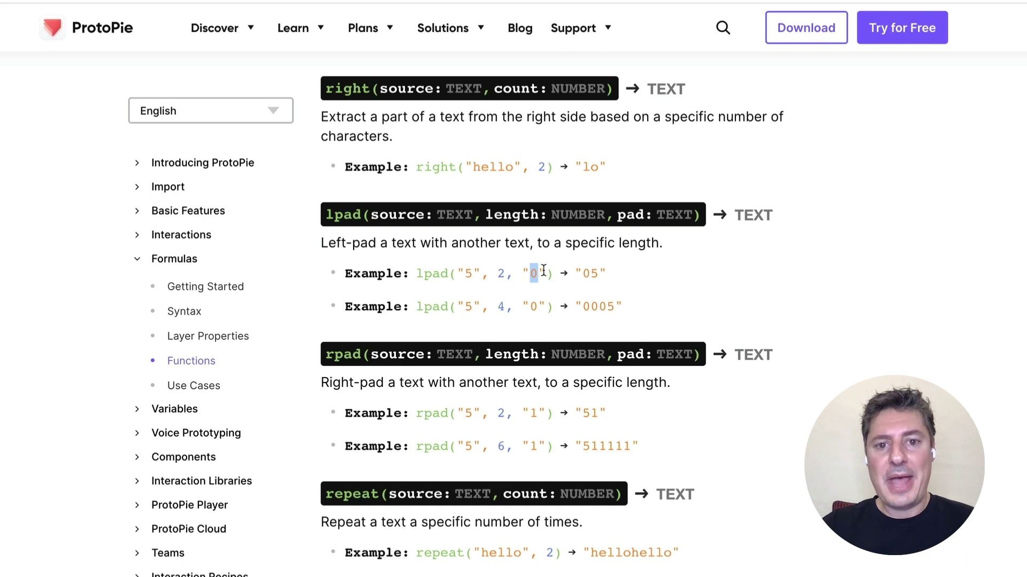
pyautogui.moveTo(583, 274)
pyautogui.mouseDown()
pyautogui.moveTo(601, 273)
pyautogui.moveTo(591, 273)
pyautogui.mouseUp()
pyautogui.click(592, 271)
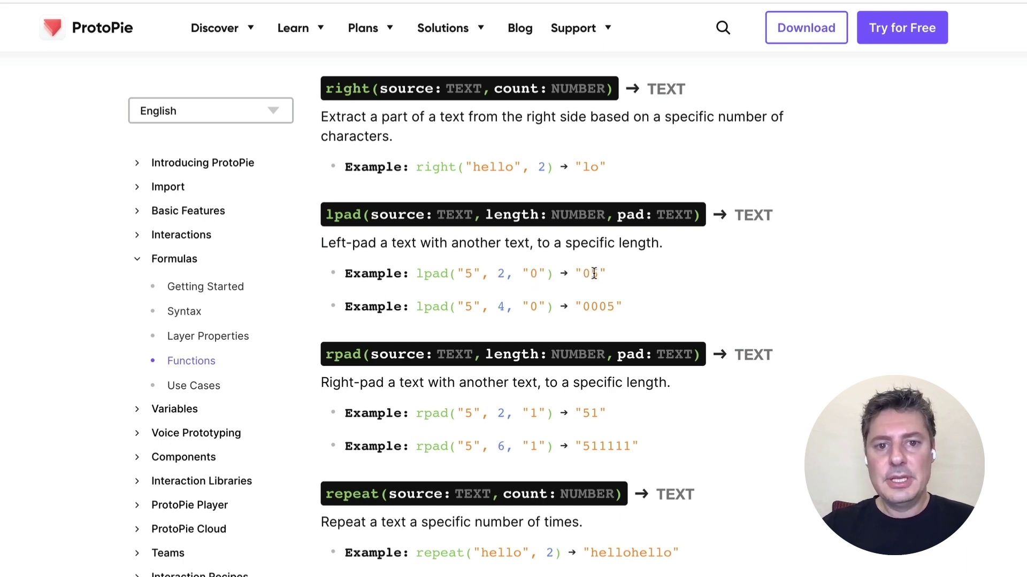
pyautogui.moveTo(498, 307); pyautogui.dragTo(544, 308)
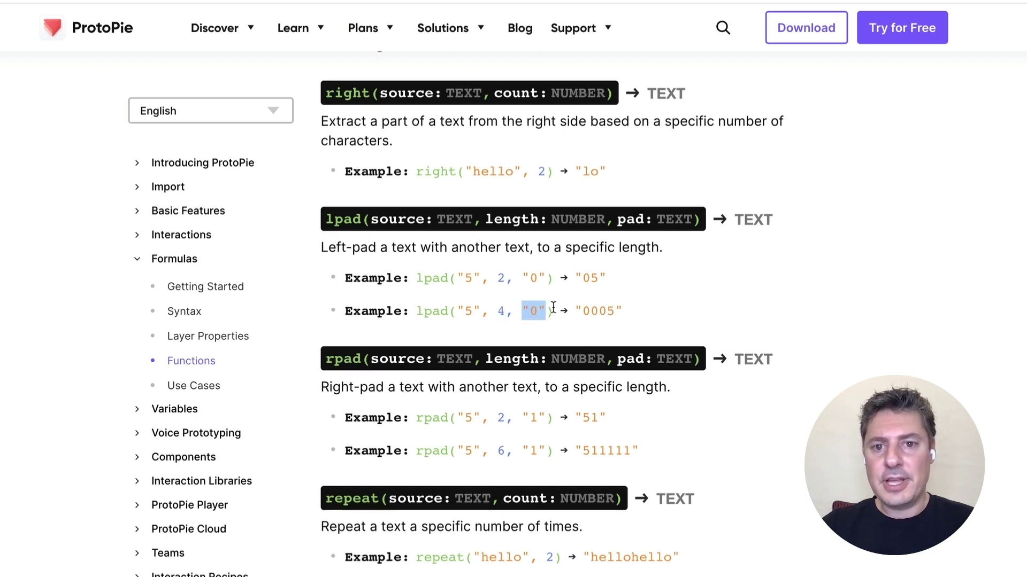
pyautogui.click(590, 310)
pyautogui.moveTo(613, 309); pyautogui.dragTo(585, 309)
pyautogui.click(659, 310)
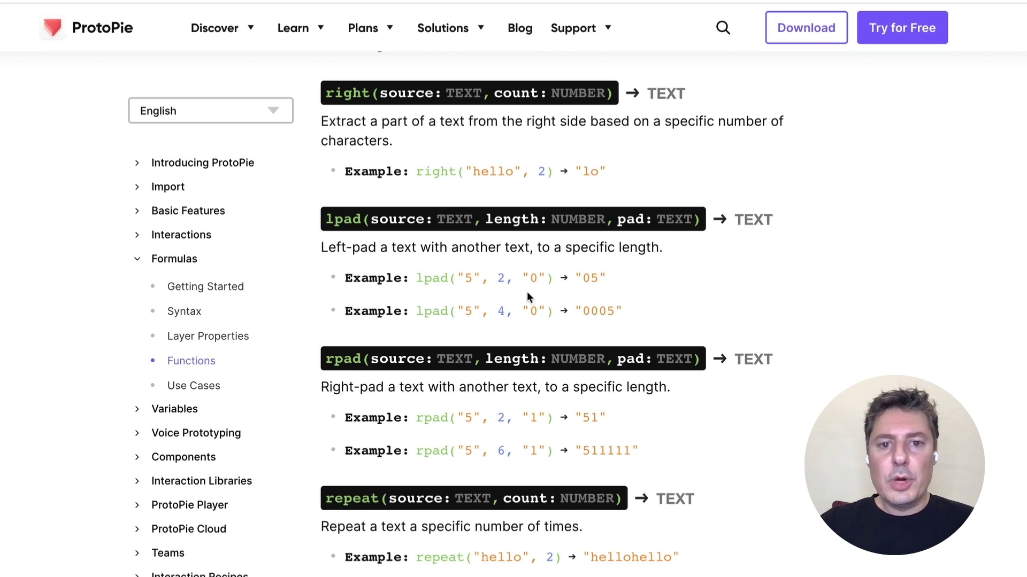
pyautogui.moveTo(419, 278); pyautogui.dragTo(659, 279)
pyautogui.click(654, 280)
pyautogui.moveTo(481, 282); pyautogui.dragTo(458, 282)
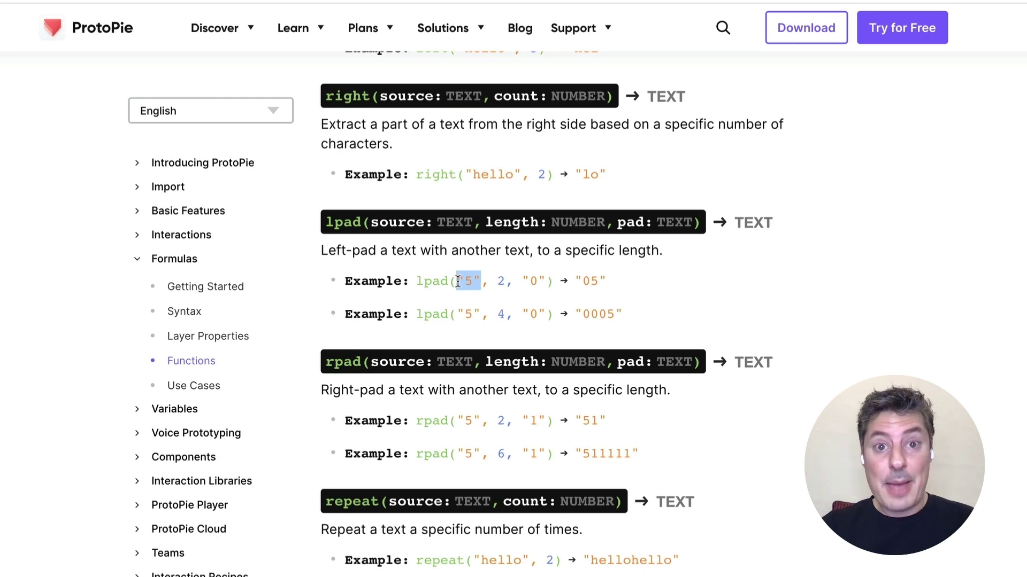
pyautogui.click(759, 148)
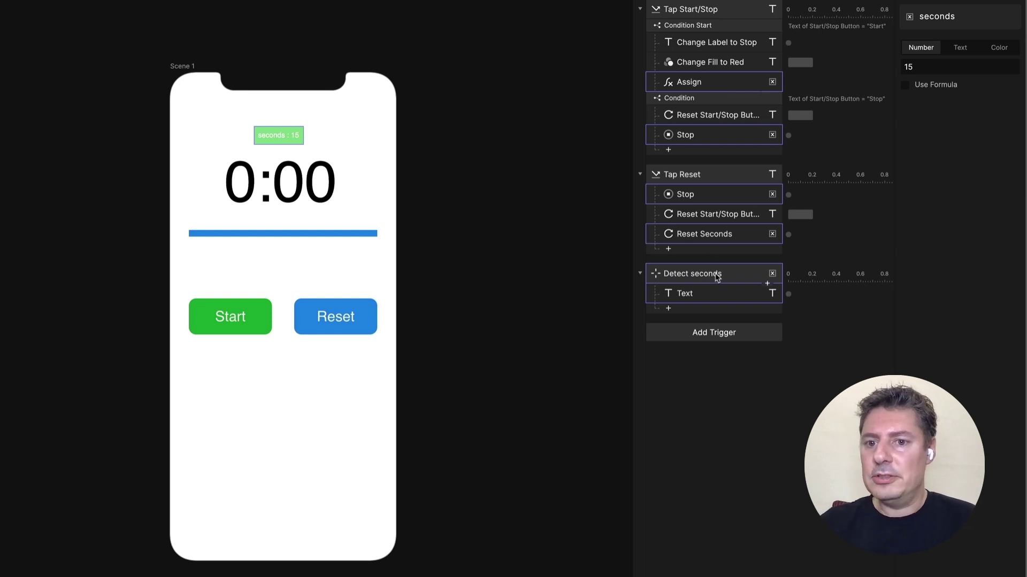
# - Open the Timer Text formula of the Detect seconds trigger and insert lpad( before the parenthesised seconds expression
pyautogui.click(706, 293)
pyautogui.click(957, 128)
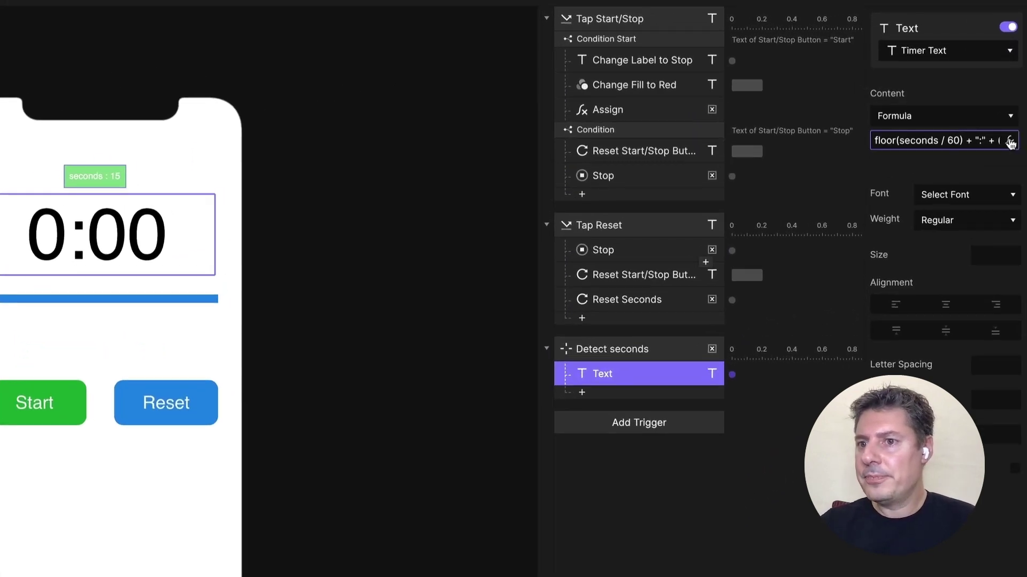
pyautogui.hscroll(5, 905, 141)
pyautogui.hscroll(-4, 856, 140)
pyautogui.moveTo(803, 139); pyautogui.dragTo(937, 140)
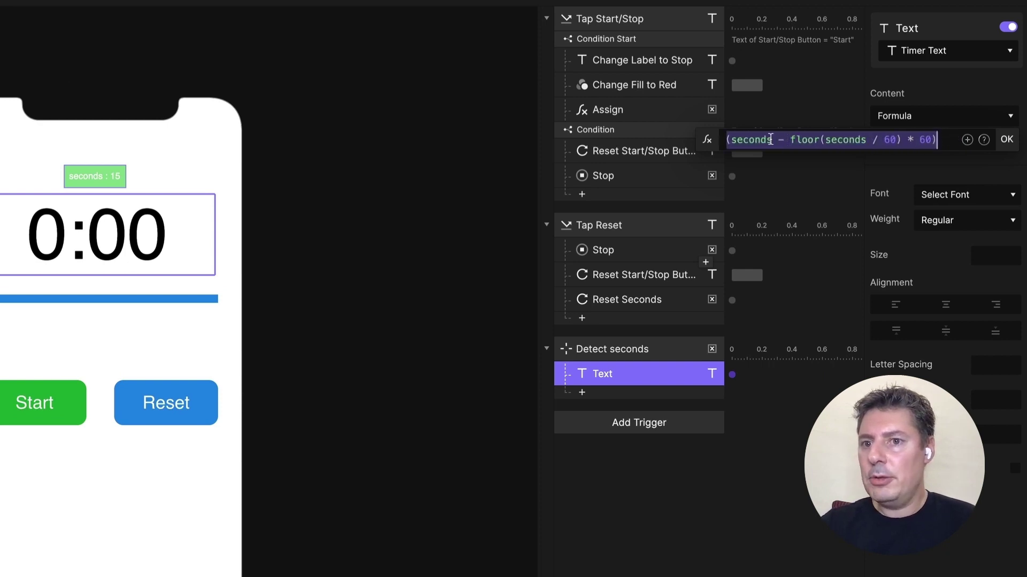
pyautogui.click(796, 155)
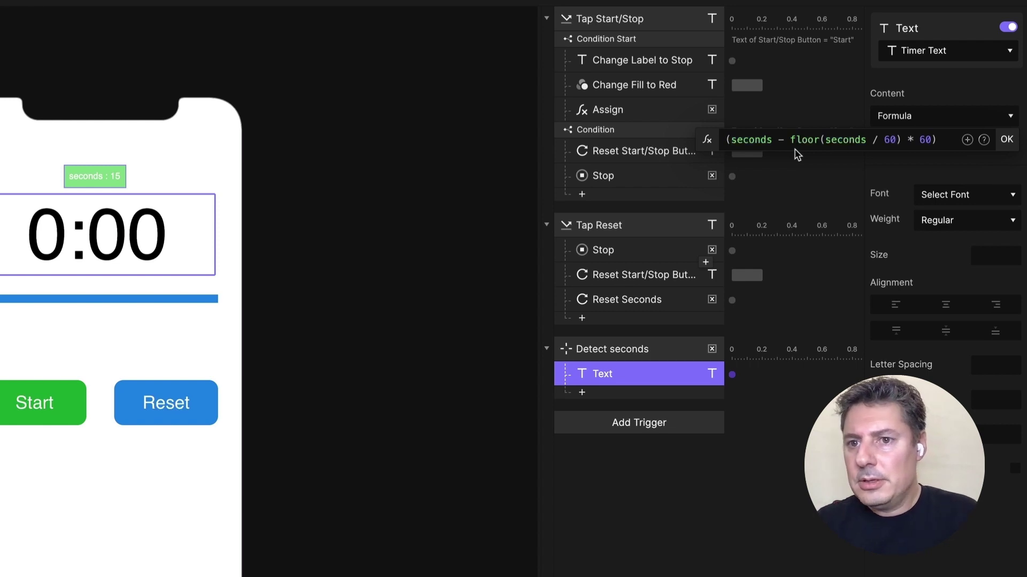
pyautogui.click(758, 140)
pyautogui.write('lpad(')
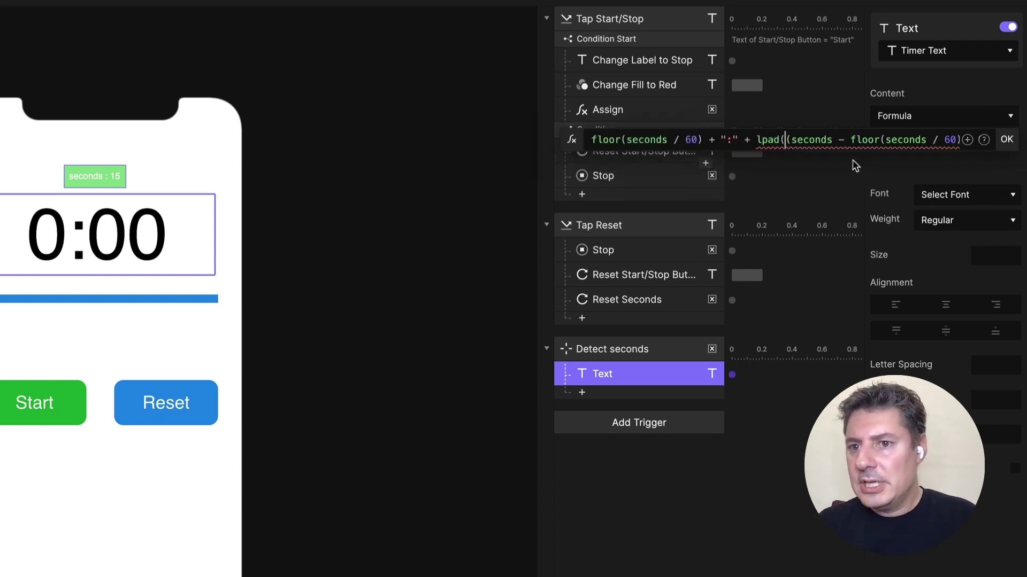
# - Complete the lpad call in the Timer Text formula with length 2 and pad "0" after the seconds expression, and confirm the formula
pyautogui.moveTo(784, 140); pyautogui.dragTo(963, 142)
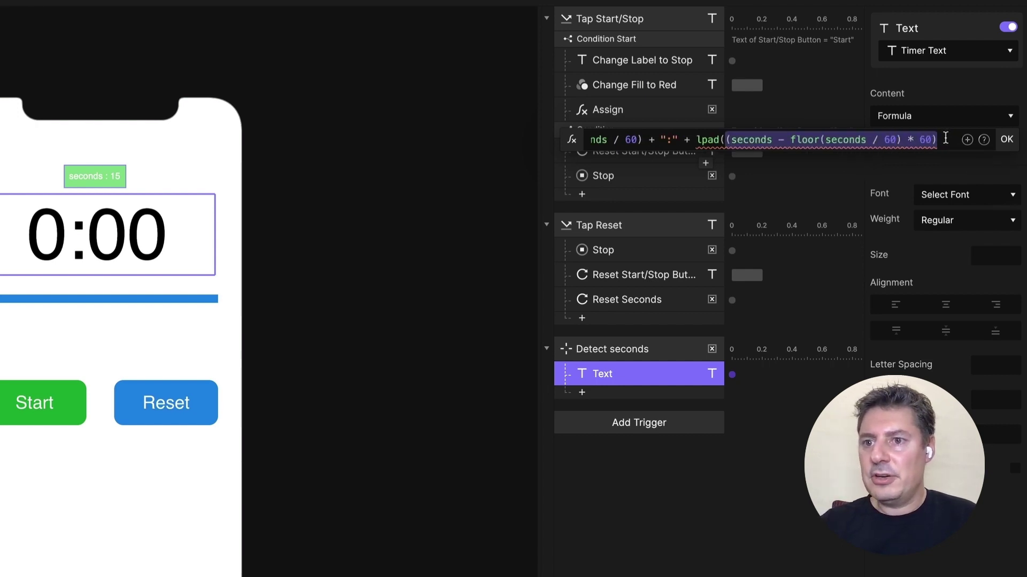
pyautogui.click(945, 138)
pyautogui.write(', ')
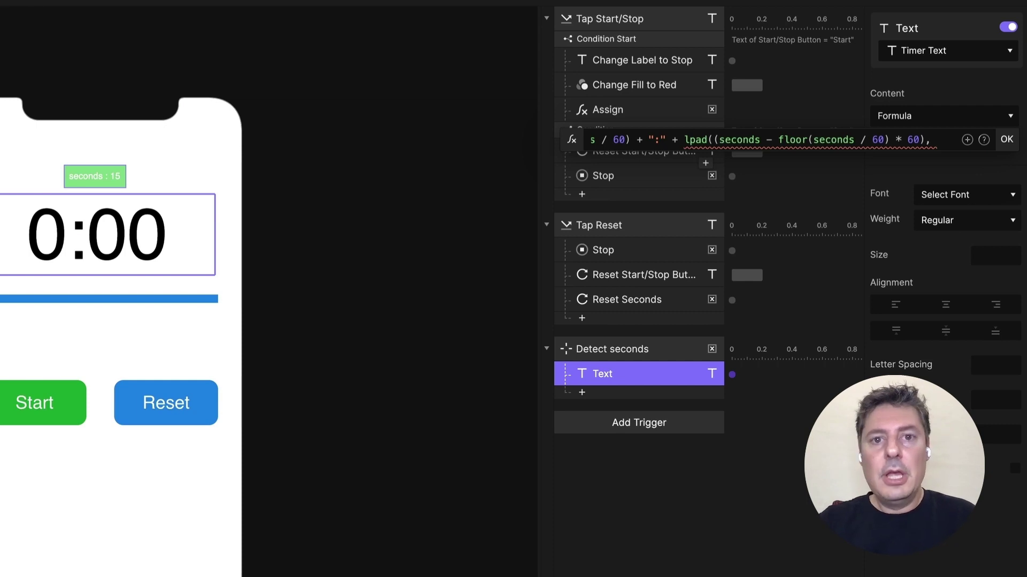
pyautogui.write('2, ')
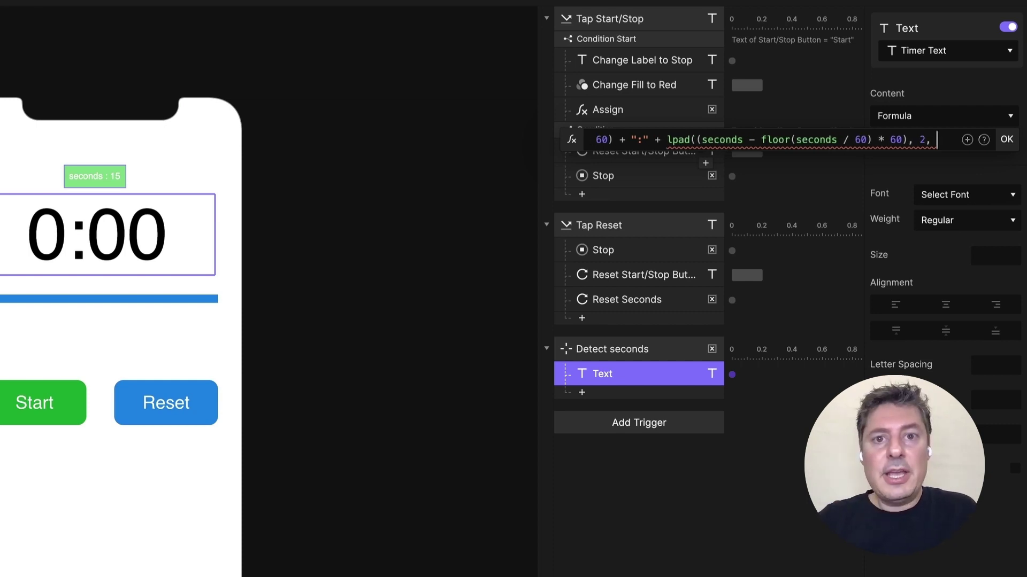
pyautogui.write('"0')
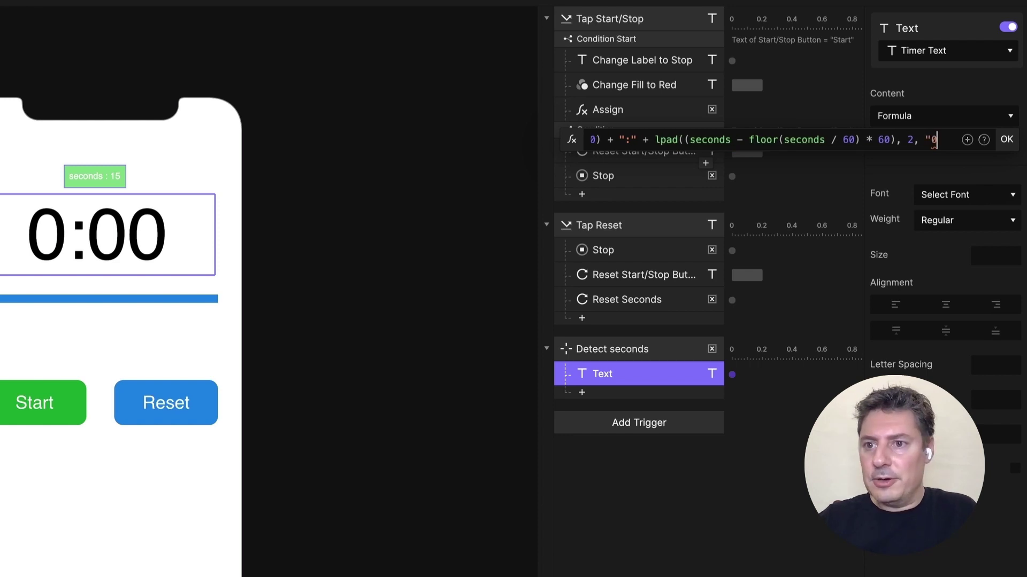
pyautogui.write('")')
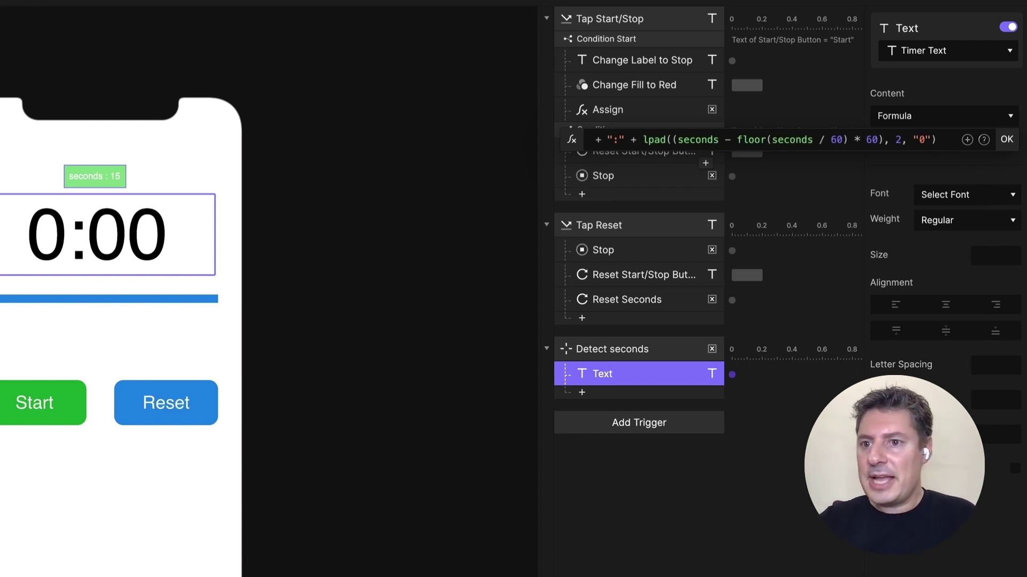
pyautogui.click(1006, 140)
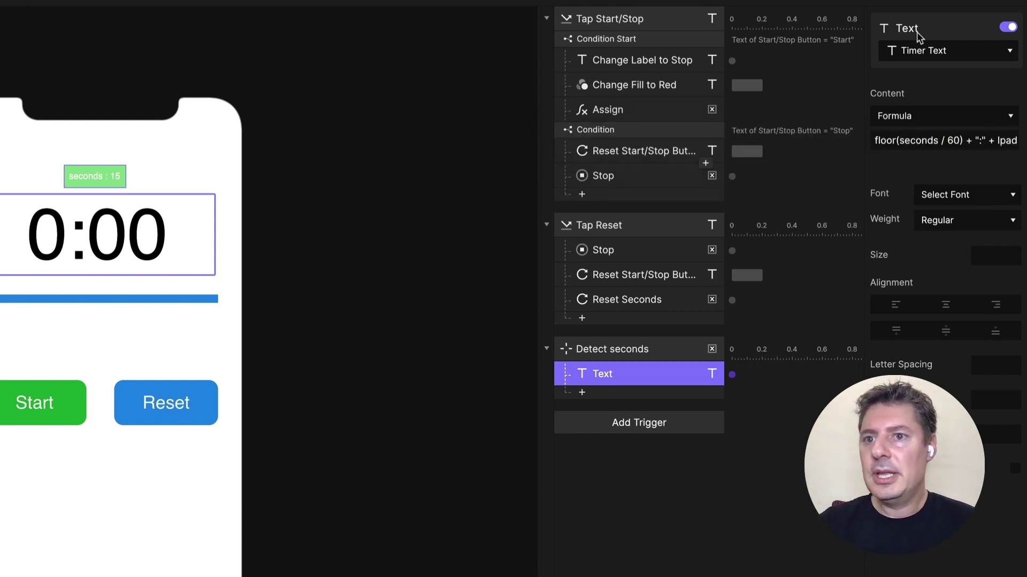
# - Preview the prototype, run the countdown past zero, stop it and close the preview
pyautogui.press('super+p')
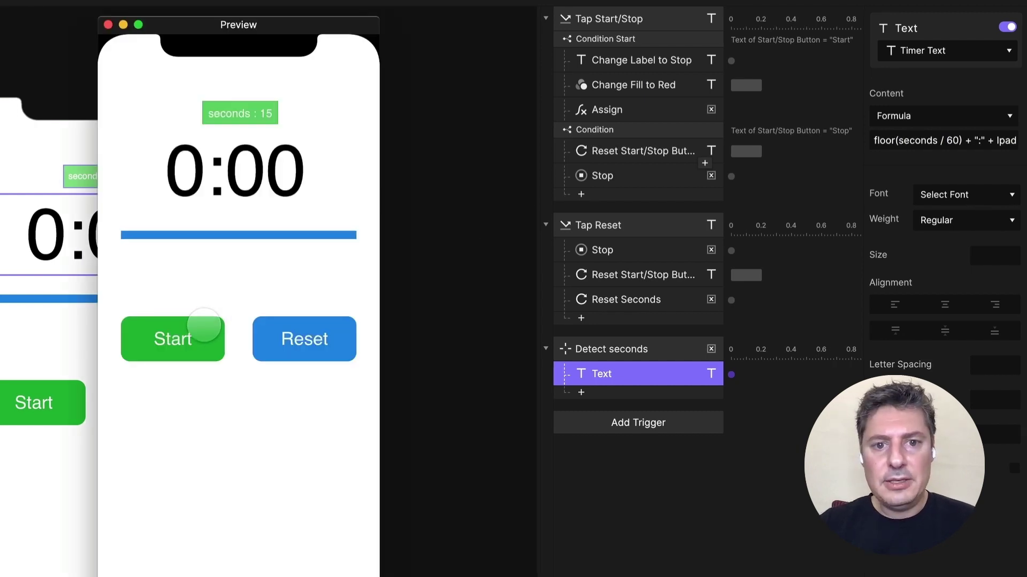
pyautogui.click(191, 338)
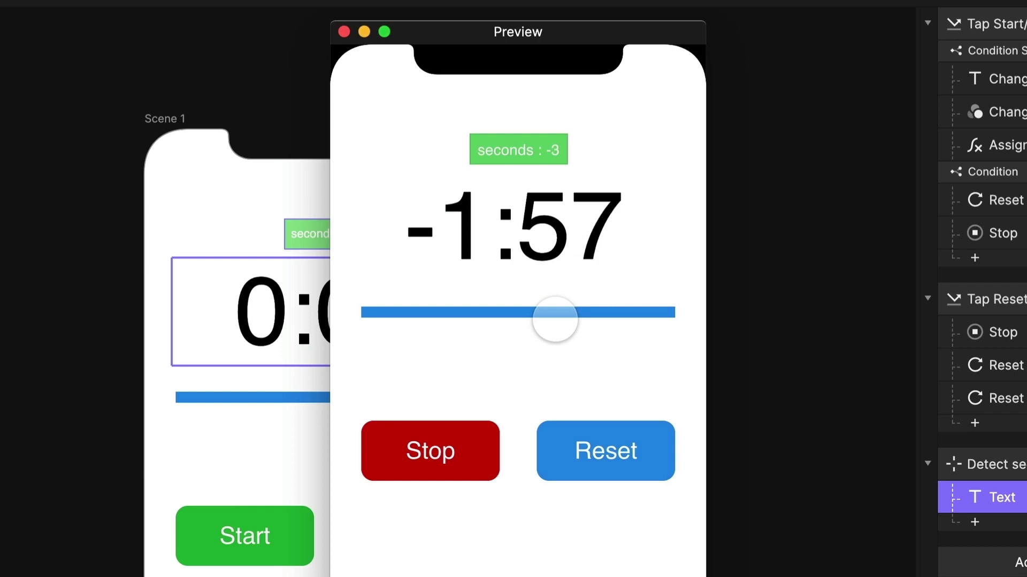
pyautogui.click(443, 460)
pyautogui.click(343, 31)
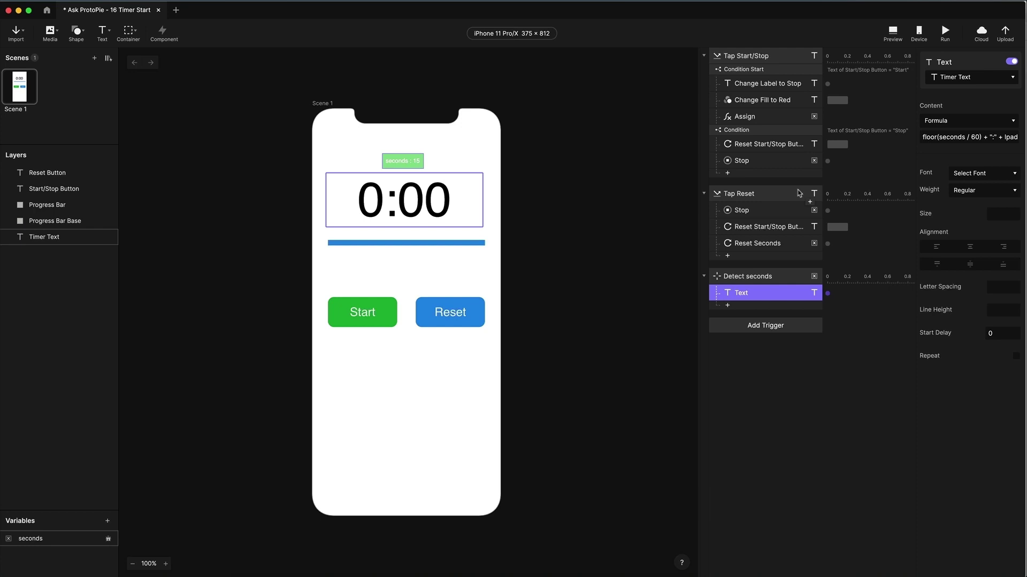
# - Add a condition to the Detect seconds trigger that checks whether the seconds variable equals 0
pyautogui.click(783, 280)
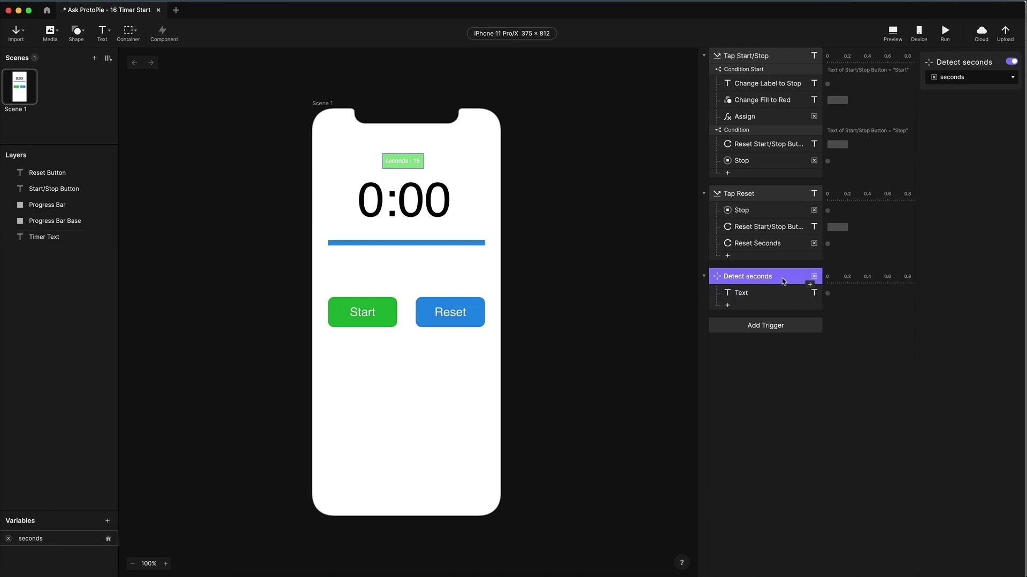
pyautogui.click(732, 331)
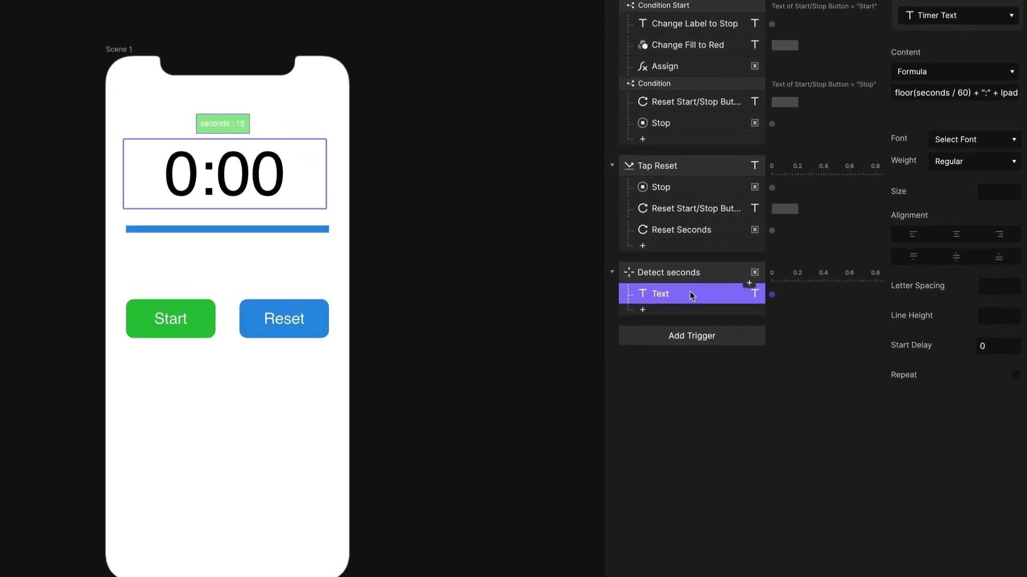
pyautogui.click(697, 313)
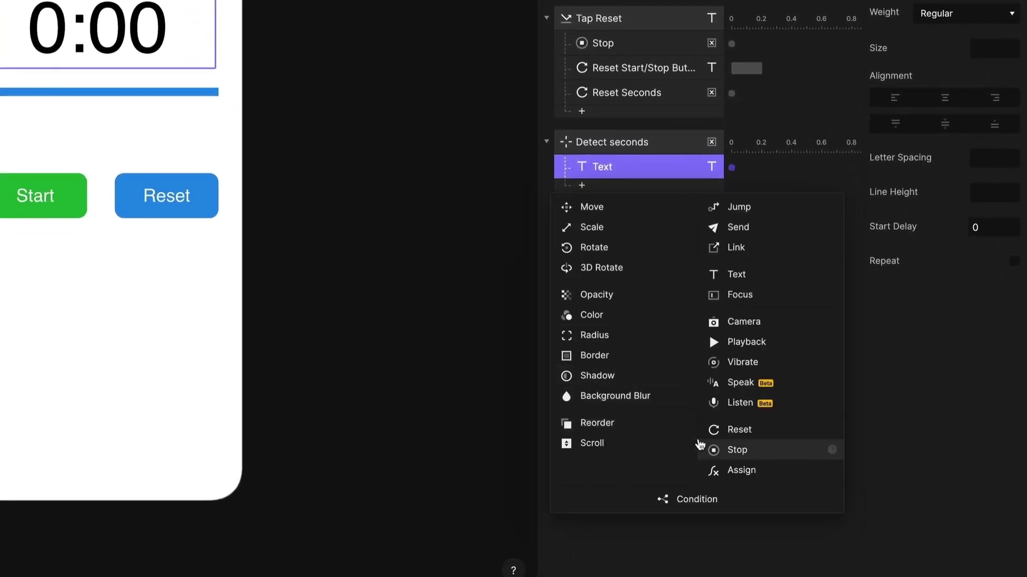
pyautogui.click(698, 499)
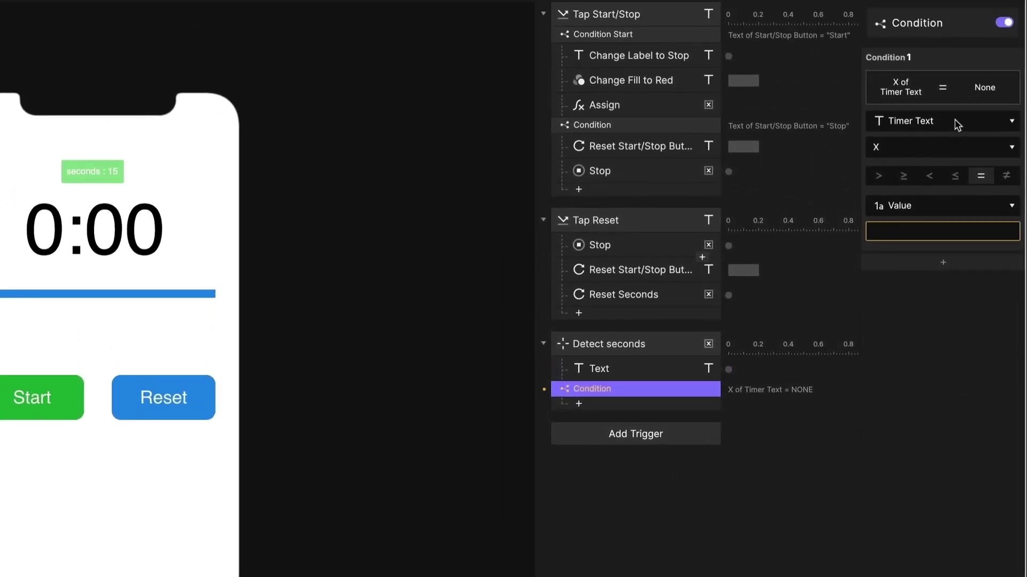
pyautogui.click(956, 123)
pyautogui.click(931, 201)
pyautogui.click(929, 205)
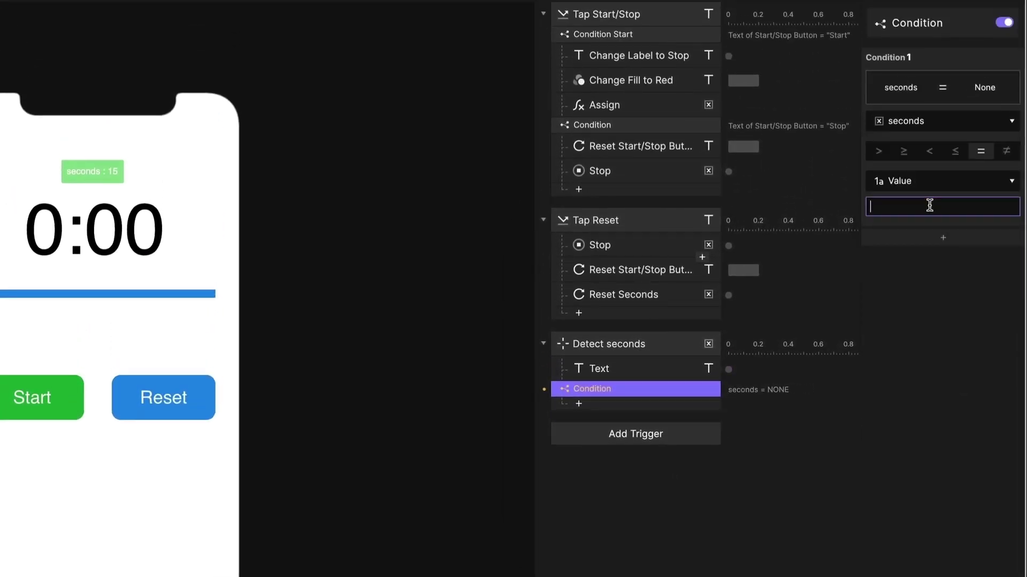
pyautogui.write('0')
pyautogui.press('Return')
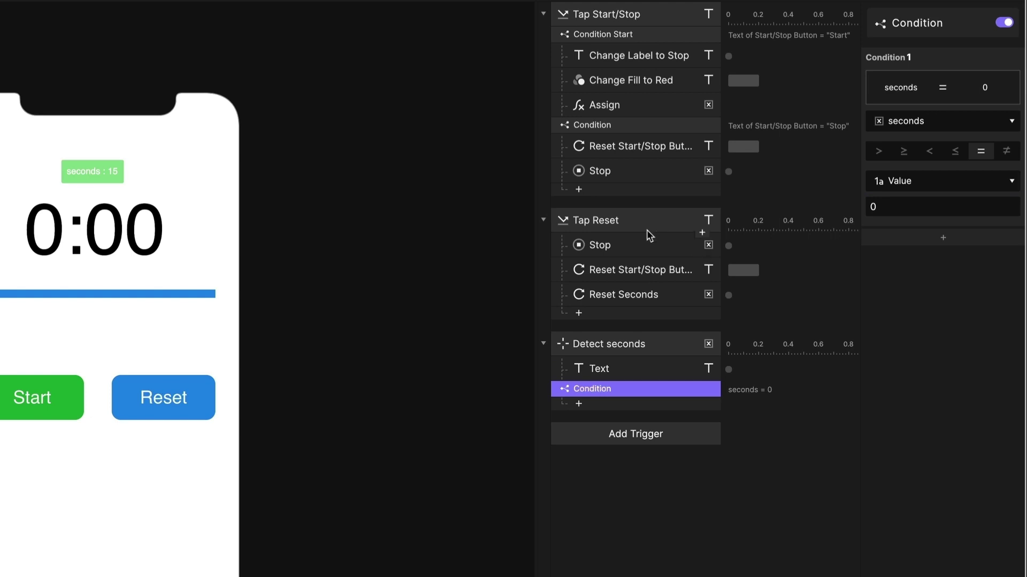
# - Copy the Stop and Reset Start/Stop Button responses from Tap Reset into the seconds = 0 condition
pyautogui.click(613, 246)
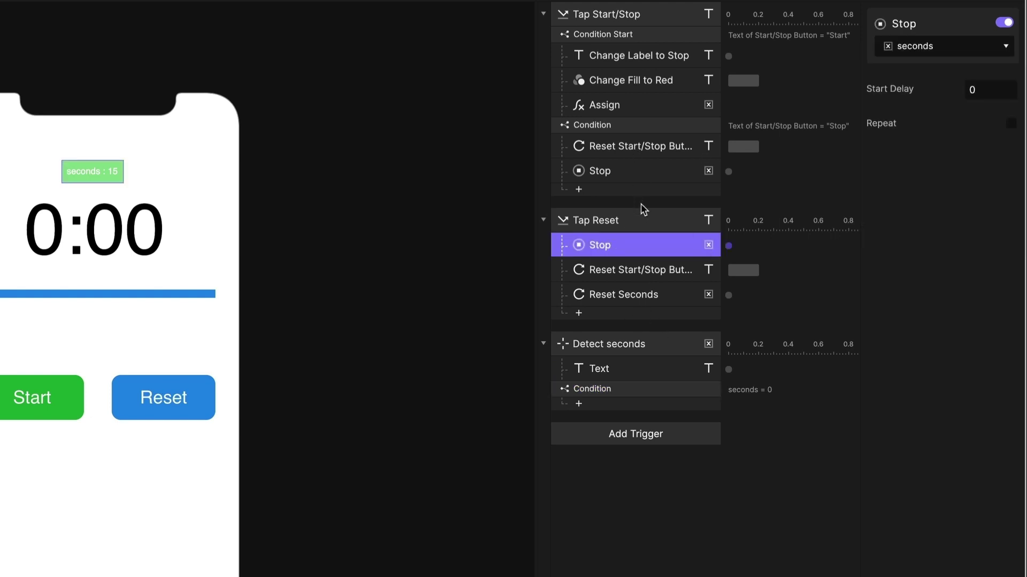
pyautogui.click(630, 392)
pyautogui.hotkey('ctrl', 'v')
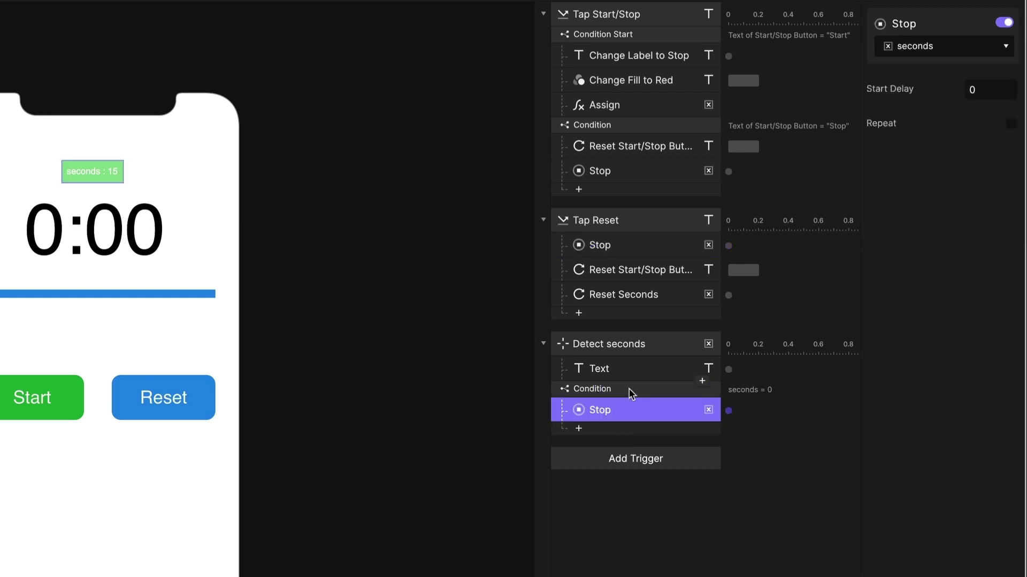
pyautogui.click(626, 274)
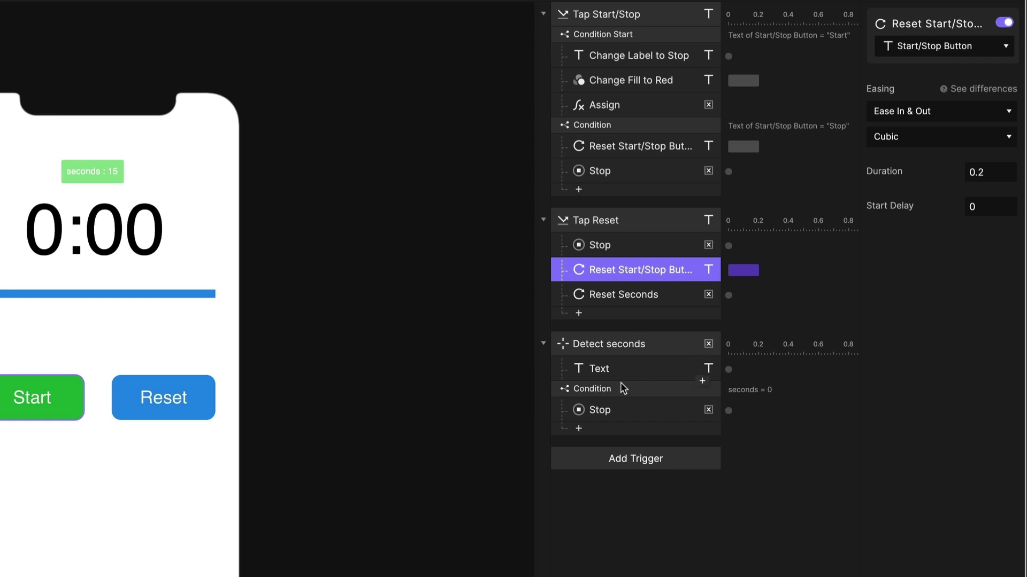
pyautogui.click(618, 410)
pyautogui.hotkey('ctrl', 'v')
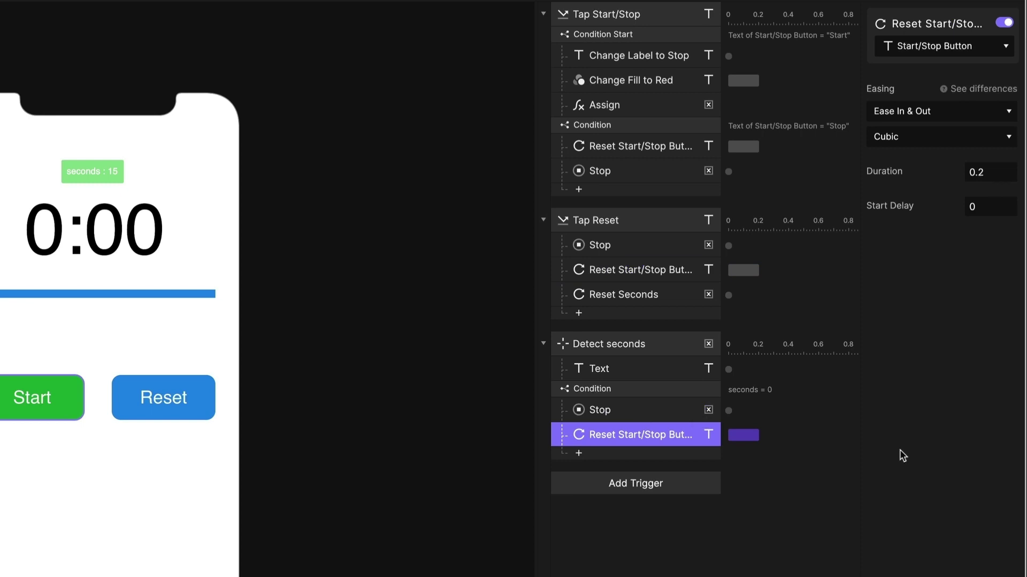
# - Preview the countdown down to zero, start it again from zero, stop it and close the preview
pyautogui.press('super+p')
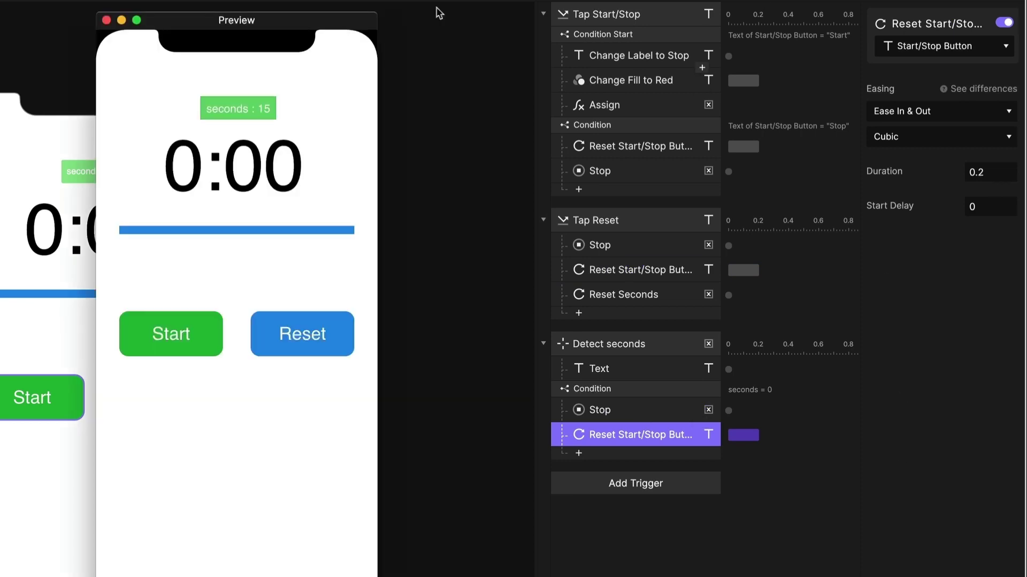
pyautogui.click(171, 334)
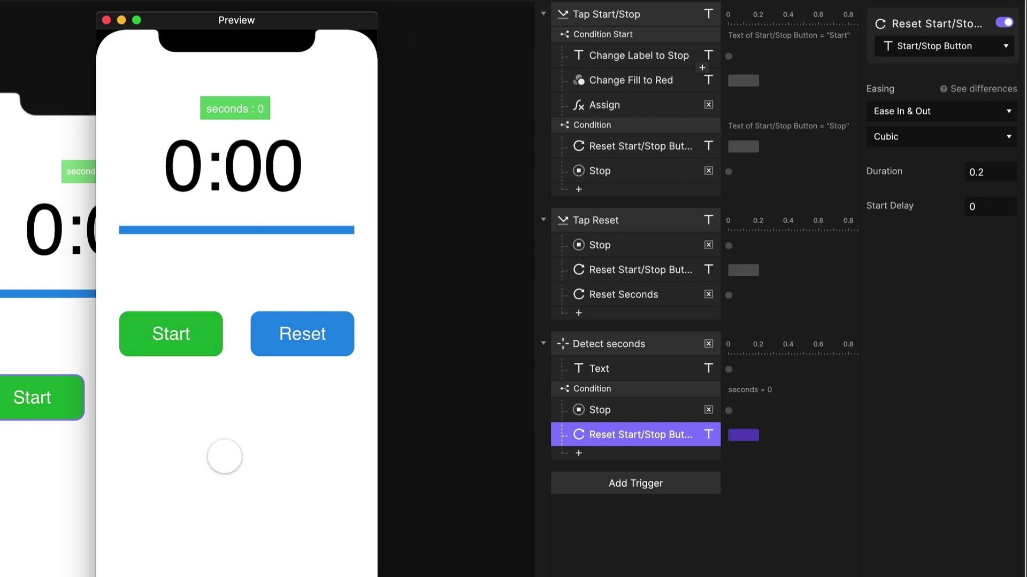
pyautogui.click(171, 333)
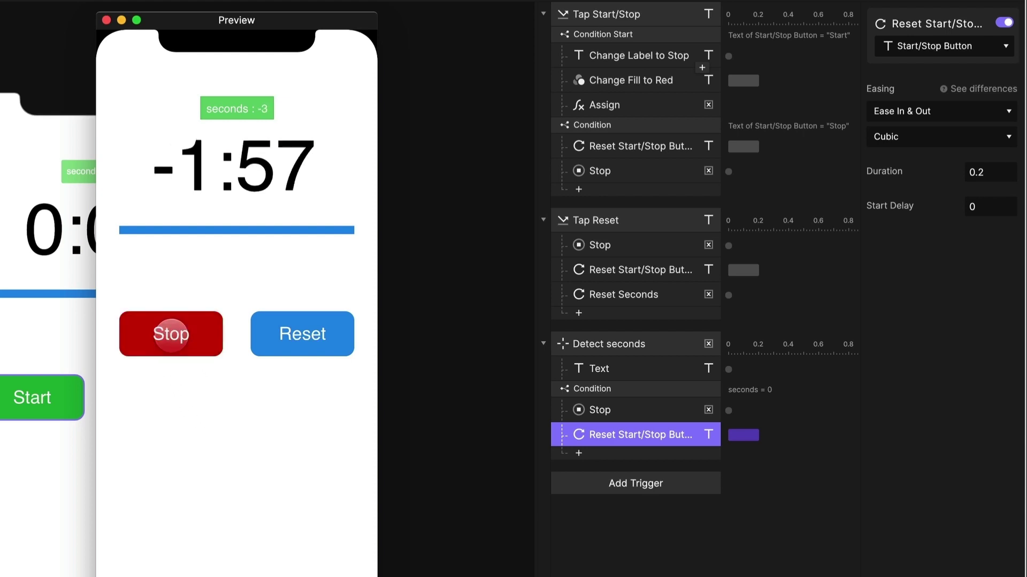
pyautogui.click(170, 332)
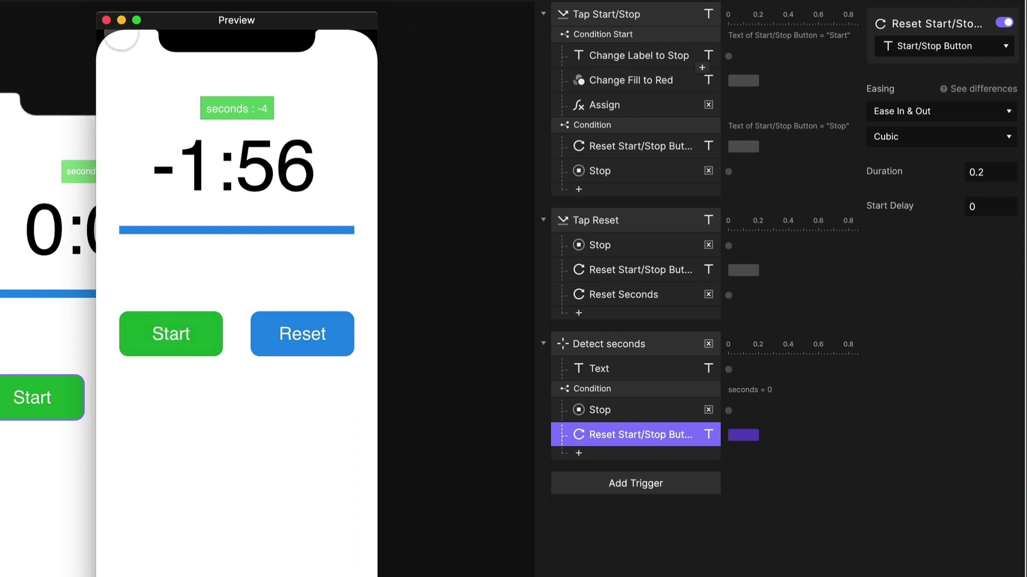
pyautogui.click(106, 19)
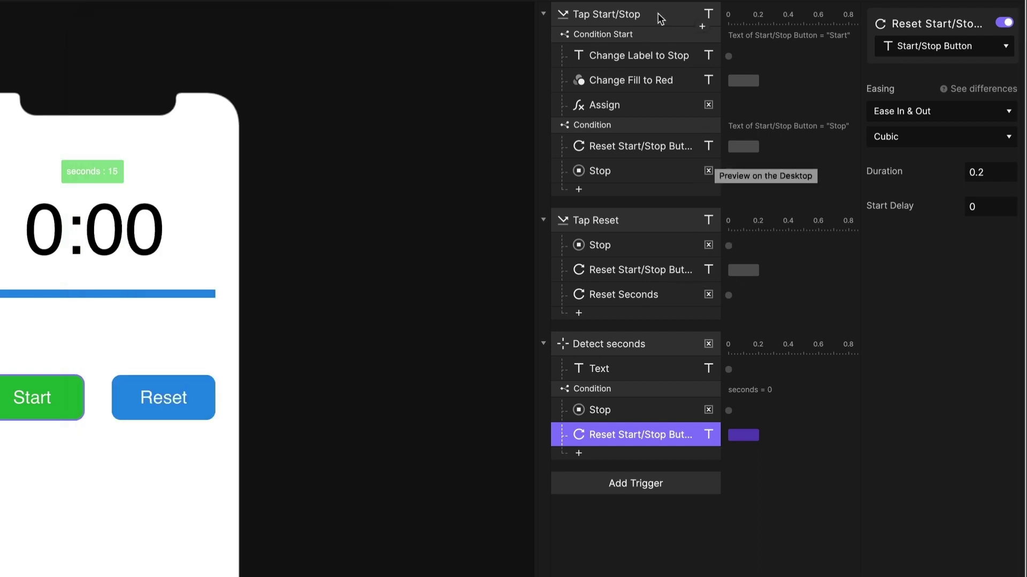
# - Add a second check to Condition Start of Tap Start/Stop requiring seconds to be greater than 0
pyautogui.click(641, 36)
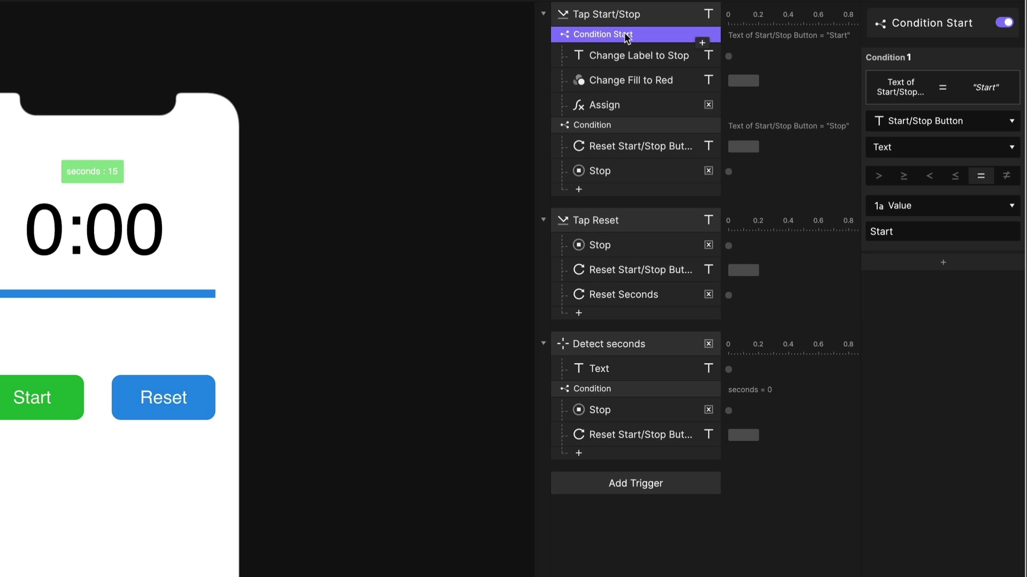
pyautogui.click(951, 261)
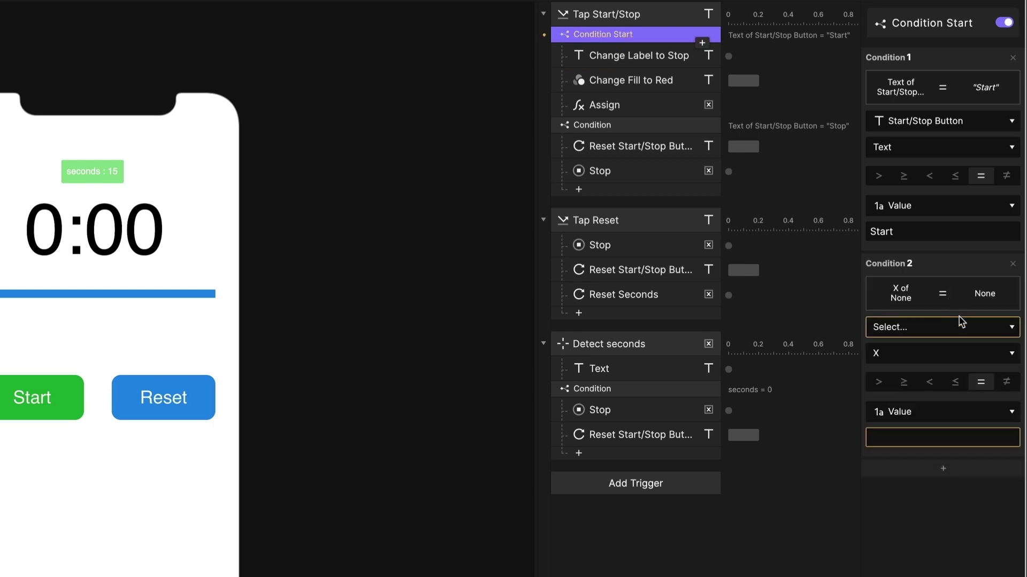
pyautogui.click(960, 327)
pyautogui.click(925, 410)
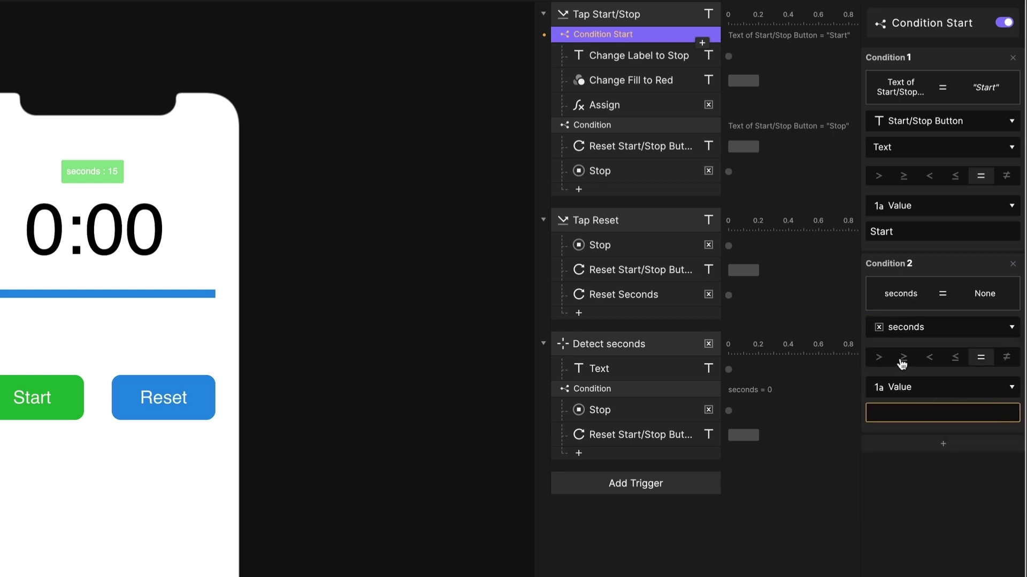
pyautogui.click(877, 357)
pyautogui.write('0')
pyautogui.press('Return')
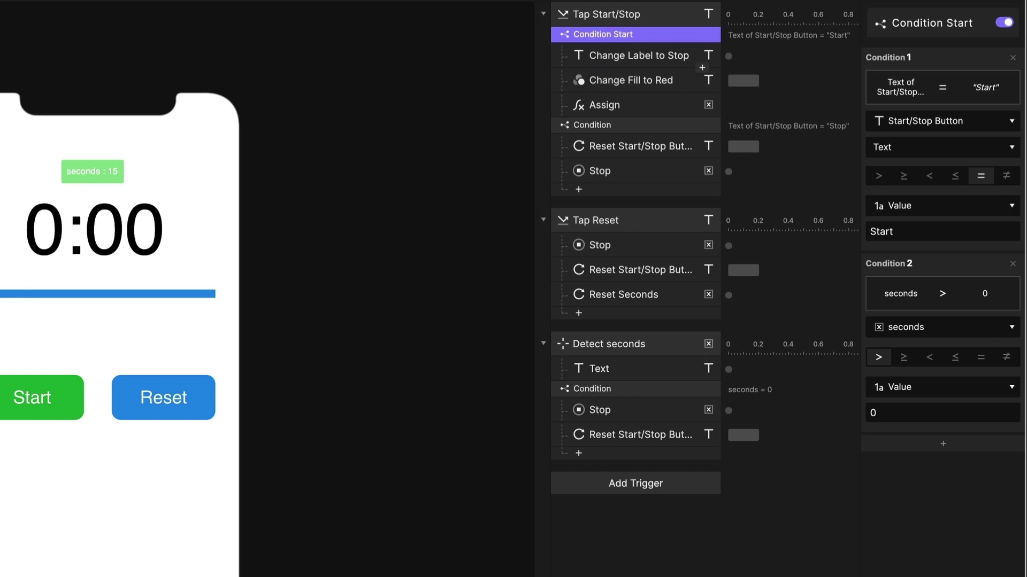
# - Preview the countdown down to zero, test Start at zero, reset the timer, start it again and close the preview
pyautogui.press('super+p')
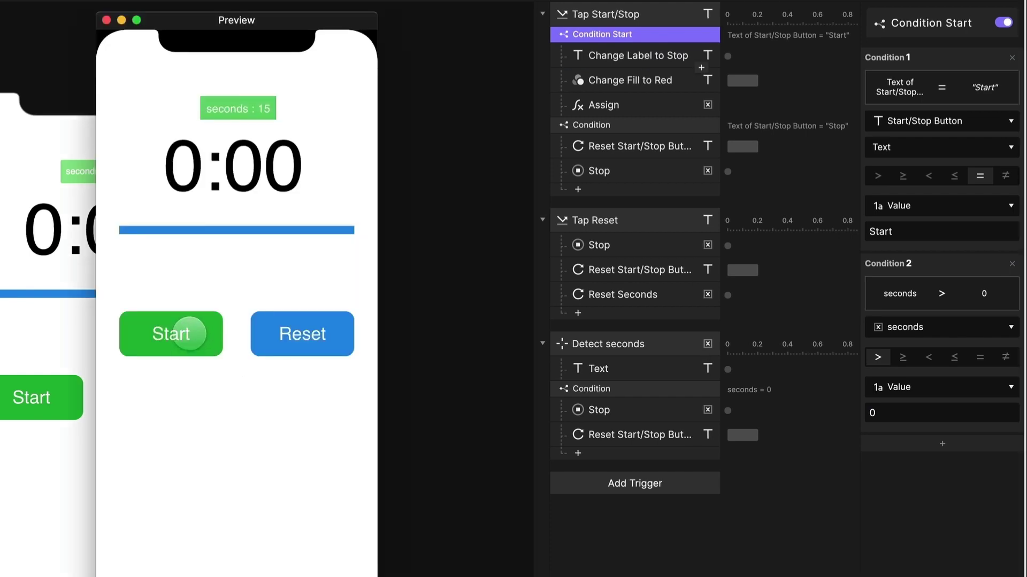
pyautogui.click(185, 338)
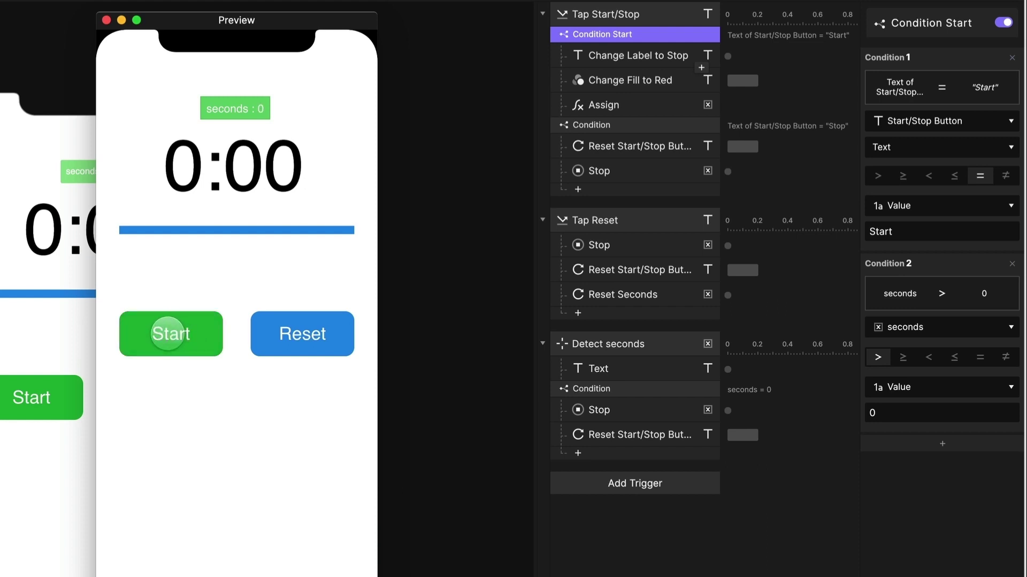
pyautogui.click(310, 332)
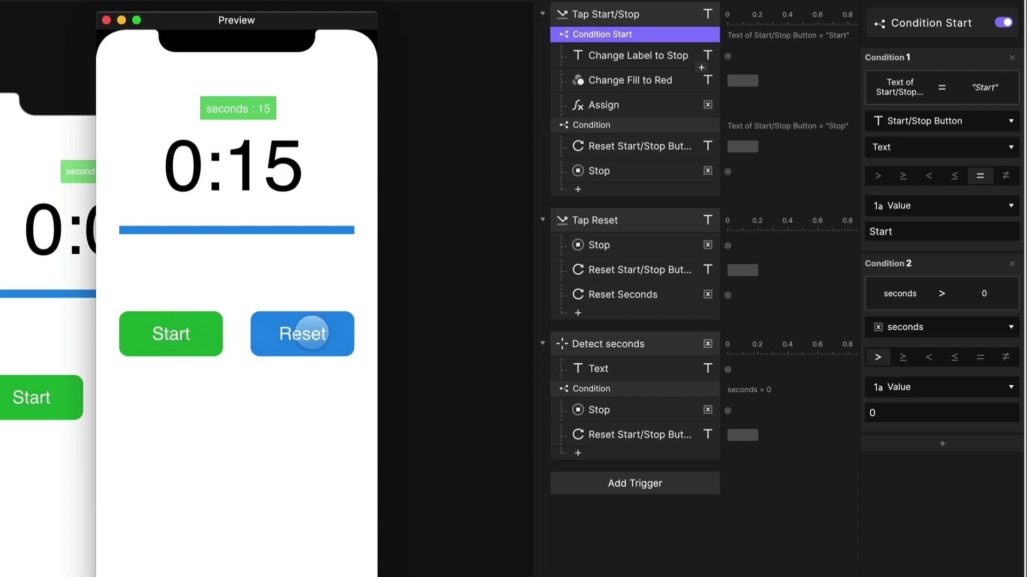
pyautogui.click(195, 333)
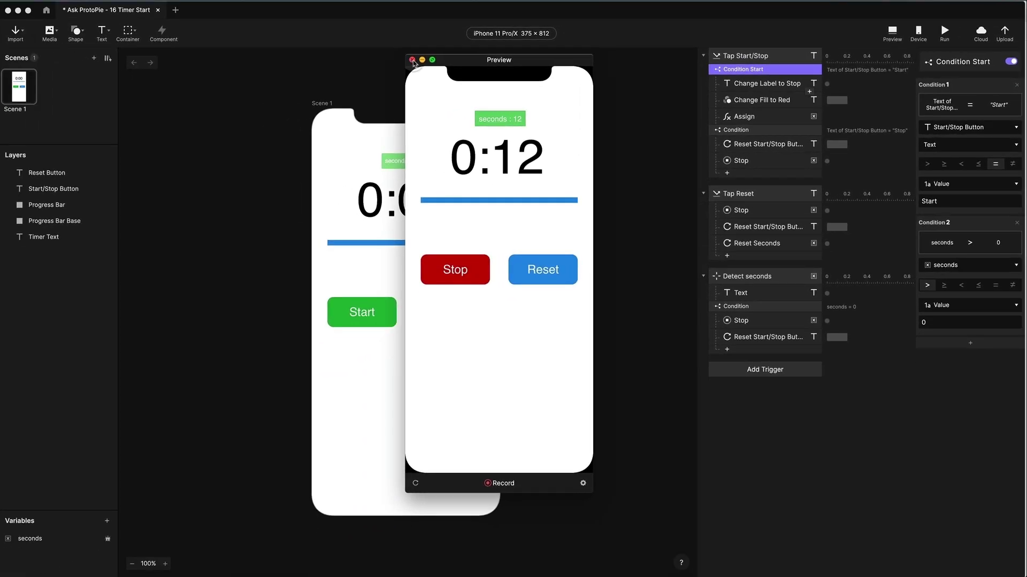
pyautogui.click(412, 60)
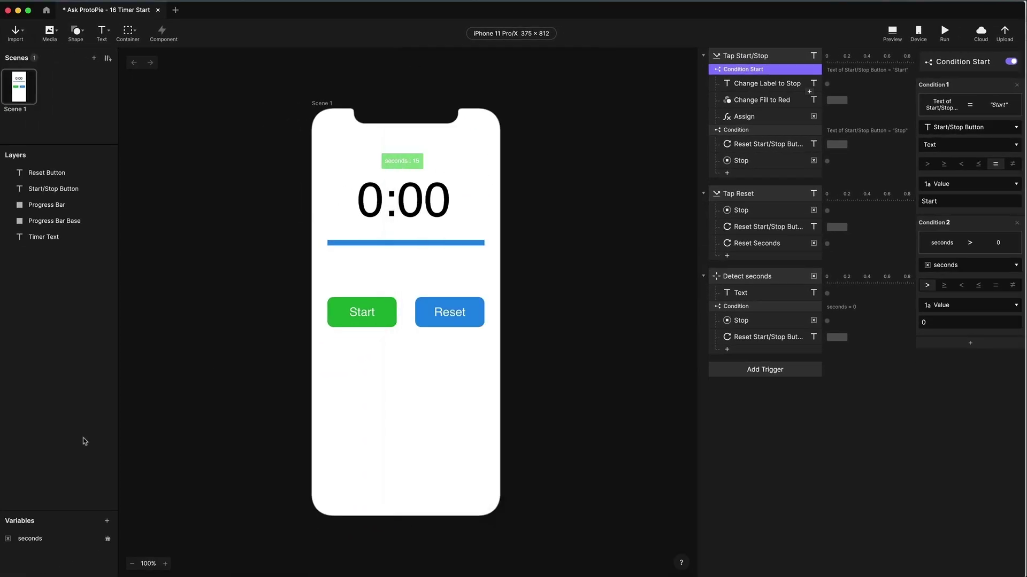
# - Set the default value of the seconds variable to 180
pyautogui.click(46, 539)
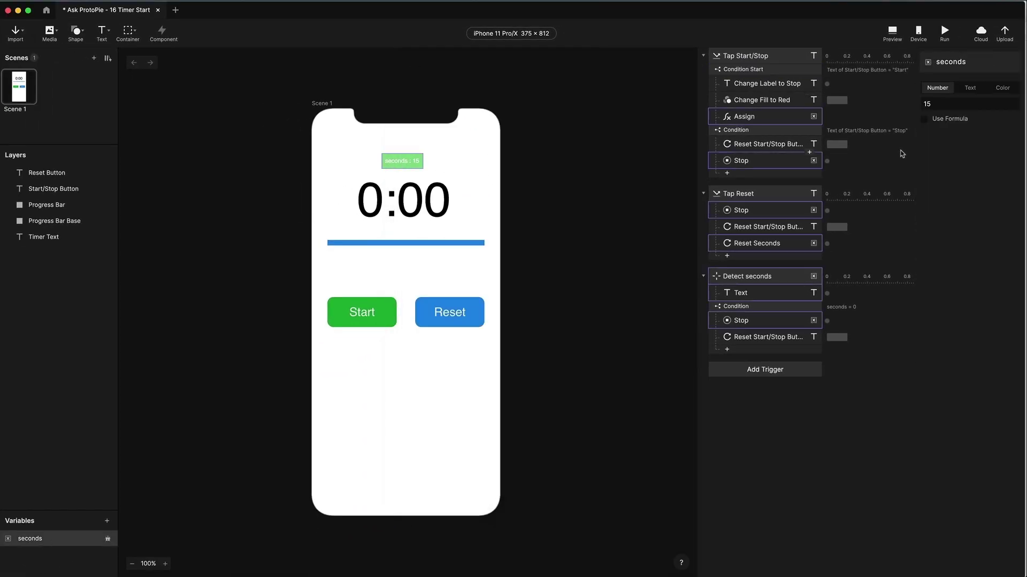
pyautogui.click(955, 105)
pyautogui.press('BackSpace')
pyautogui.press('Return')
pyautogui.scroll(2, 498, 272)
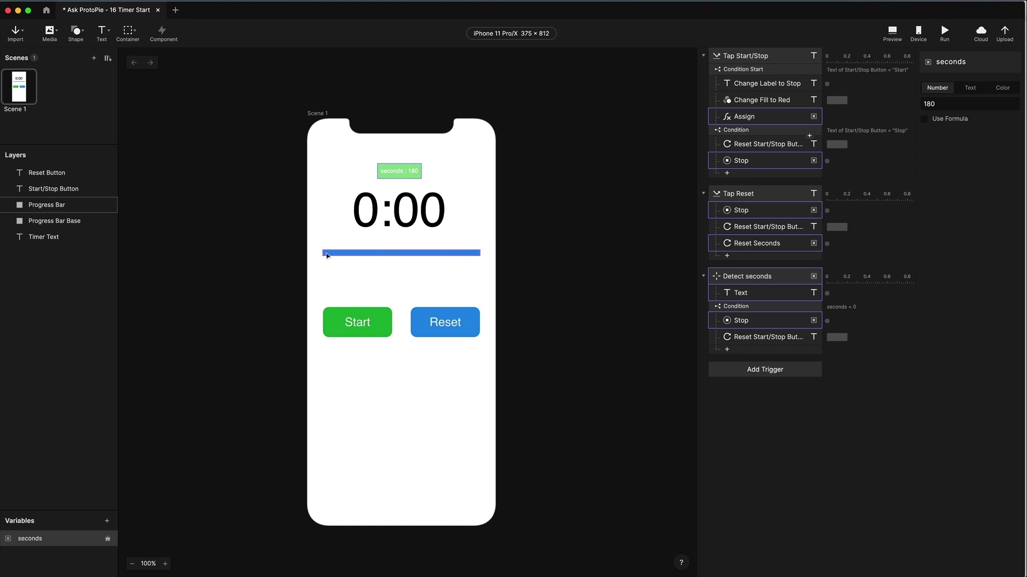
# - Add a Chain trigger driven by the seconds variable
pyautogui.click(789, 437)
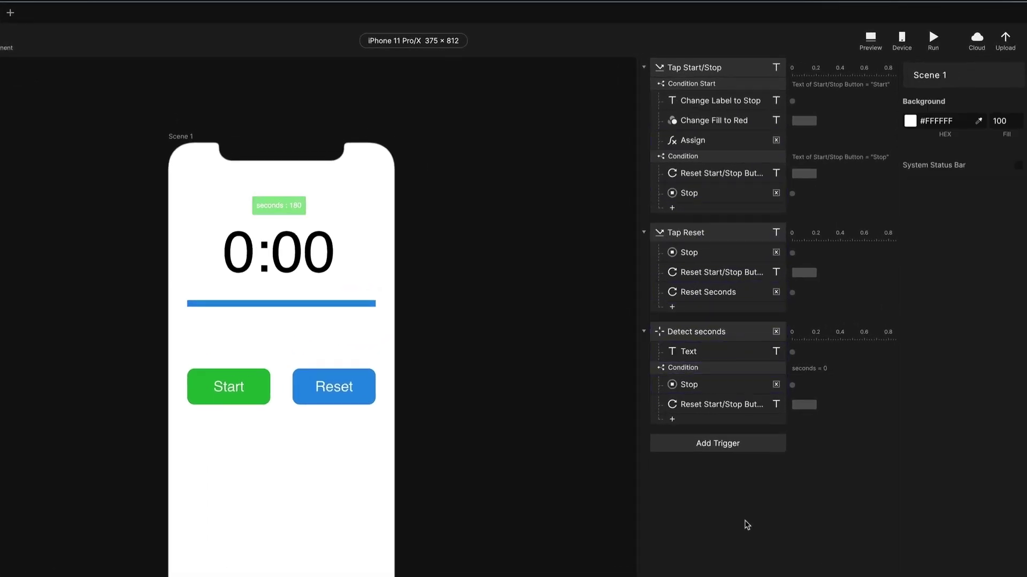
pyautogui.click(739, 445)
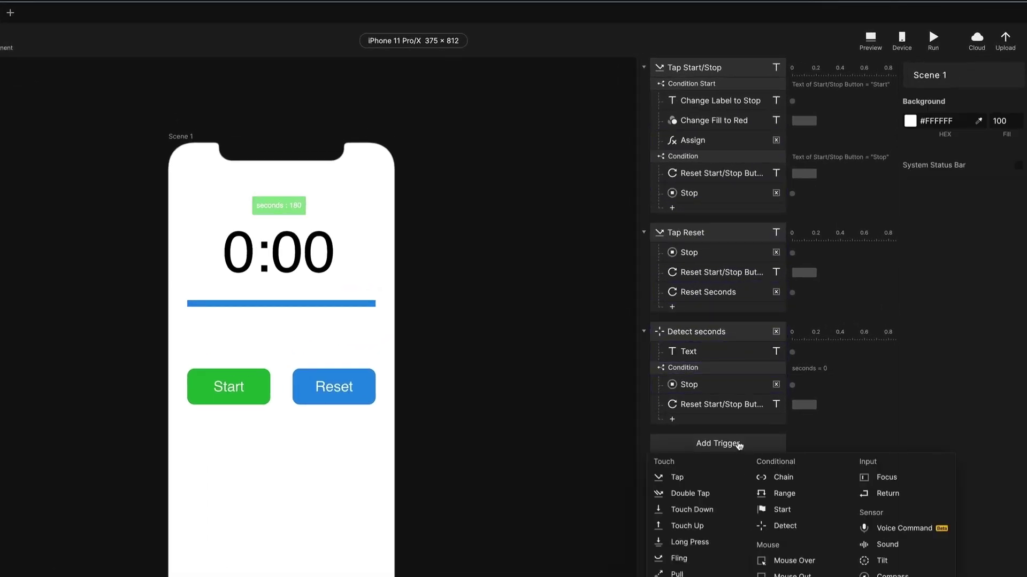
pyautogui.click(787, 479)
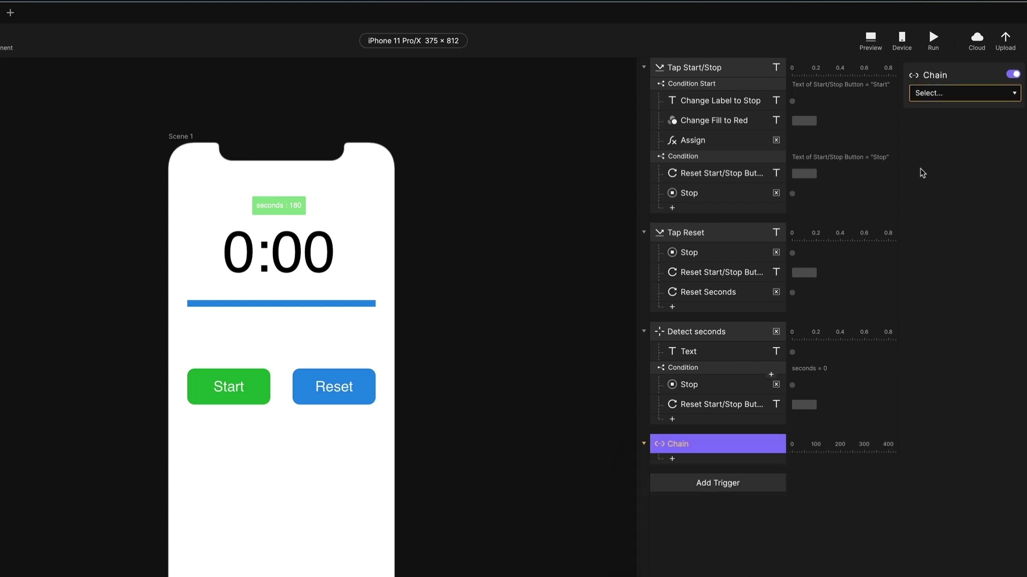
pyautogui.click(1009, 93)
pyautogui.click(957, 140)
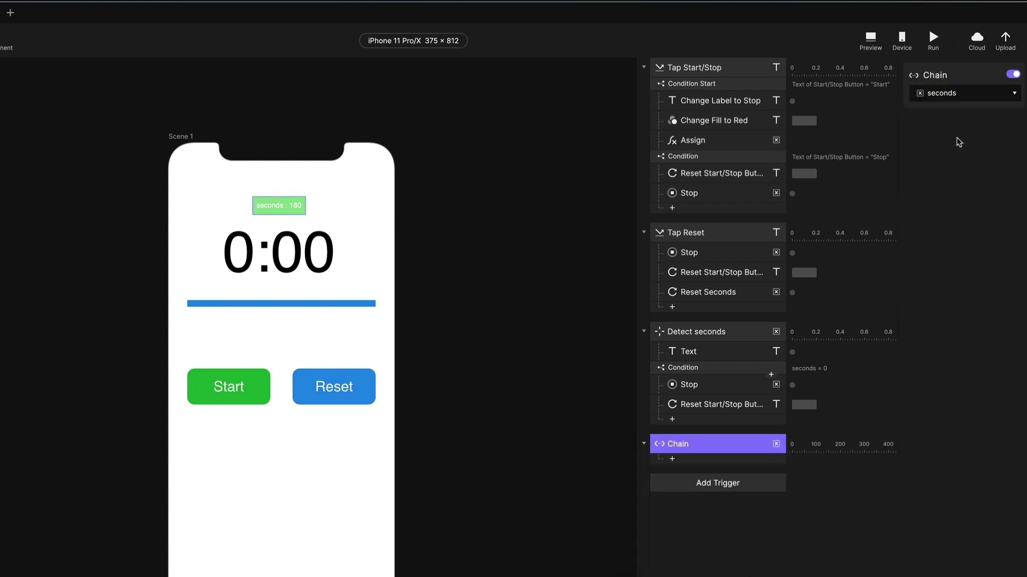
pyautogui.click(785, 527)
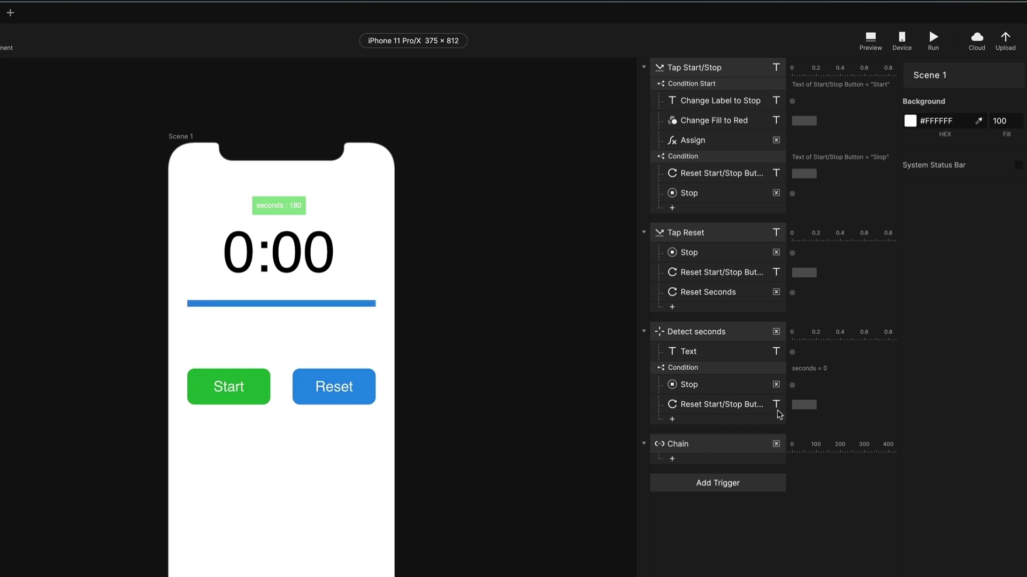
# - Add a Scale response to the Chain trigger and target the Progress Bar layer
pyautogui.click(713, 443)
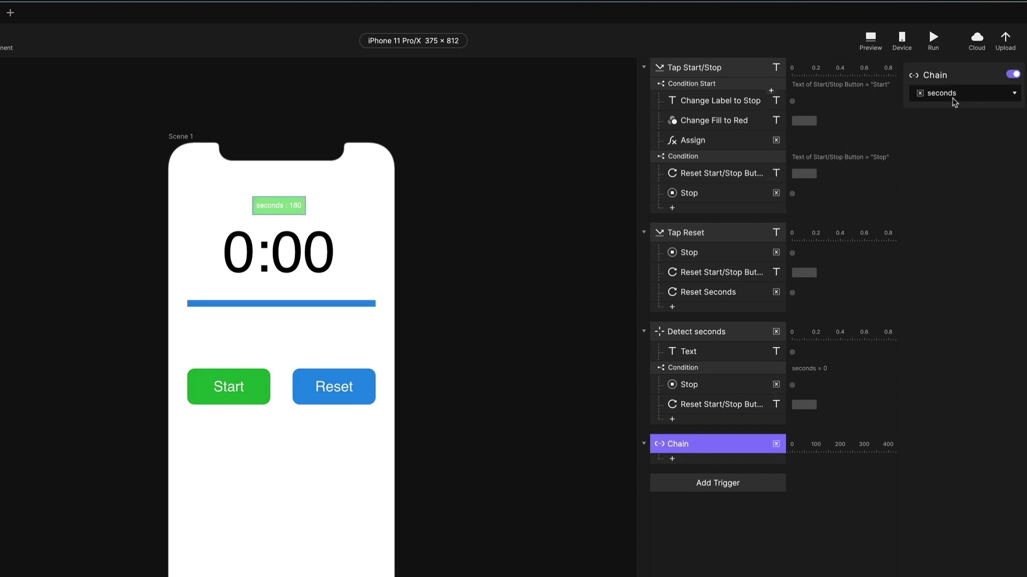
pyautogui.click(726, 459)
pyautogui.click(686, 238)
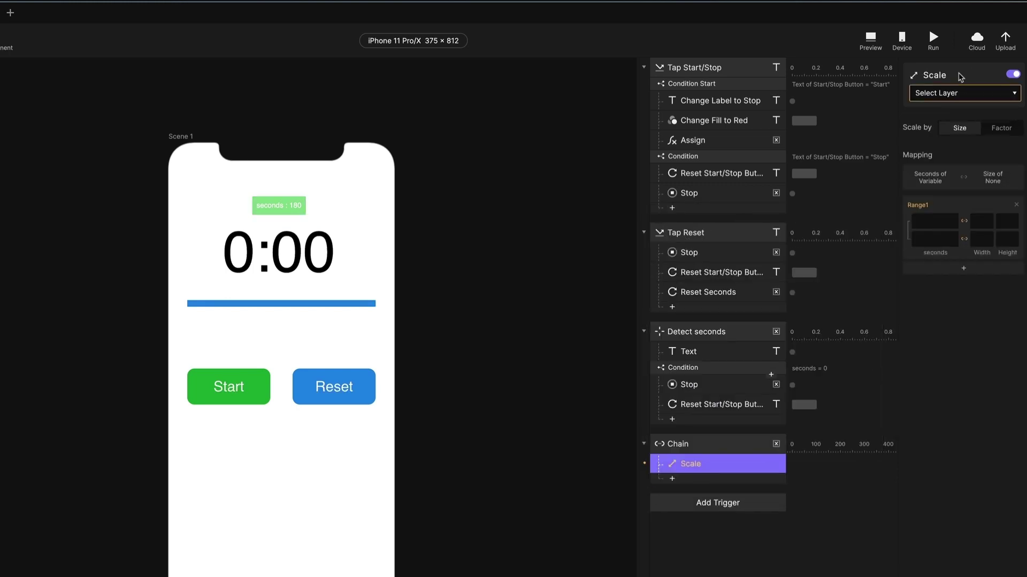
pyautogui.click(961, 93)
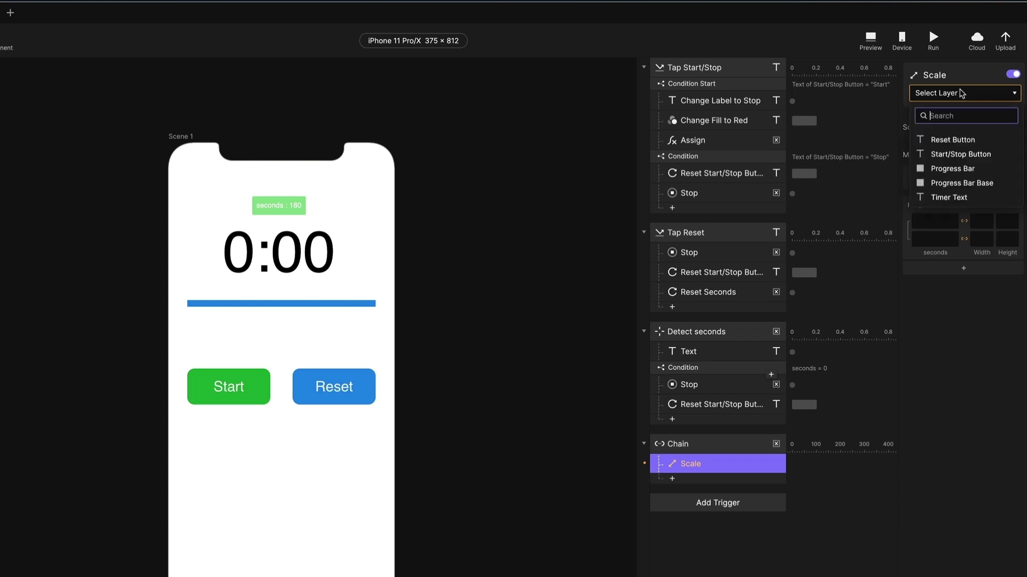
pyautogui.click(957, 169)
# - Map the Scale response's seconds range from 180 to 0, with a width of 0 at 0 seconds
pyautogui.click(934, 222)
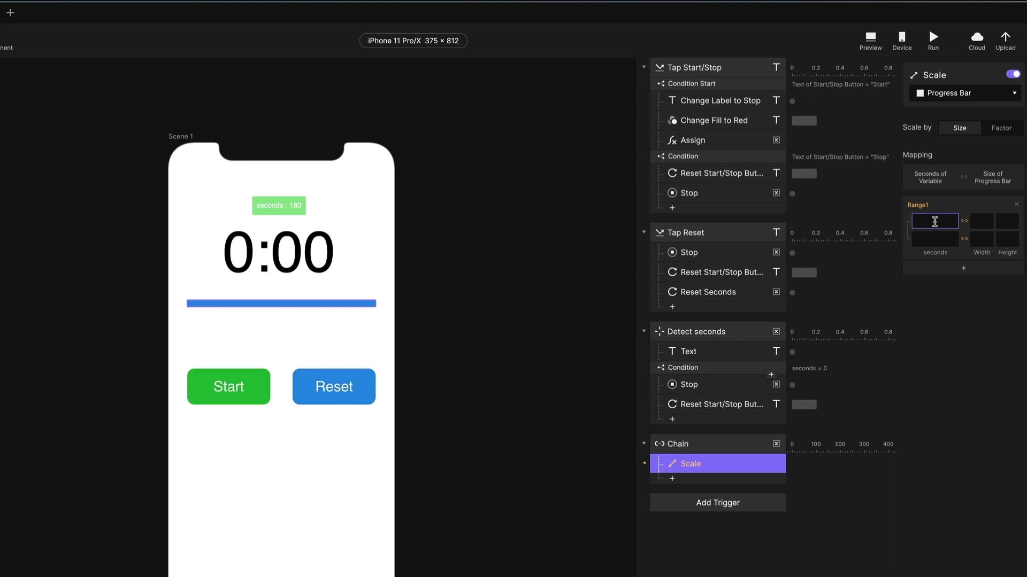
pyautogui.write('180')
pyautogui.click(931, 240)
pyautogui.write('0')
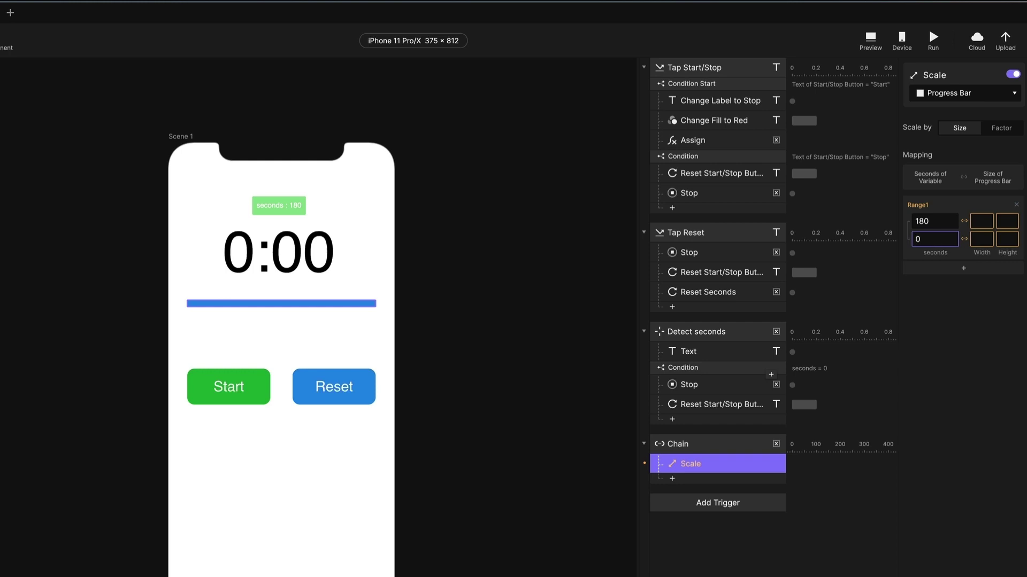
pyautogui.click(980, 240)
pyautogui.write('0')
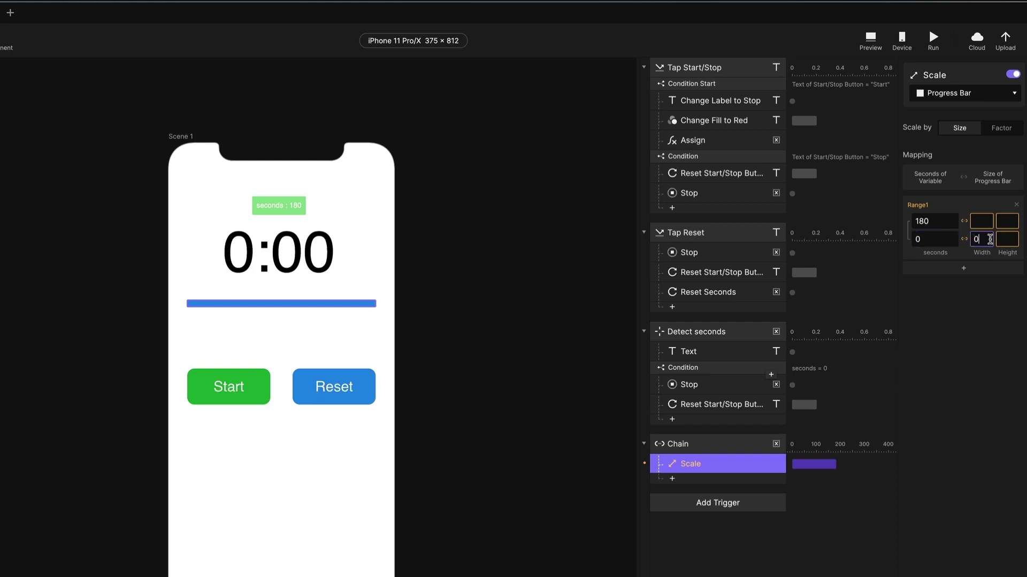
# - Check the Progress Bar's width and set the Scale mapping's width at 180 seconds to 313
pyautogui.click(981, 220)
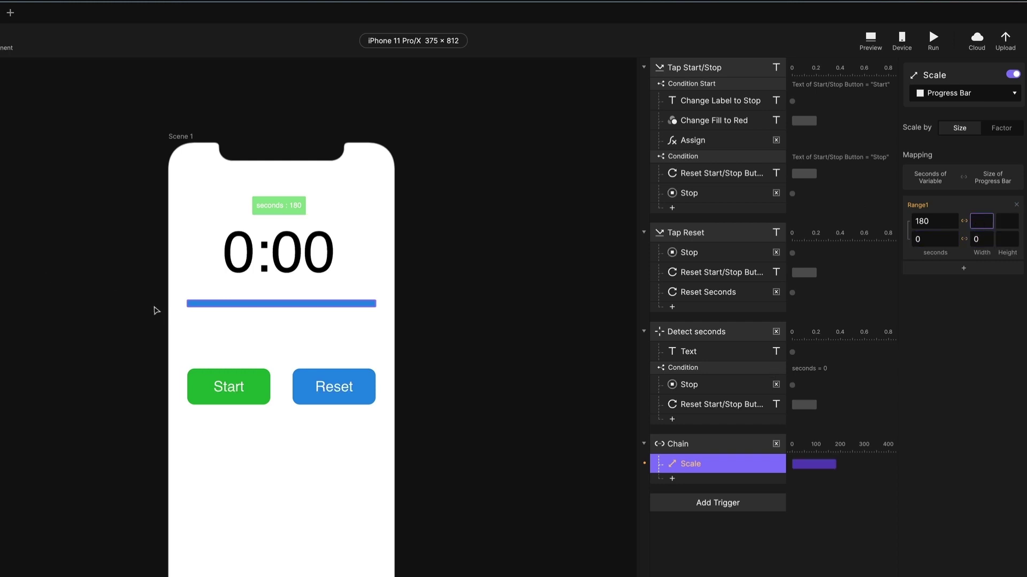
pyautogui.click(251, 304)
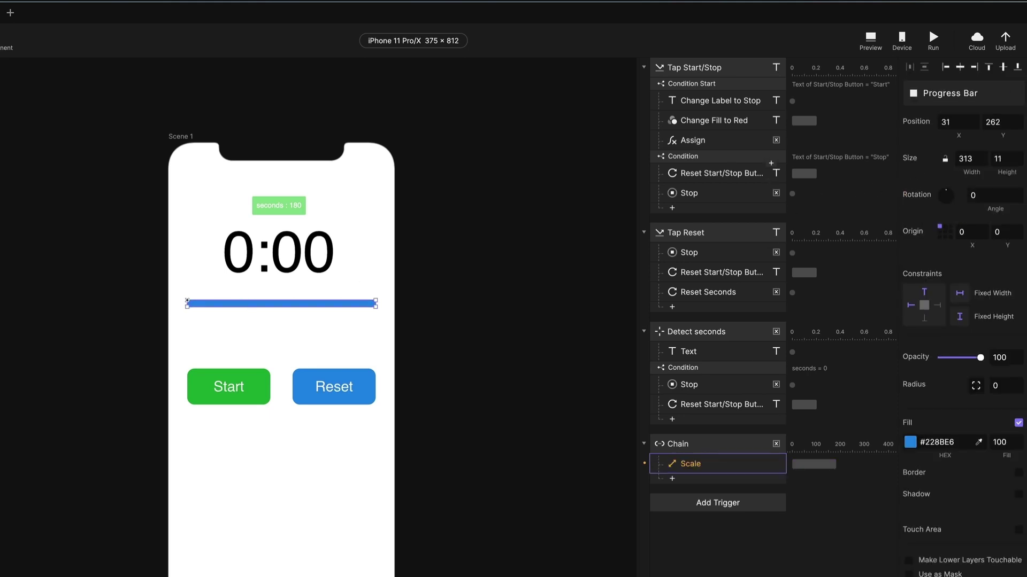
pyautogui.click(738, 465)
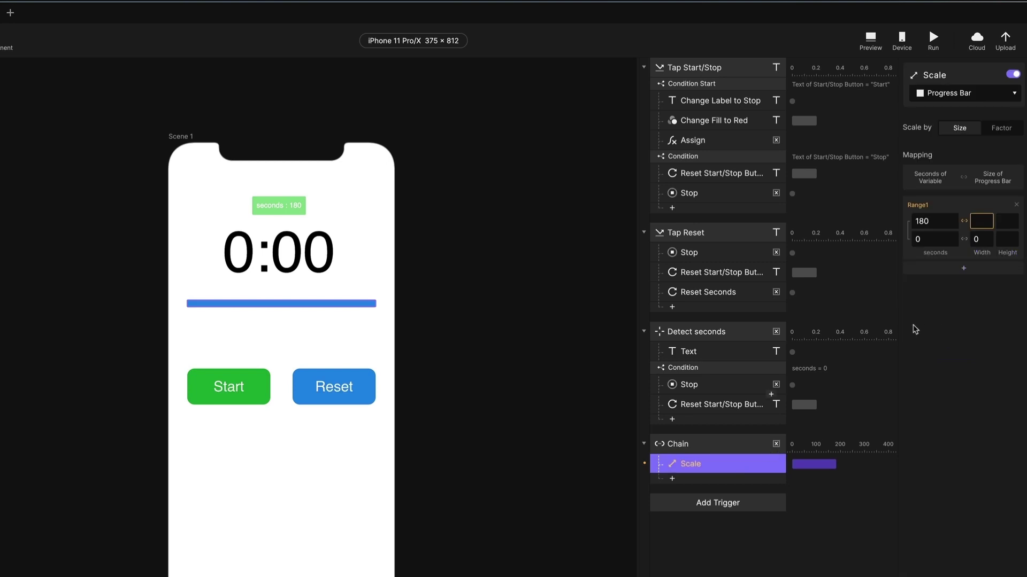
pyautogui.click(982, 220)
pyautogui.write('313')
pyautogui.click(1012, 327)
pyautogui.moveTo(935, 221); pyautogui.dragTo(905, 223)
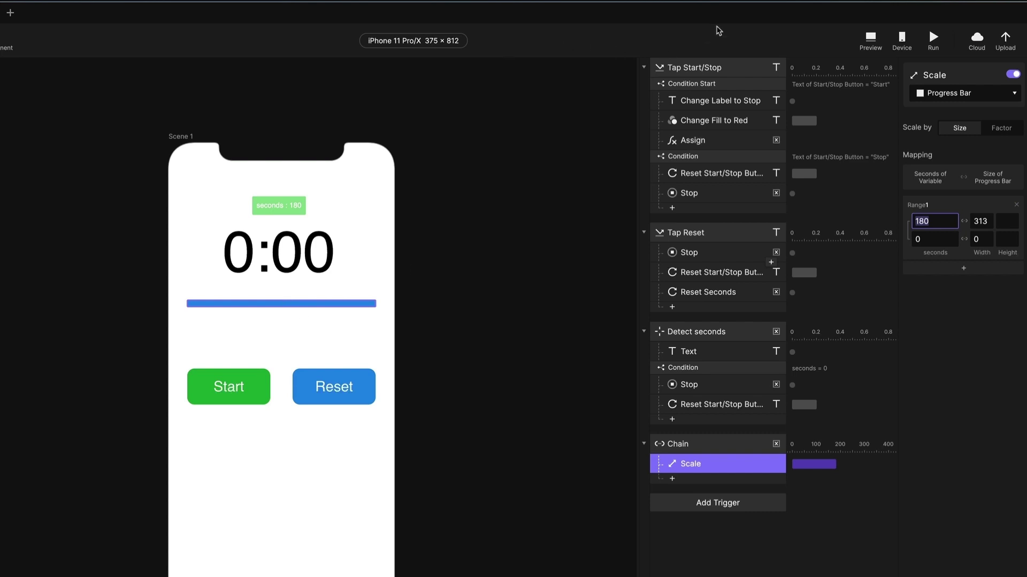
# - Preview the progress bar during the countdown, reset the timer, start and stop it again, and close the preview
pyautogui.click(871, 39)
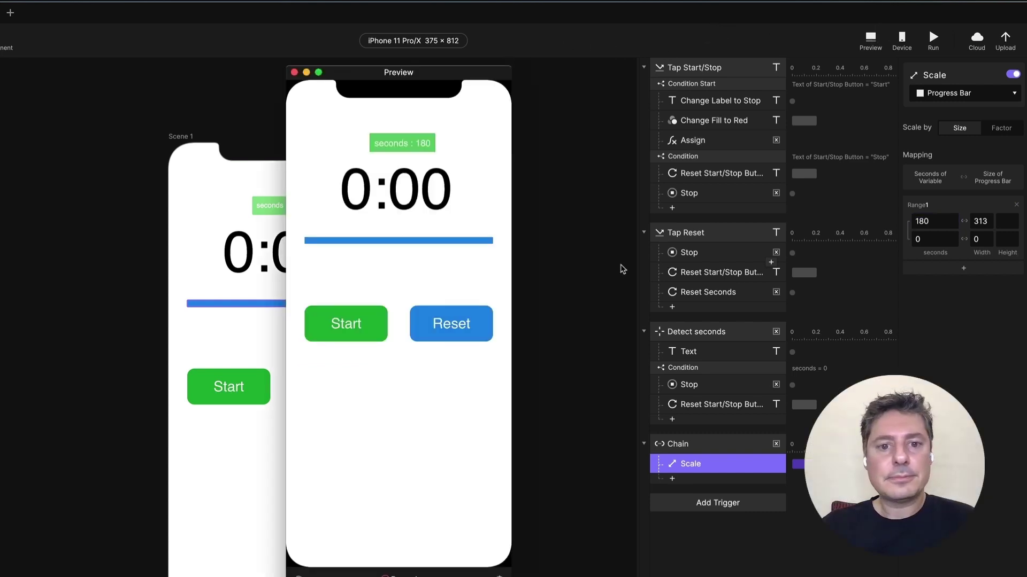
pyautogui.click(346, 324)
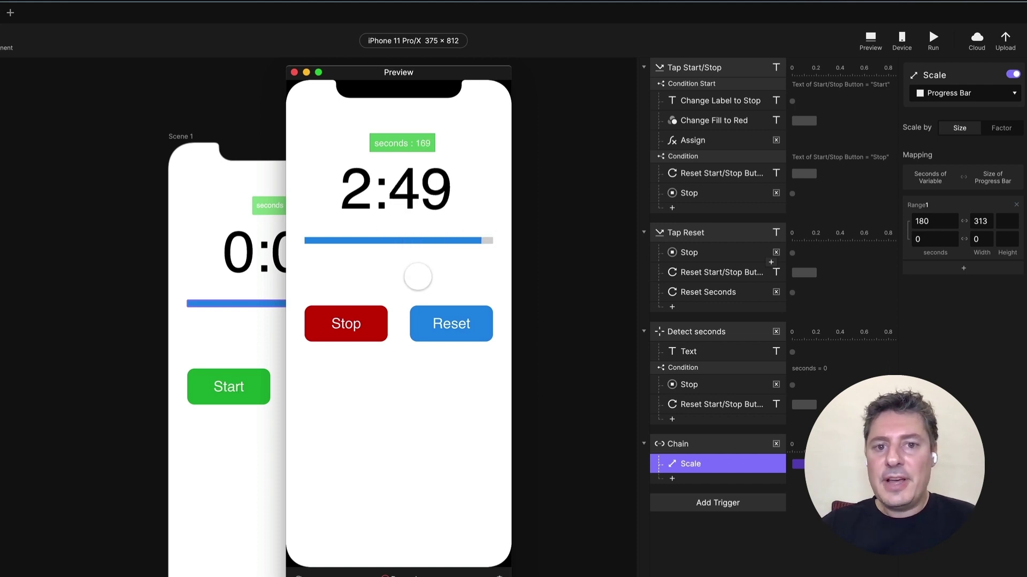
pyautogui.click(450, 320)
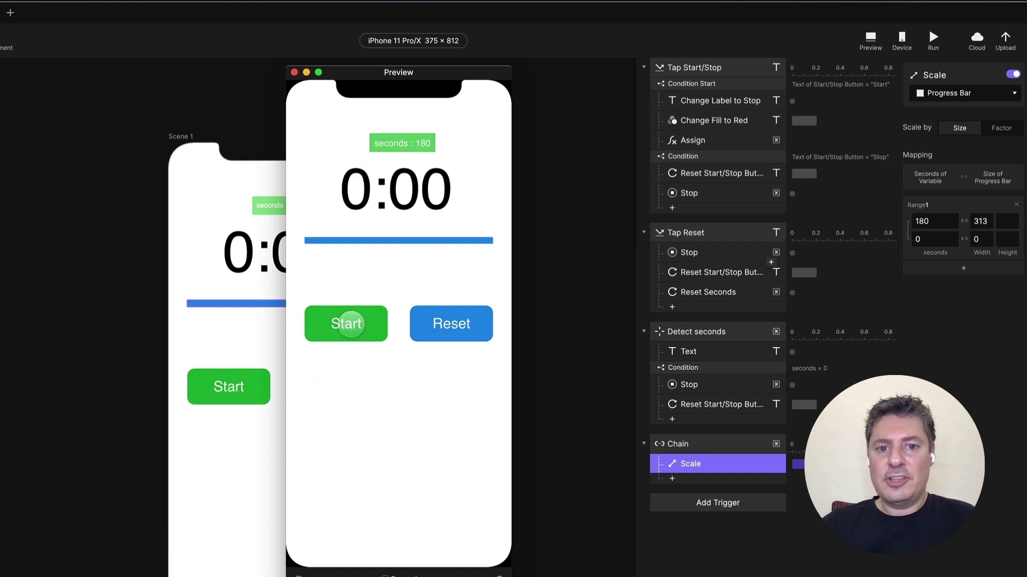
pyautogui.click(347, 323)
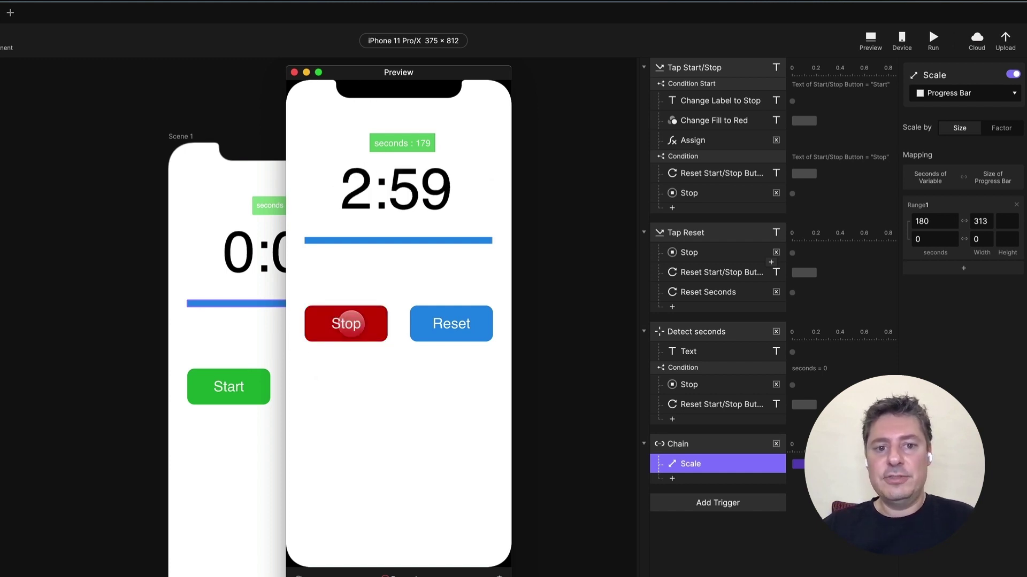
pyautogui.click(347, 324)
pyautogui.click(294, 72)
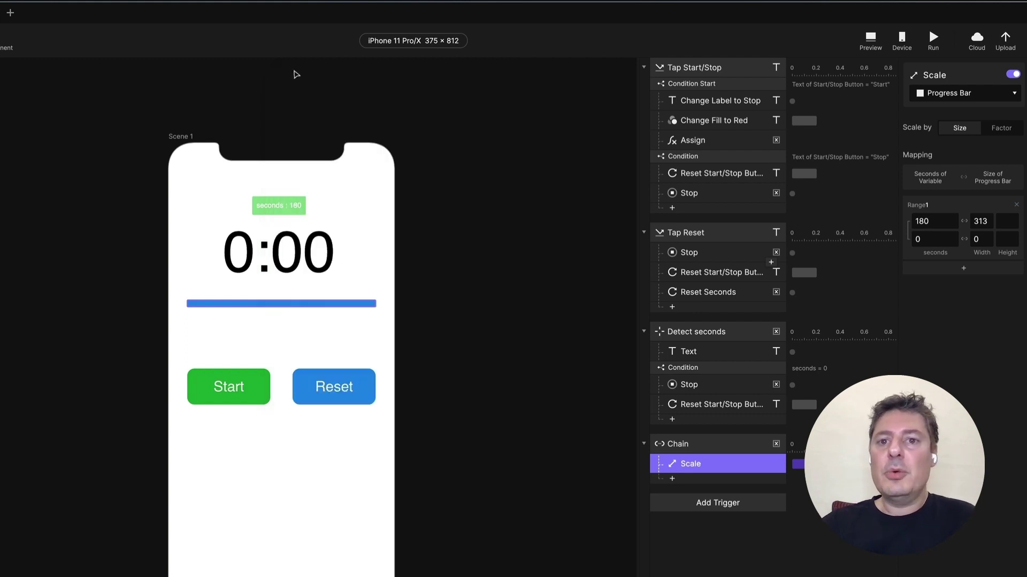
# - Change the Timer Text layer's content to 3:00
pyautogui.doubleClick(255, 253)
pyautogui.click(248, 249)
pyautogui.press('BackSpace')
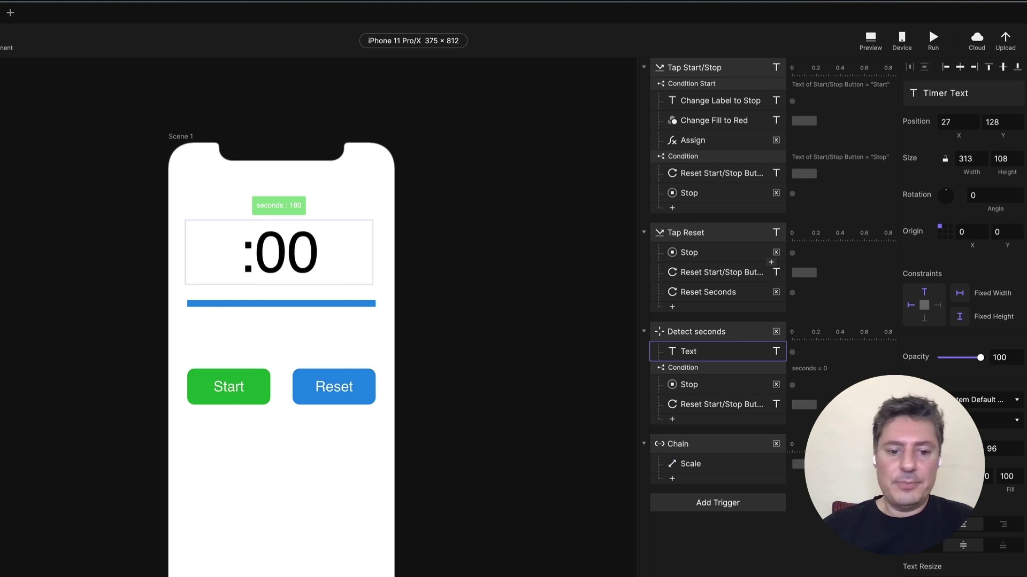
pyautogui.write('3')
pyautogui.press('Escape')
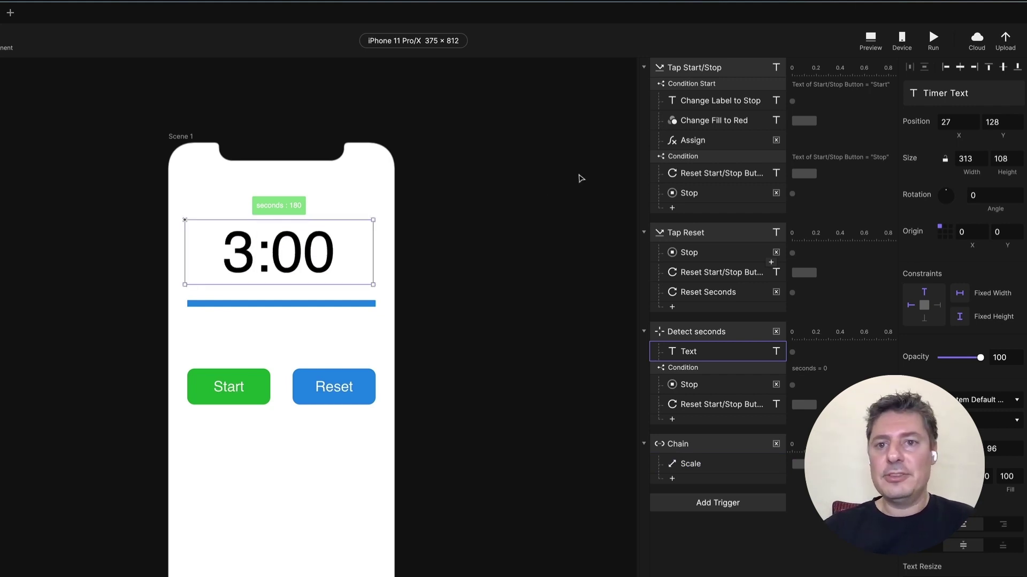
# - Preview the timer from 3:00, testing Start, Stop and Reset repeatedly, and finish by resetting it
pyautogui.click(870, 42)
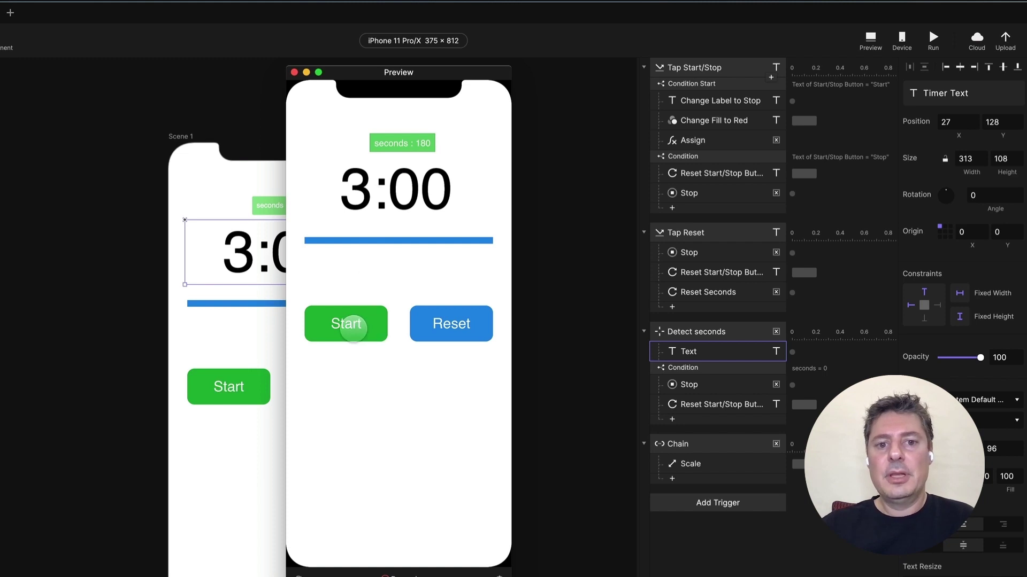
pyautogui.click(353, 329)
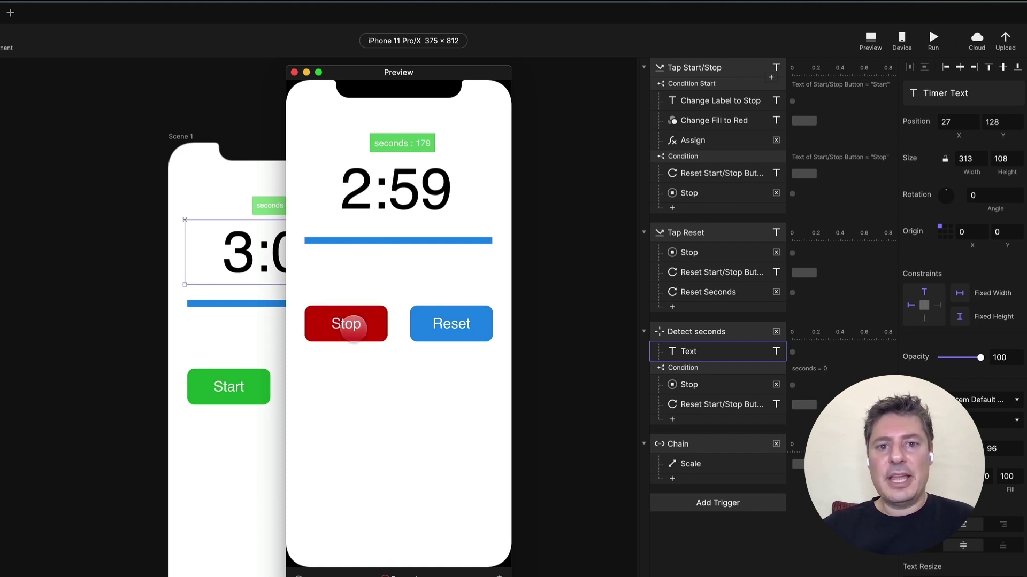
pyautogui.click(468, 326)
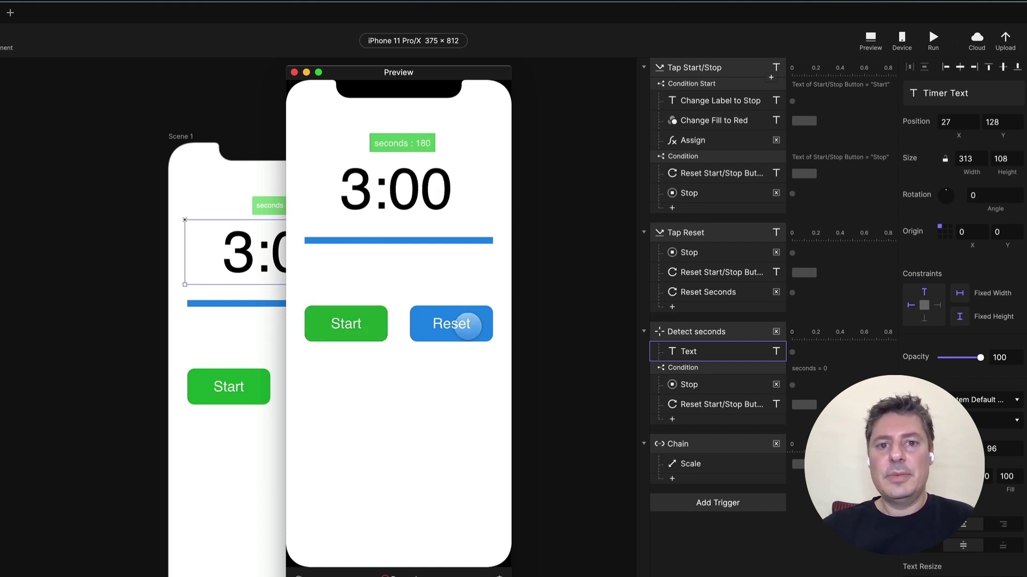
pyautogui.click(348, 325)
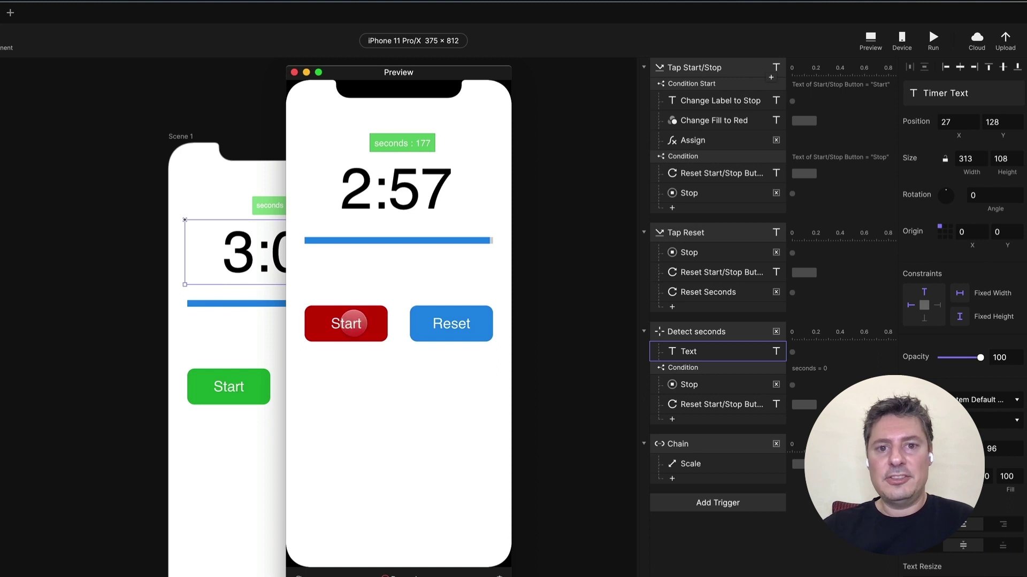
pyautogui.click(352, 323)
pyautogui.click(353, 323)
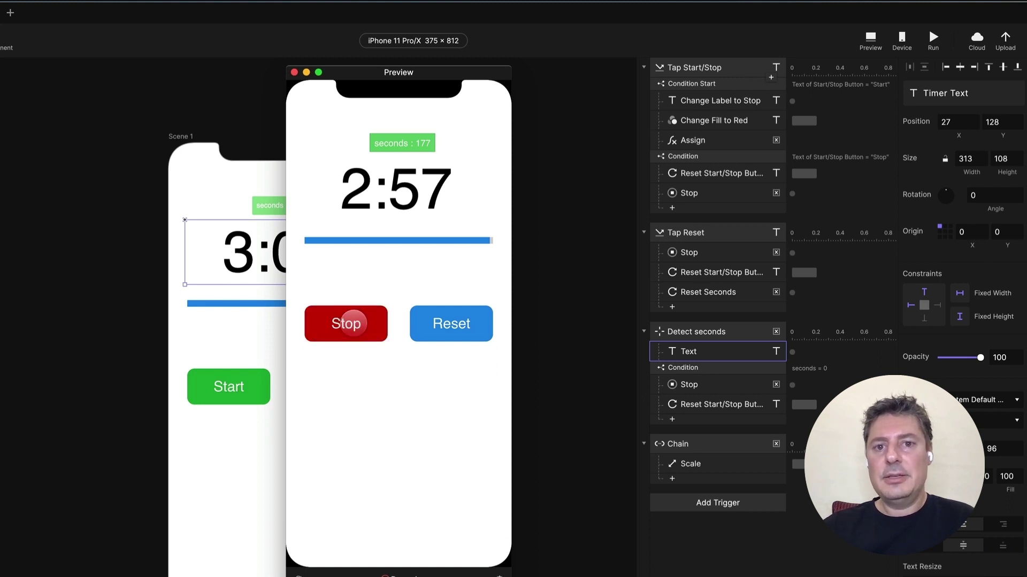
pyautogui.click(349, 323)
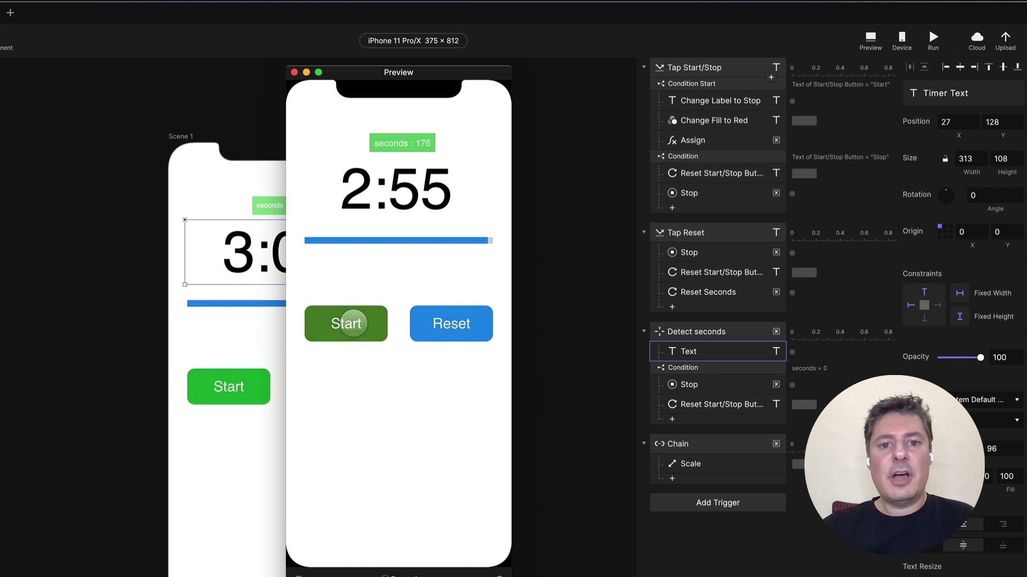
pyautogui.click(450, 323)
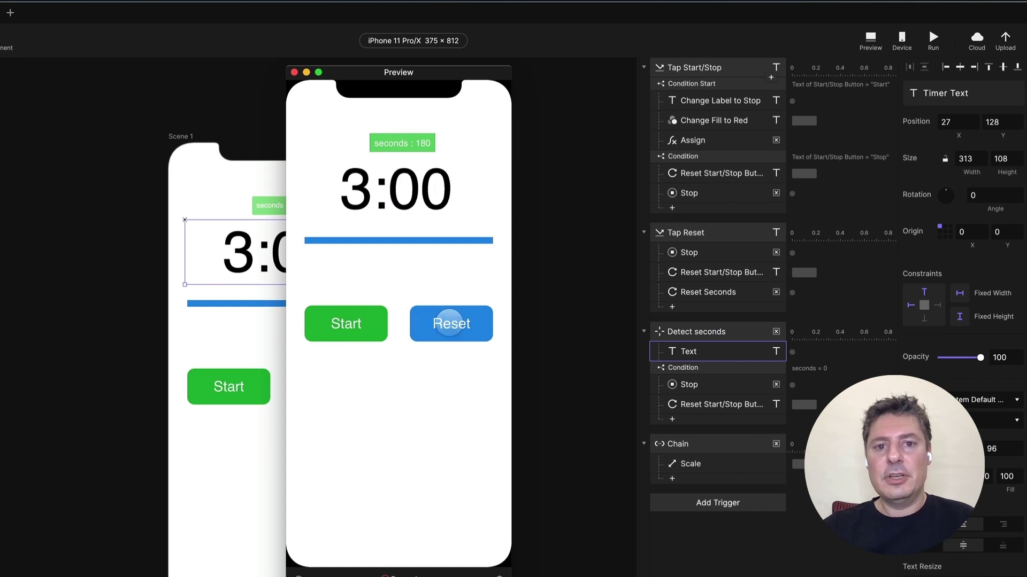